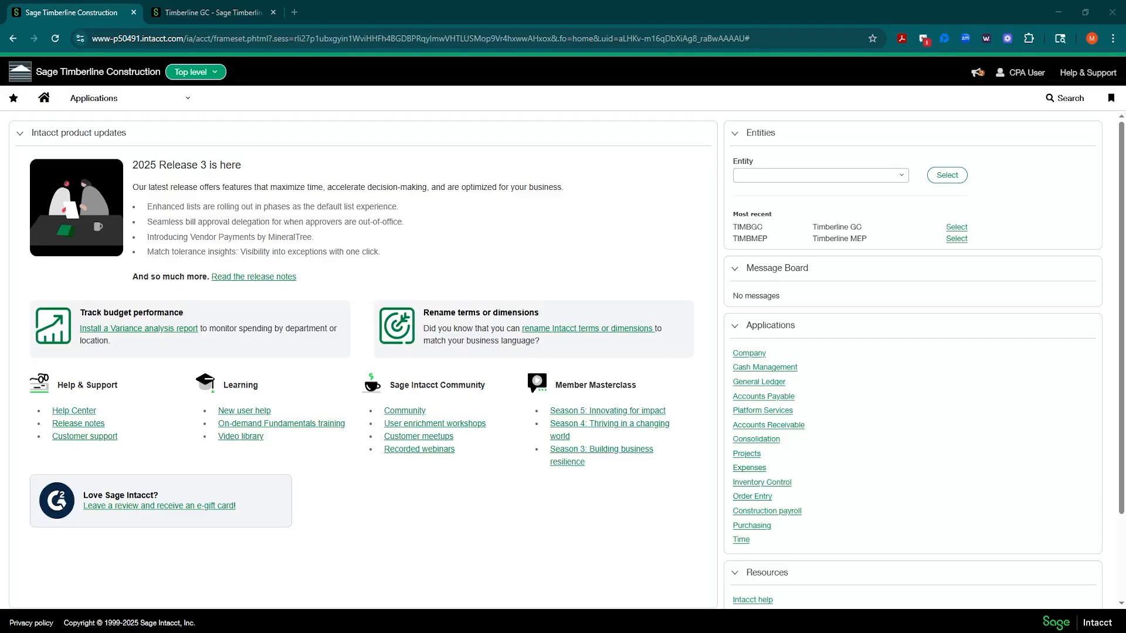
# - Switch to the Timberline GC entity and open the Laborer trade in the payroll trades setup
pyautogui.click(192, 13)
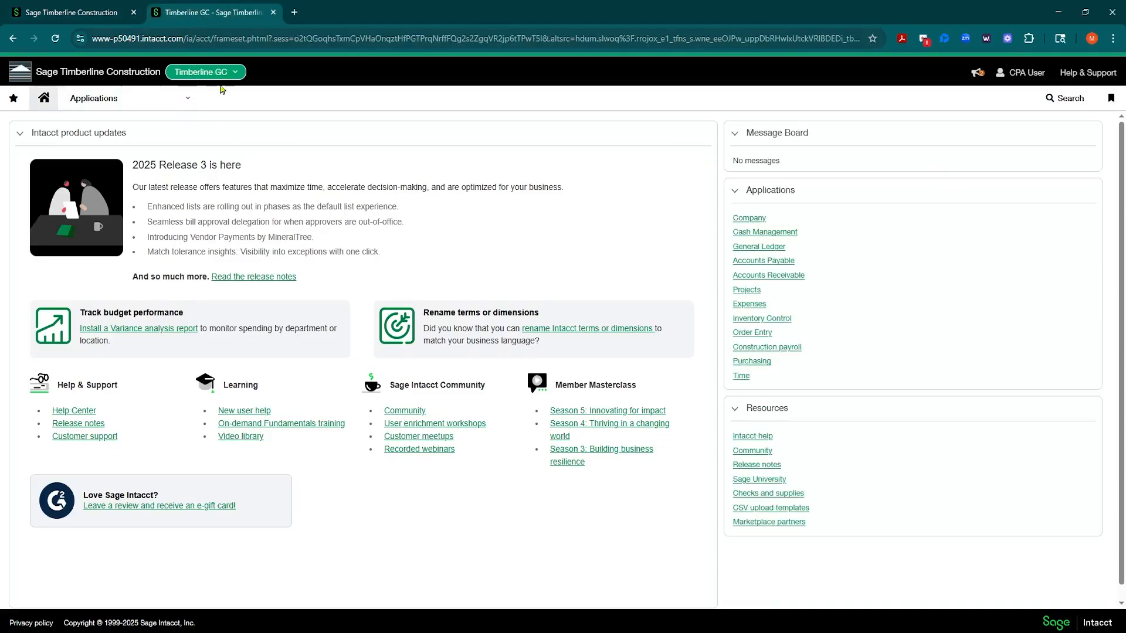
pyautogui.click(187, 103)
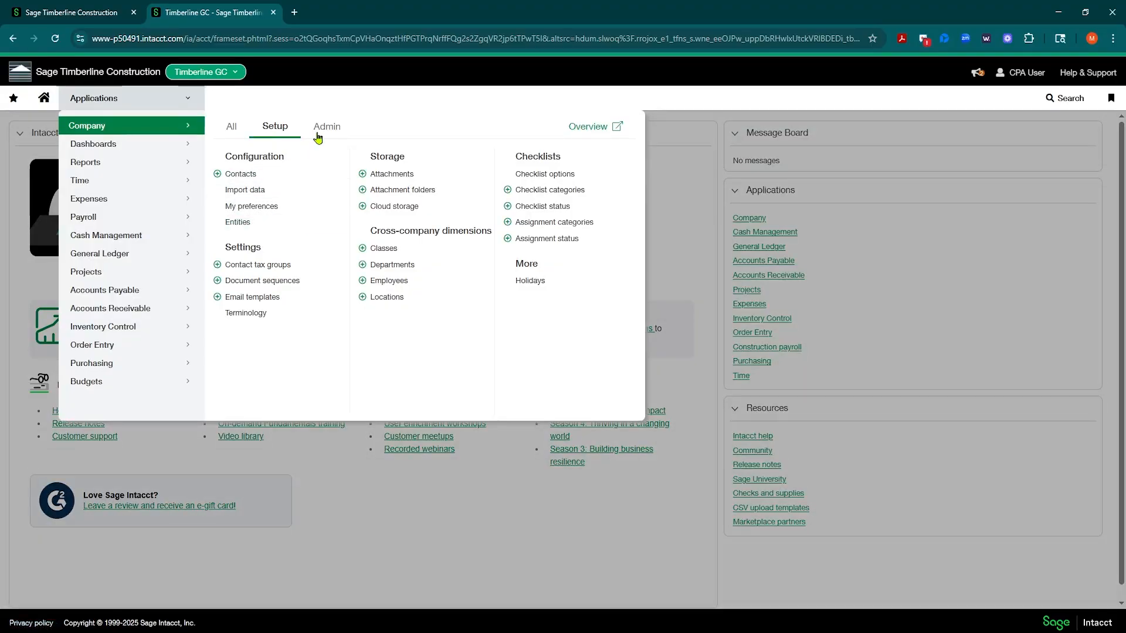
pyautogui.moveTo(153, 226)
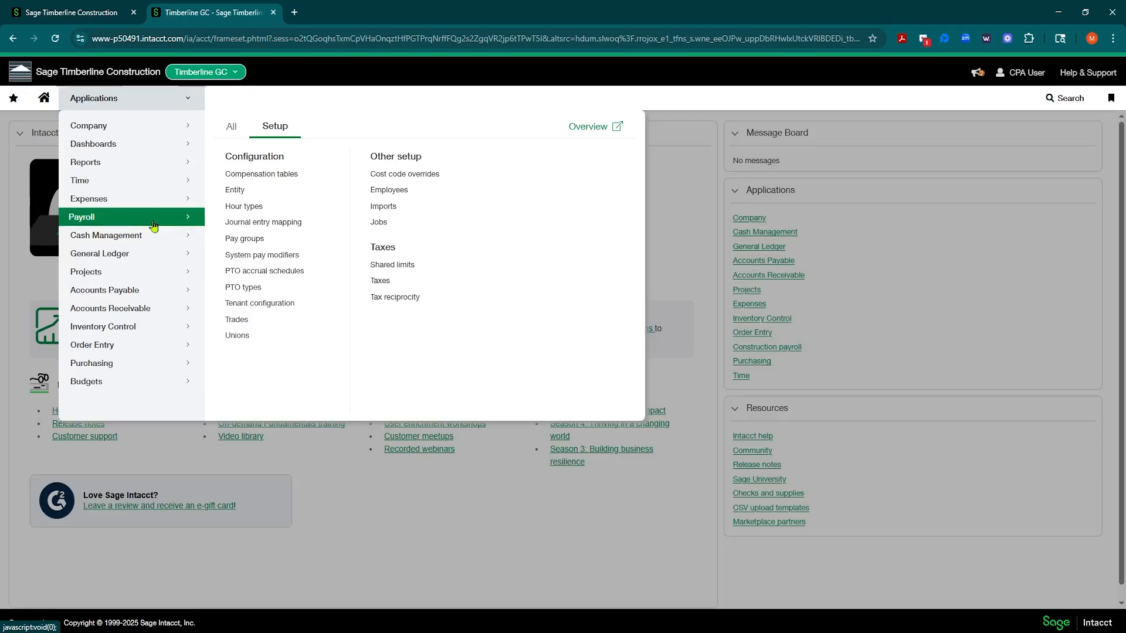
pyautogui.click(239, 322)
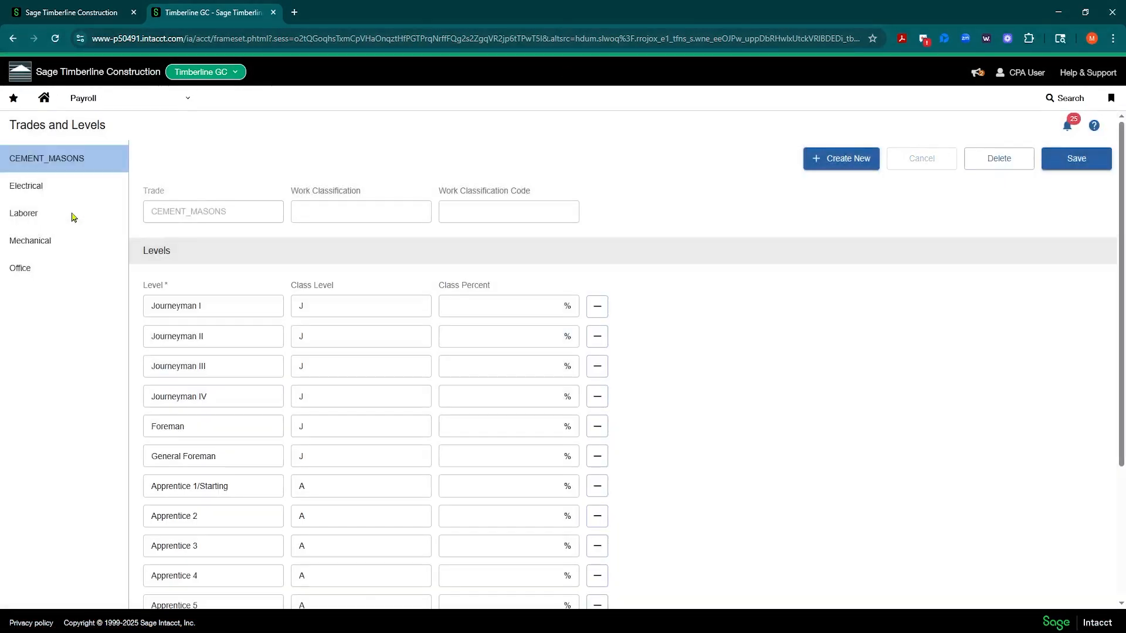
pyautogui.click(37, 220)
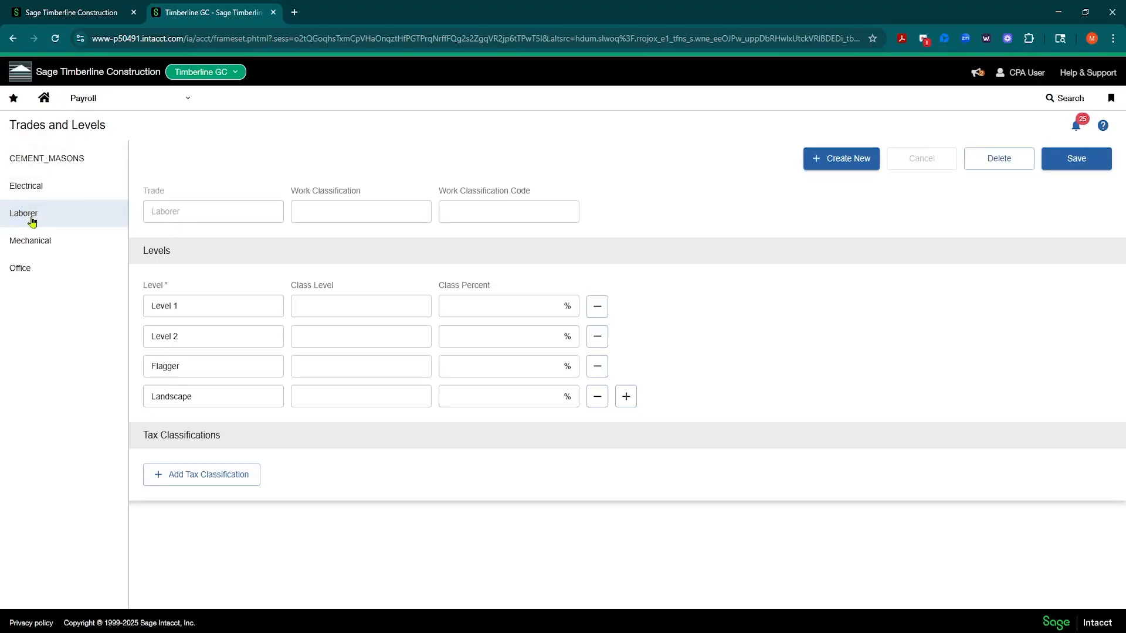
# - Try Laborer as the trade's work classification and clear the entry
pyautogui.click(308, 212)
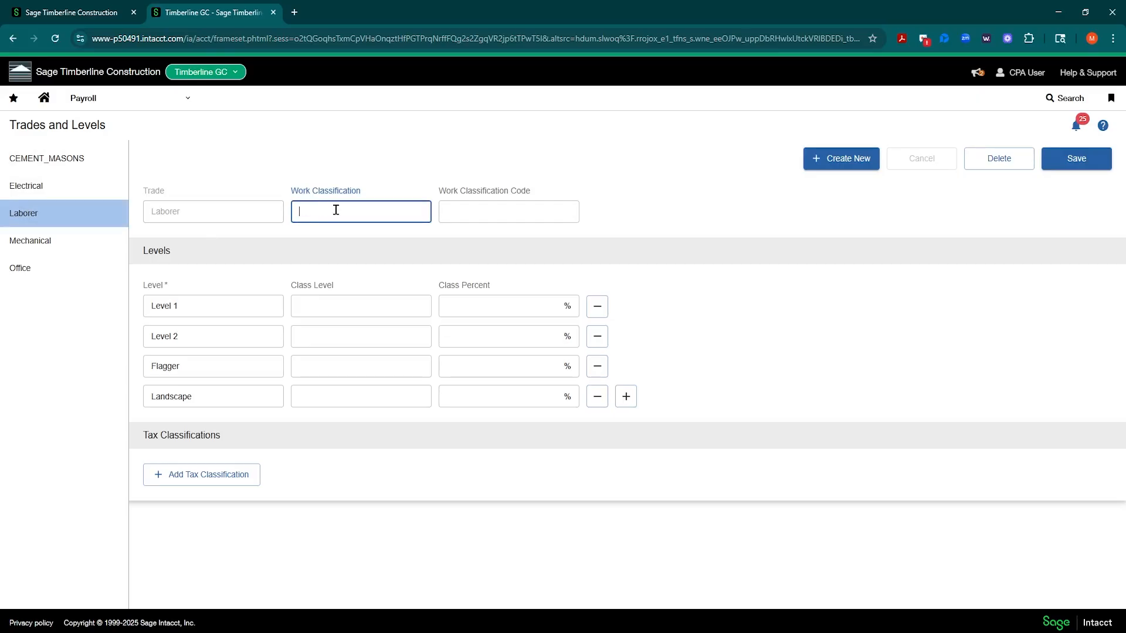
pyautogui.write('Laborer')
pyautogui.moveTo(357, 210); pyautogui.dragTo(258, 214)
pyautogui.press('BackSpace')
# - Try prefixing the trade's Level 1 name with "Laborer -" and remove the prefix
pyautogui.click(210, 307)
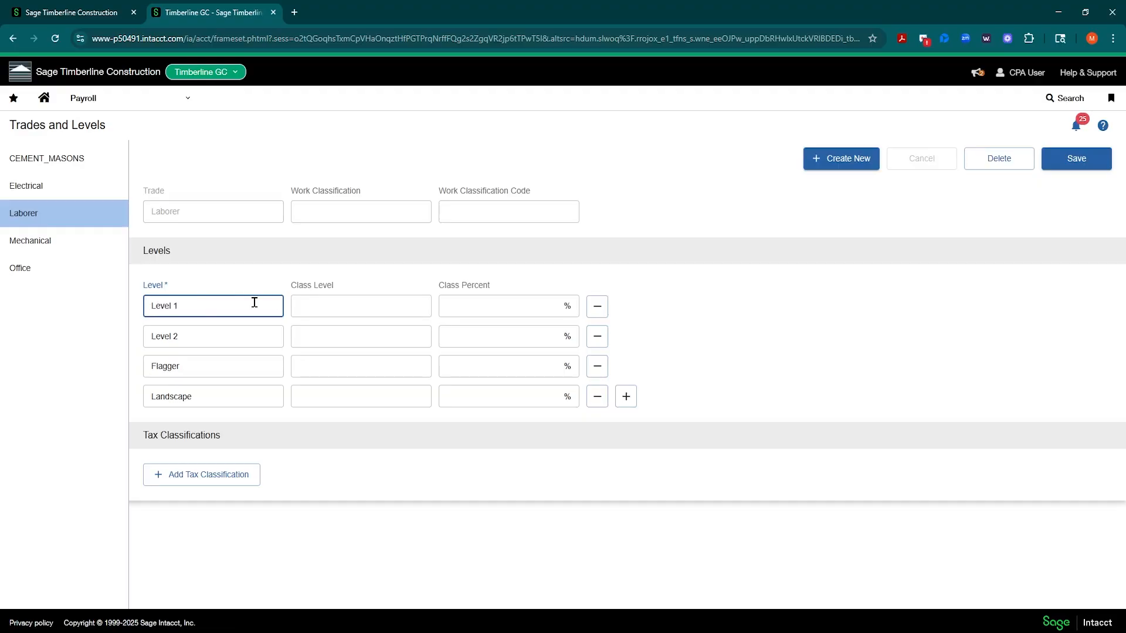
pyautogui.write('Laborer -')
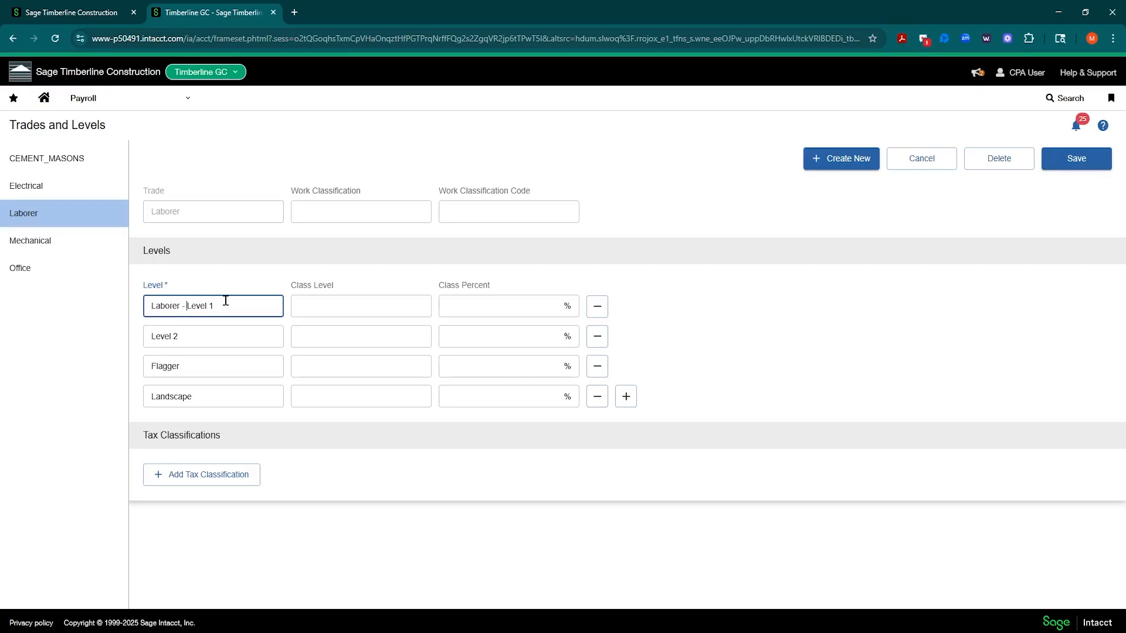
pyautogui.click(186, 306)
pyautogui.press('BackSpace')
pyautogui.press('BackSpace')
pyautogui.press('BackSpace')
pyautogui.press('BackSpace')
pyautogui.press('BackSpace')
pyautogui.press('BackSpace')
pyautogui.press('BackSpace')
pyautogui.press('BackSpace')
pyautogui.press('BackSpace')
pyautogui.press('BackSpace')
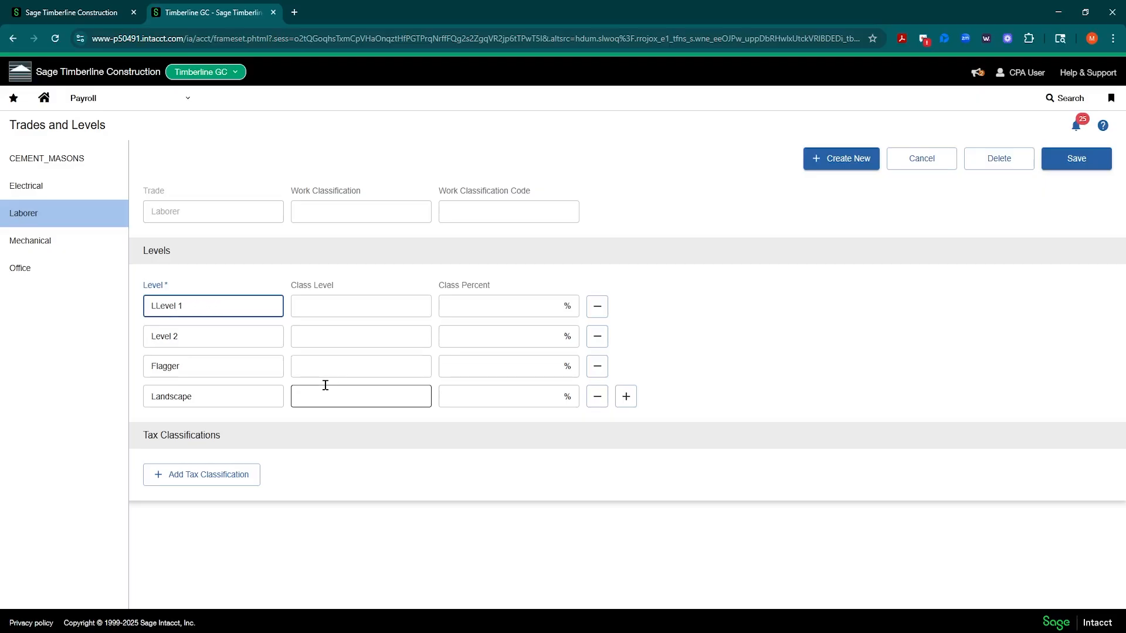
pyautogui.click(731, 307)
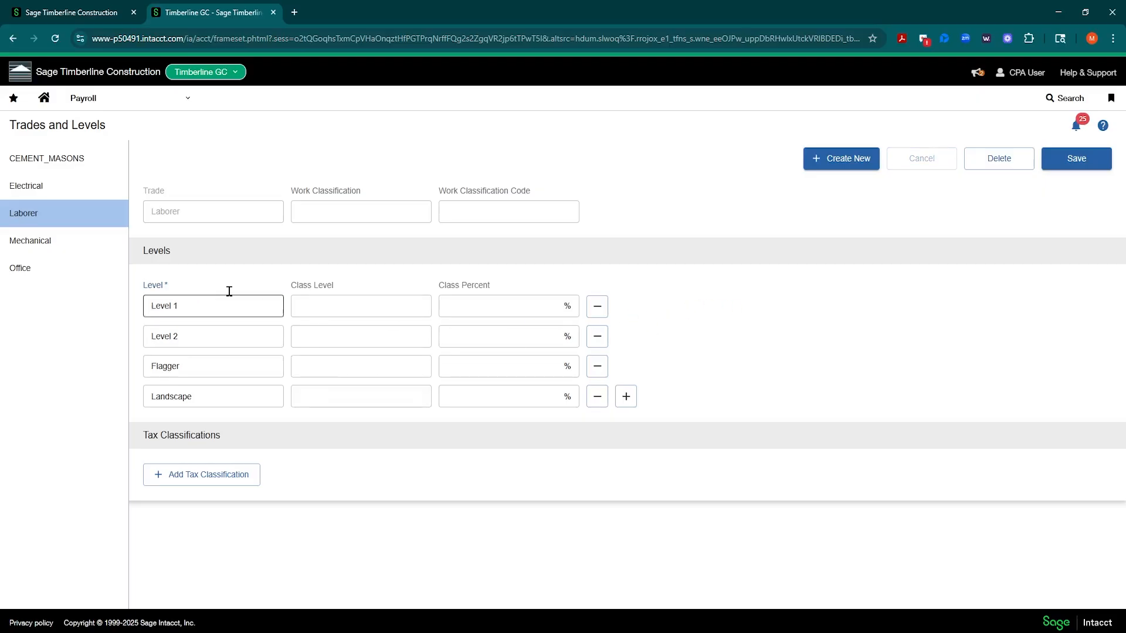
# - Open the Mechanical trade and examine its levels from Apprentice 1 through Sr General Foreman
pyautogui.click(108, 221)
pyautogui.click(35, 244)
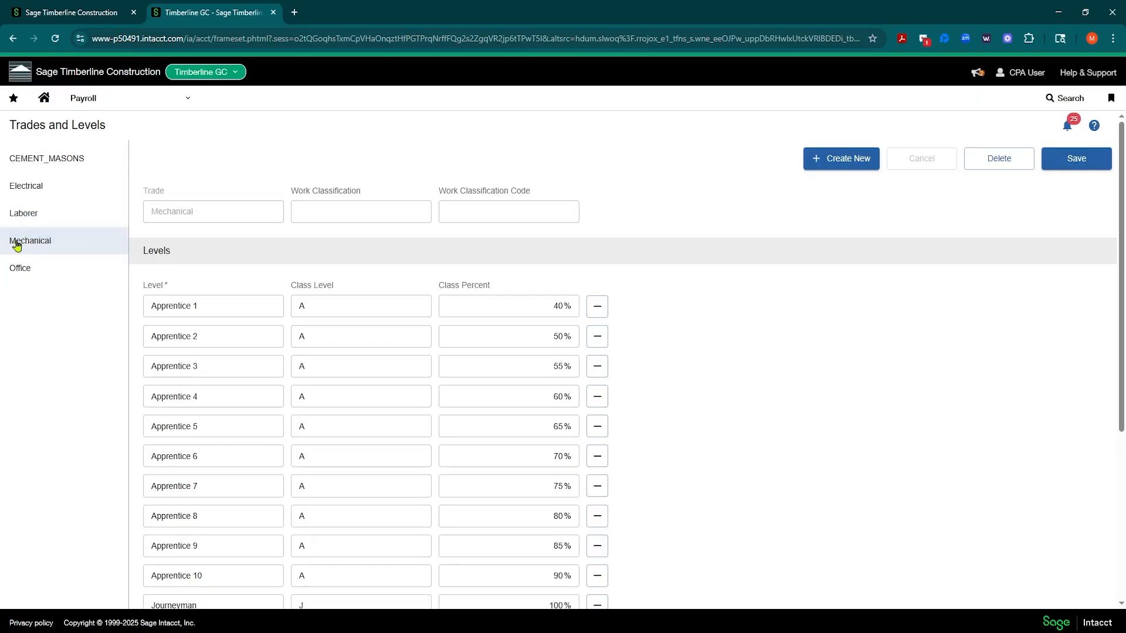
pyautogui.click(54, 242)
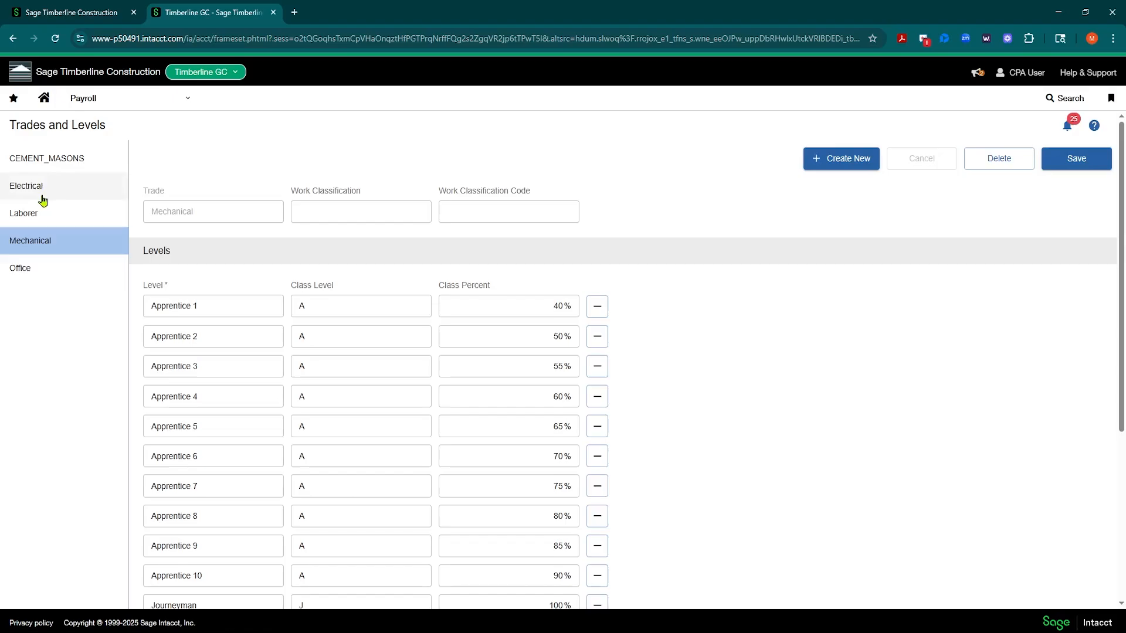
pyautogui.click(195, 311)
pyautogui.click(226, 336)
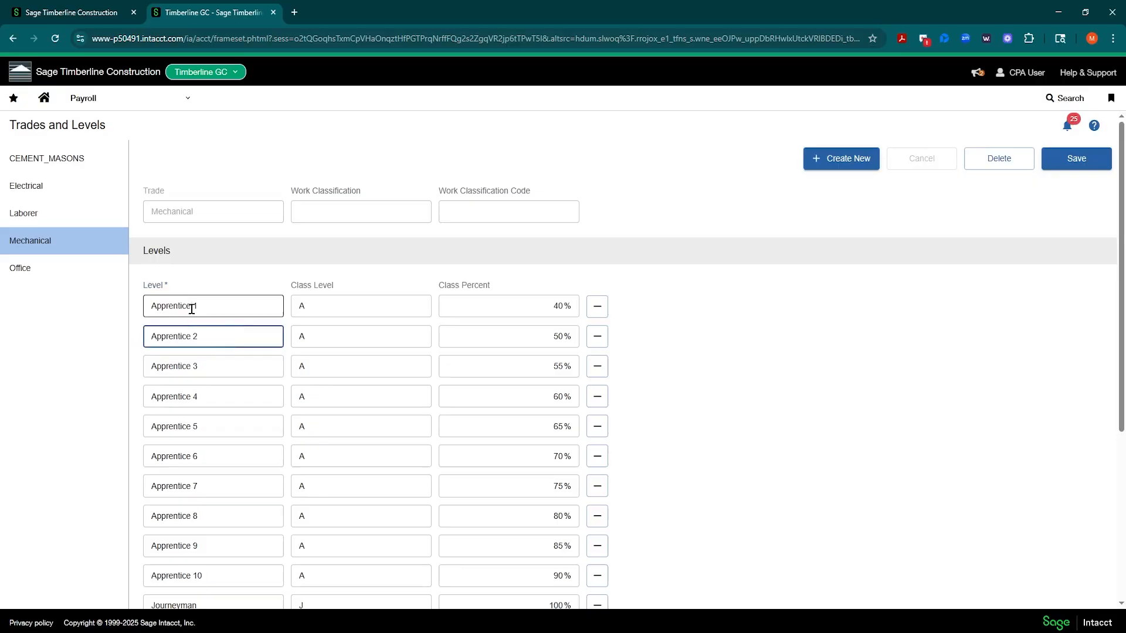
pyautogui.click(217, 306)
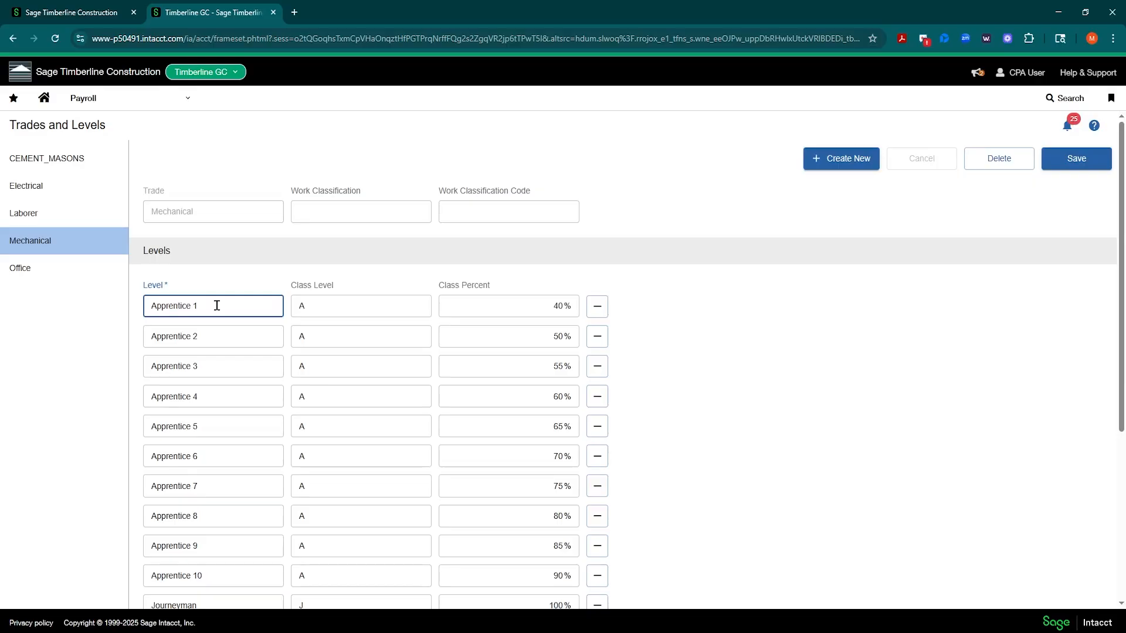
pyautogui.scroll(-4, 251, 480)
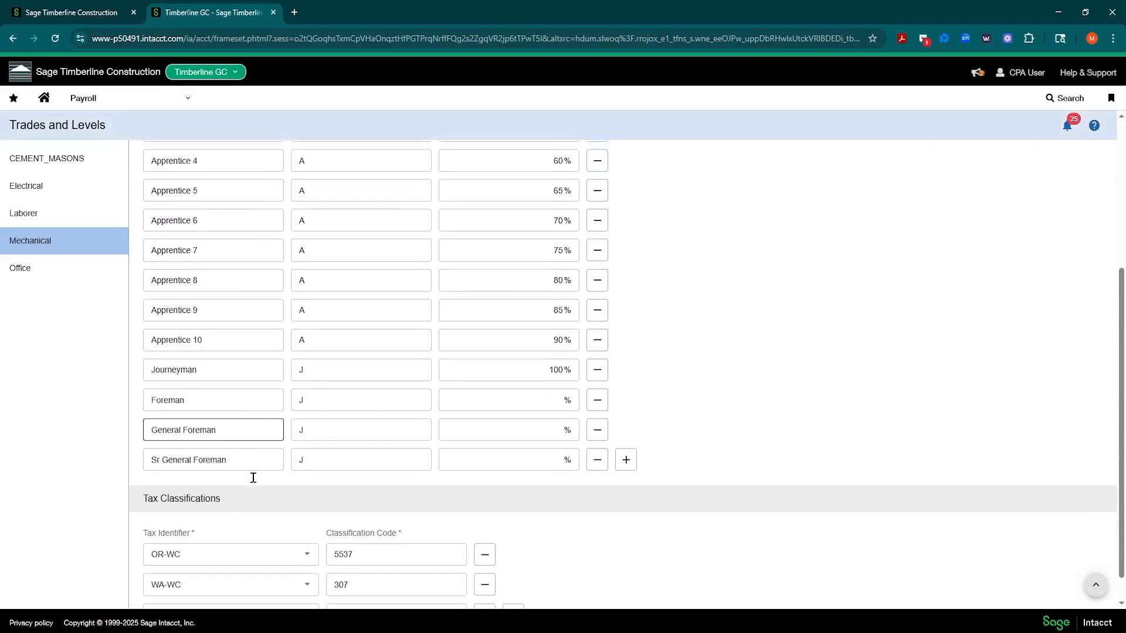
pyautogui.scroll(4, 258, 458)
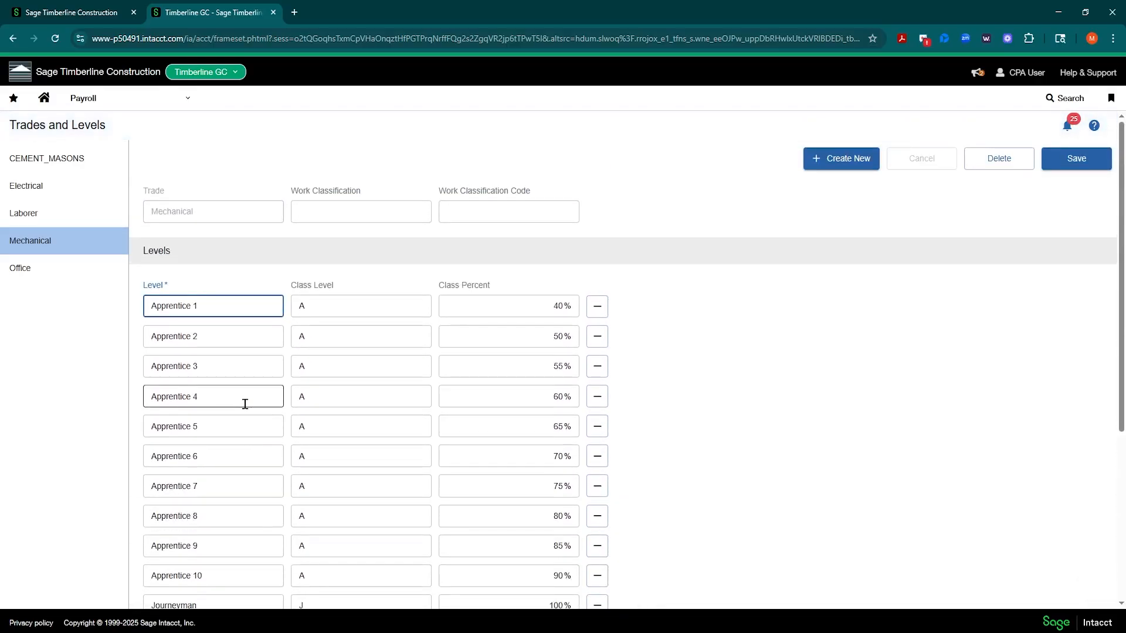
# - Go to the payroll compensation tables and create a new table named 29-001
pyautogui.click(180, 100)
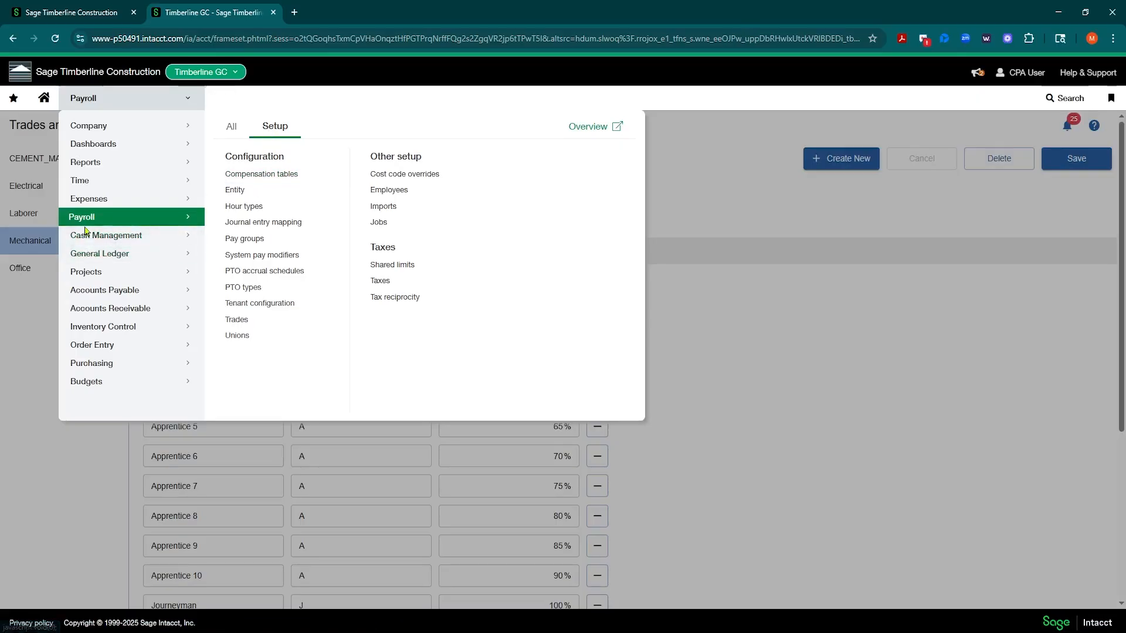
pyautogui.click(262, 174)
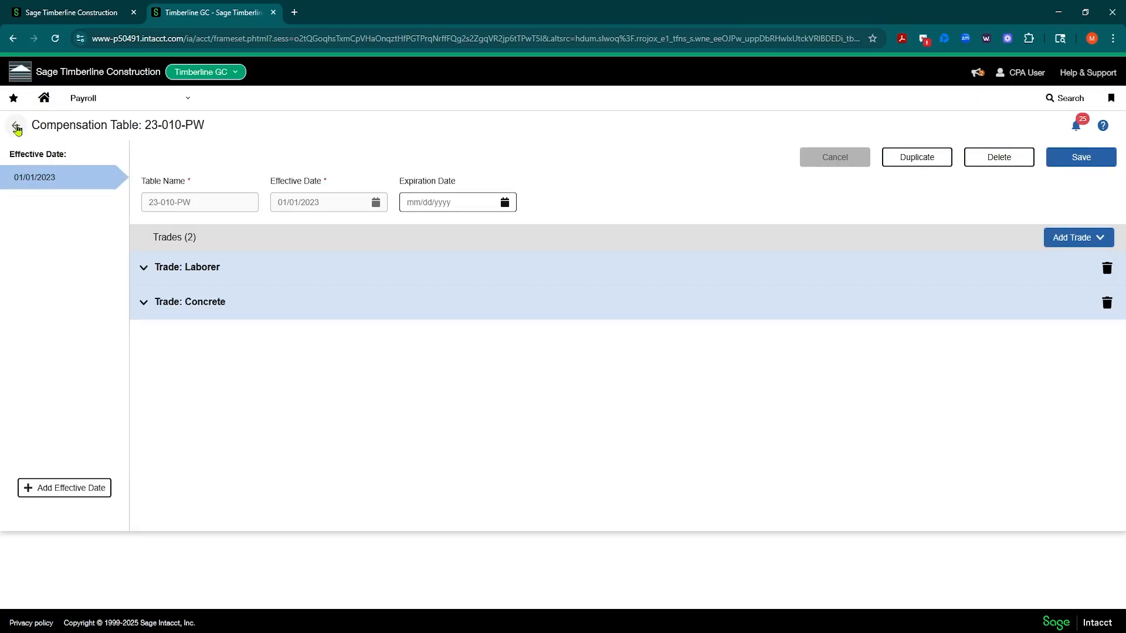
pyautogui.click(17, 129)
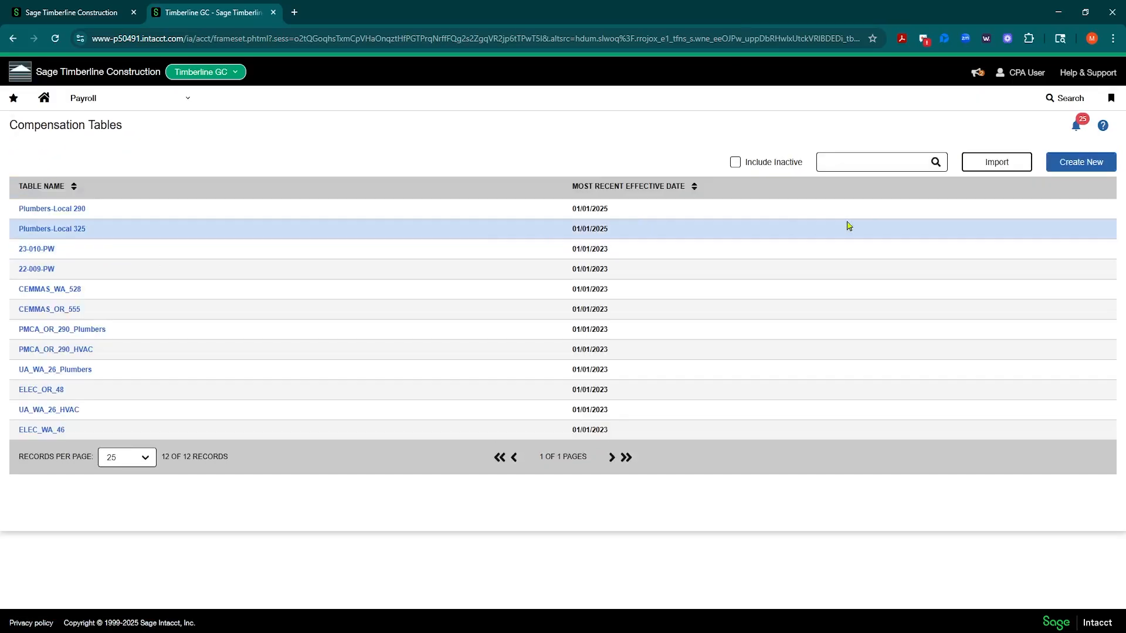
pyautogui.click(1077, 169)
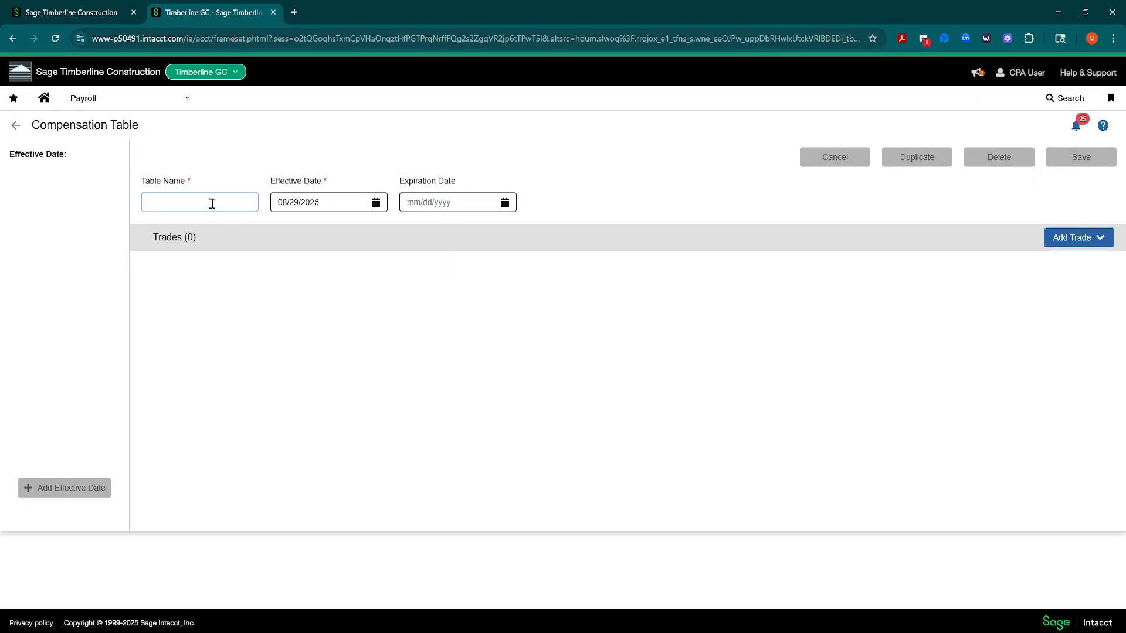
pyautogui.click(212, 203)
pyautogui.write('29-001')
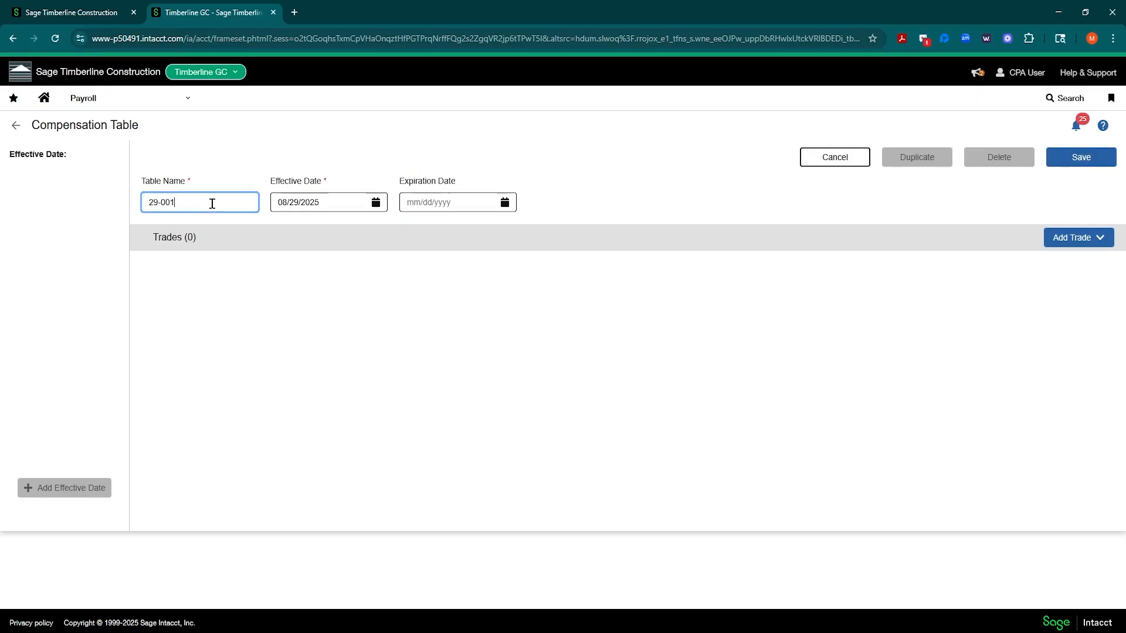
# - Set the new compensation table's effective date to 01/01/2025
pyautogui.click(375, 203)
pyautogui.click(282, 228)
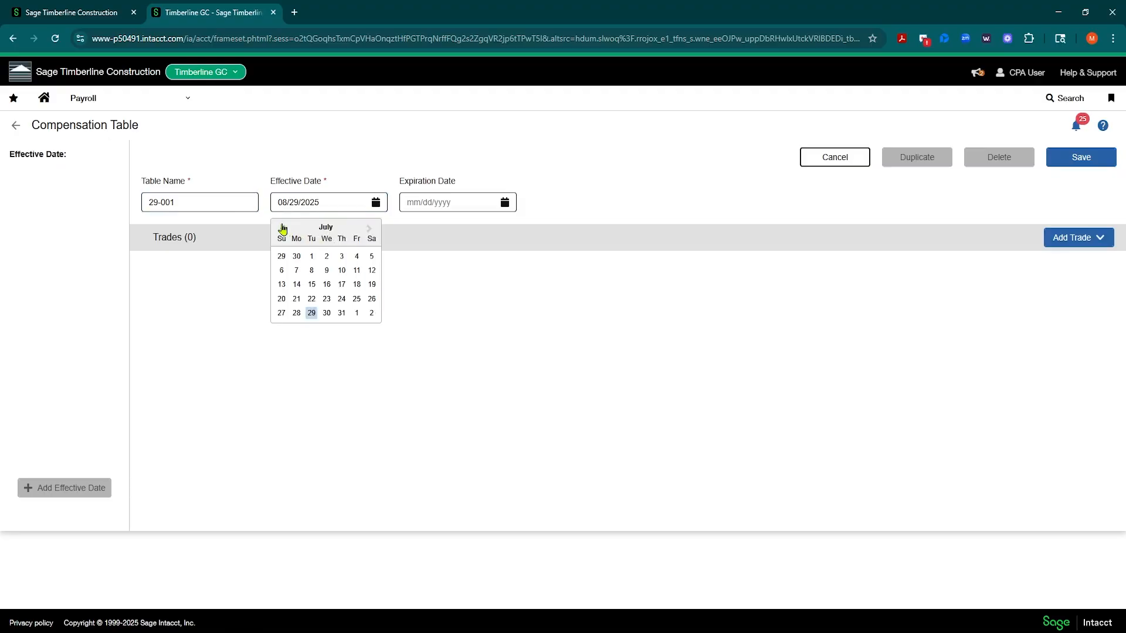
pyautogui.click(282, 228)
pyautogui.click(282, 228)
pyautogui.click(282, 228)
pyautogui.click(282, 228)
pyautogui.click(282, 228)
pyautogui.click(282, 228)
pyautogui.click(327, 258)
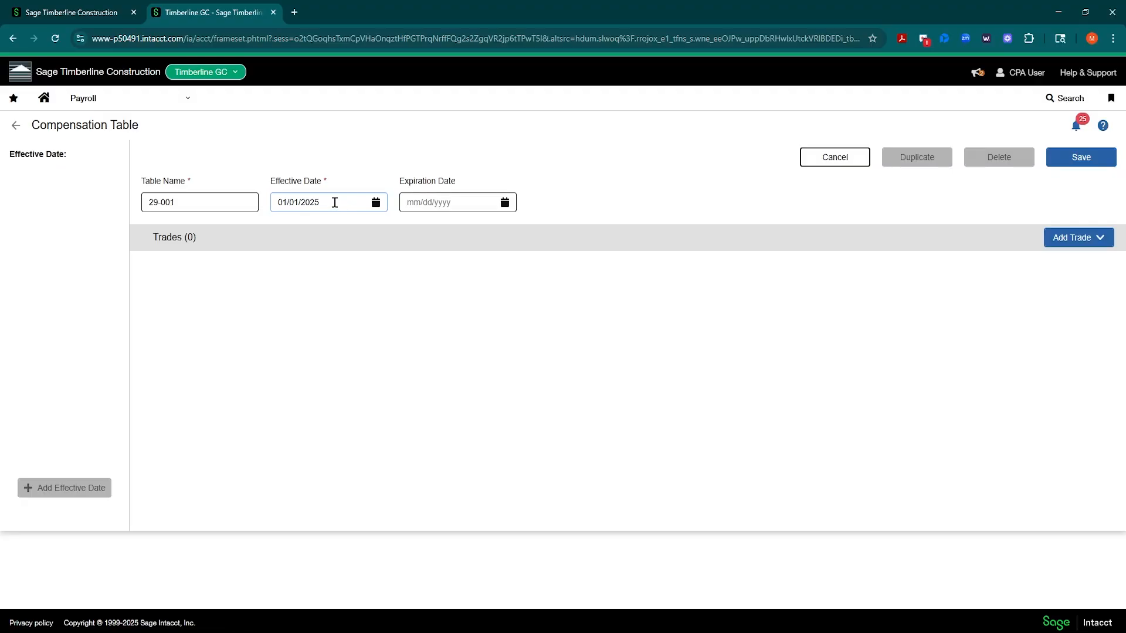
pyautogui.click(333, 204)
pyautogui.click(586, 186)
# - Add the Laborer trade to the compensation table and give it the levels Landscape and Level 1
pyautogui.click(1093, 245)
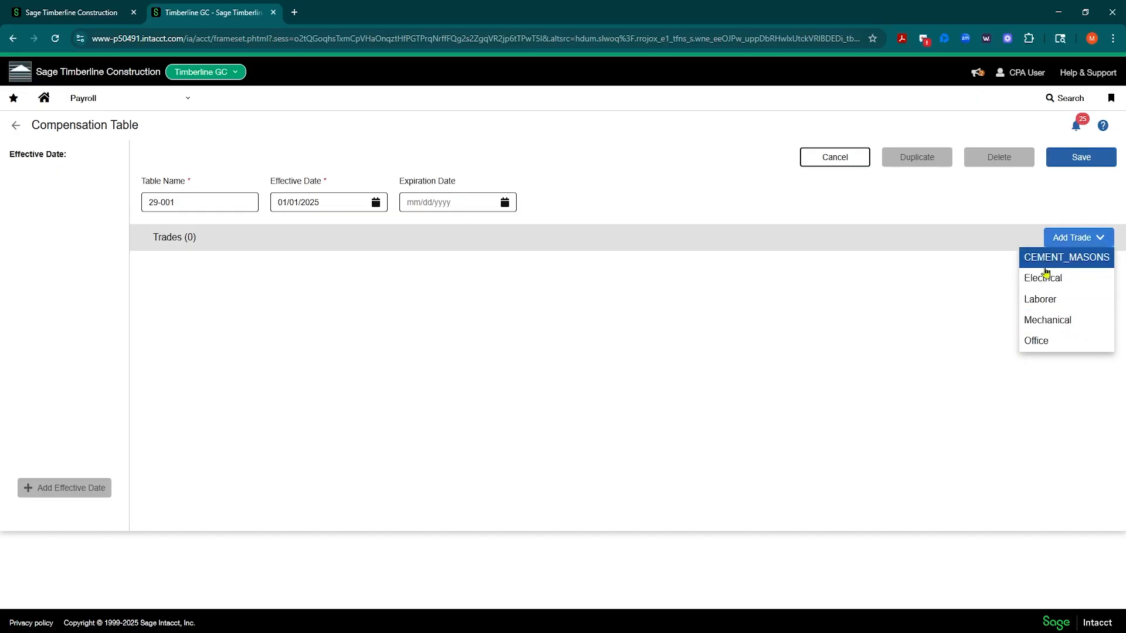
pyautogui.click(1050, 301)
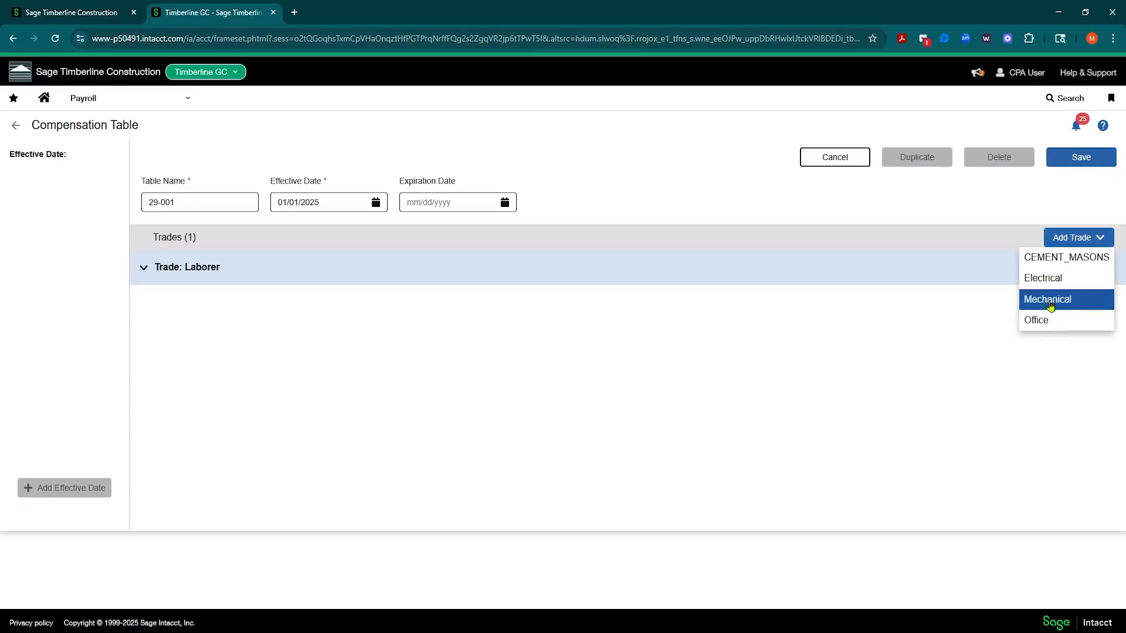
pyautogui.click(146, 274)
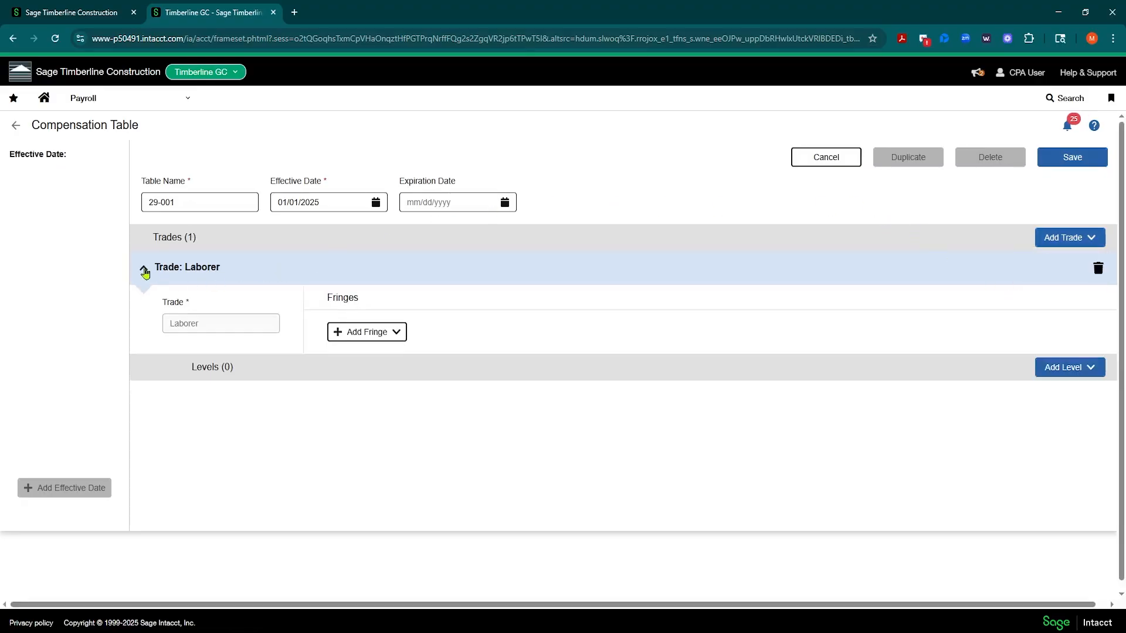
pyautogui.click(1089, 367)
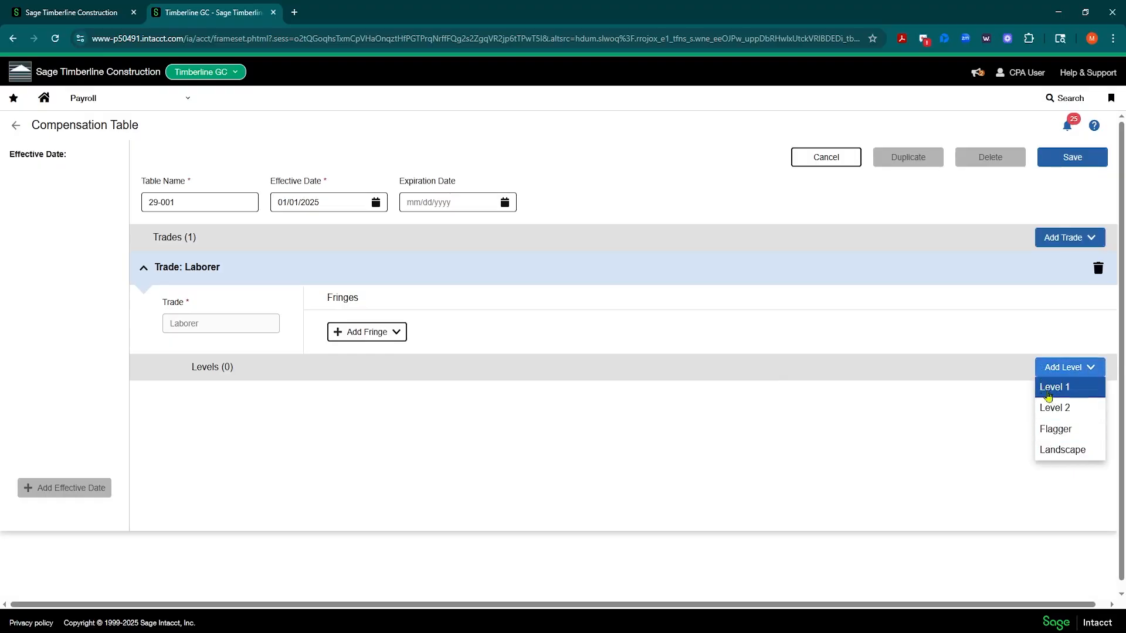
pyautogui.click(1060, 456)
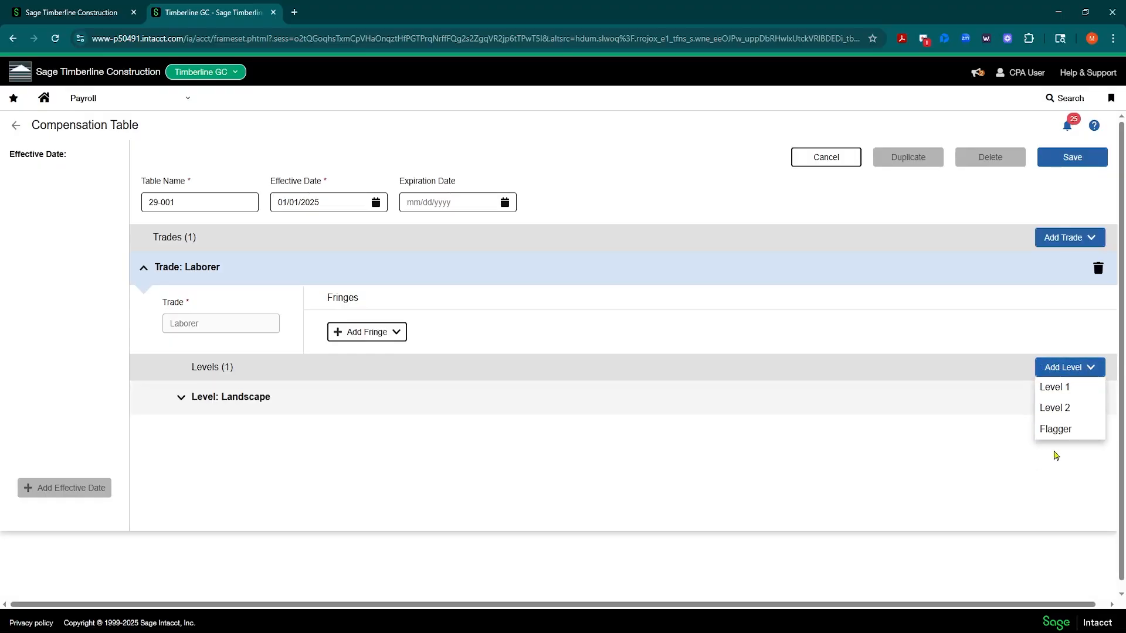
pyautogui.click(1055, 388)
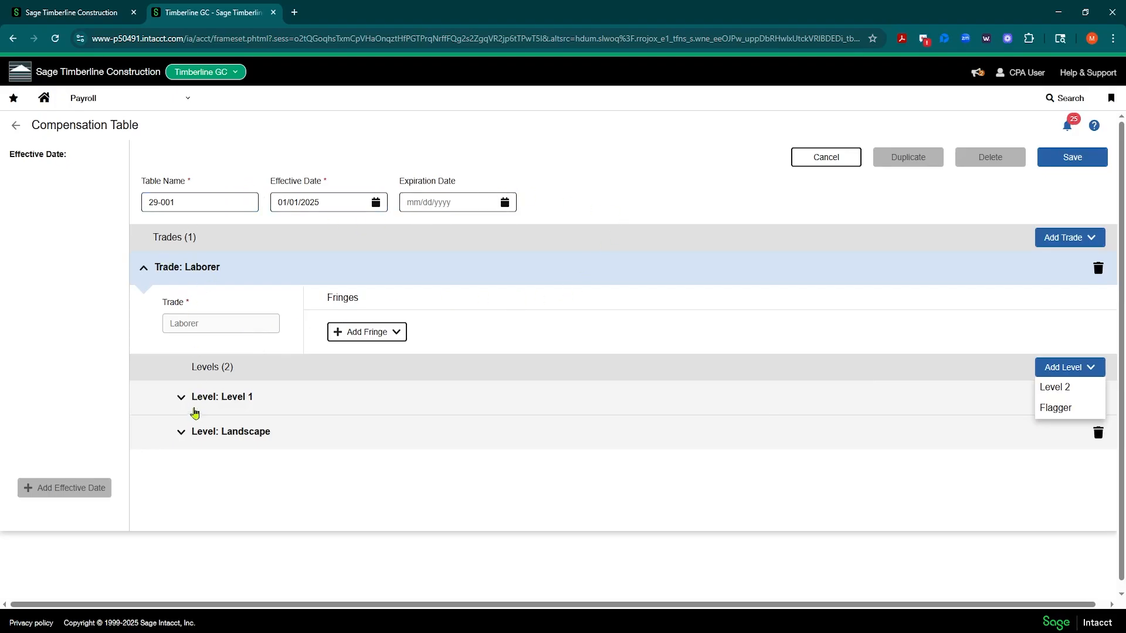
pyautogui.click(653, 305)
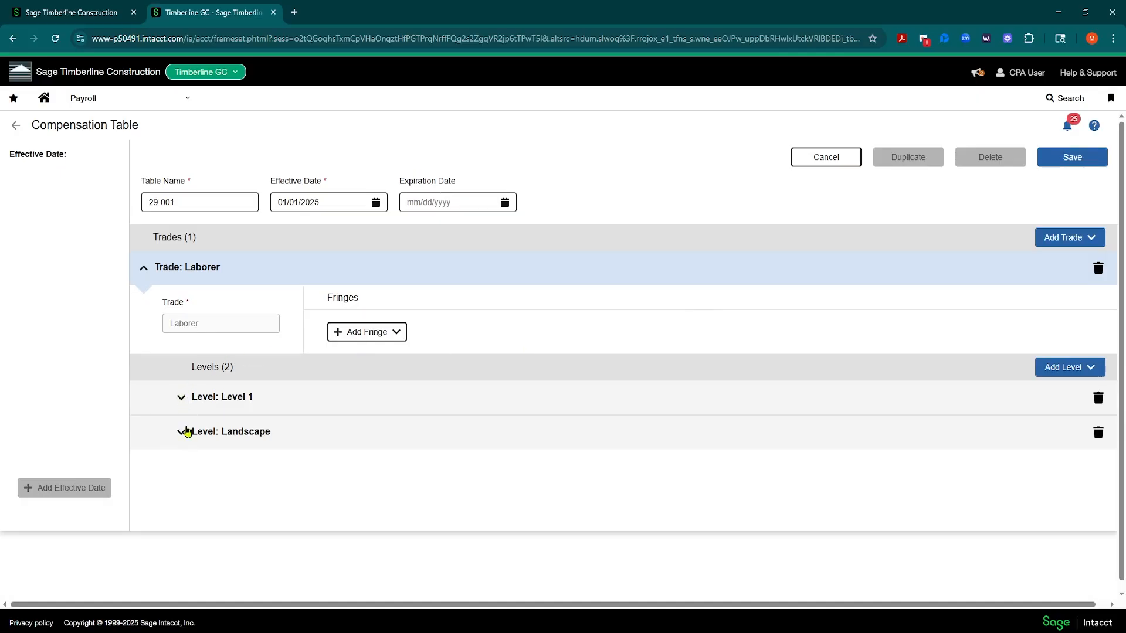
# - Give the Laborer trade's Level 1 a pay rate with hour type REG and a rate of 26.00000
pyautogui.click(181, 397)
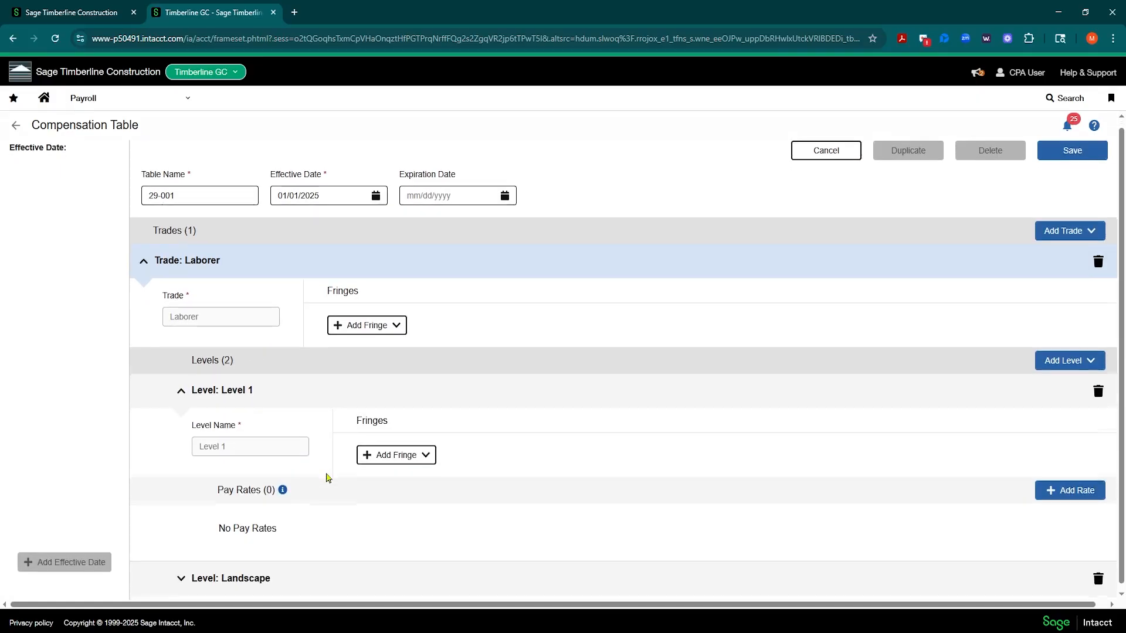
pyautogui.scroll(-1, 328, 478)
pyautogui.moveTo(285, 491)
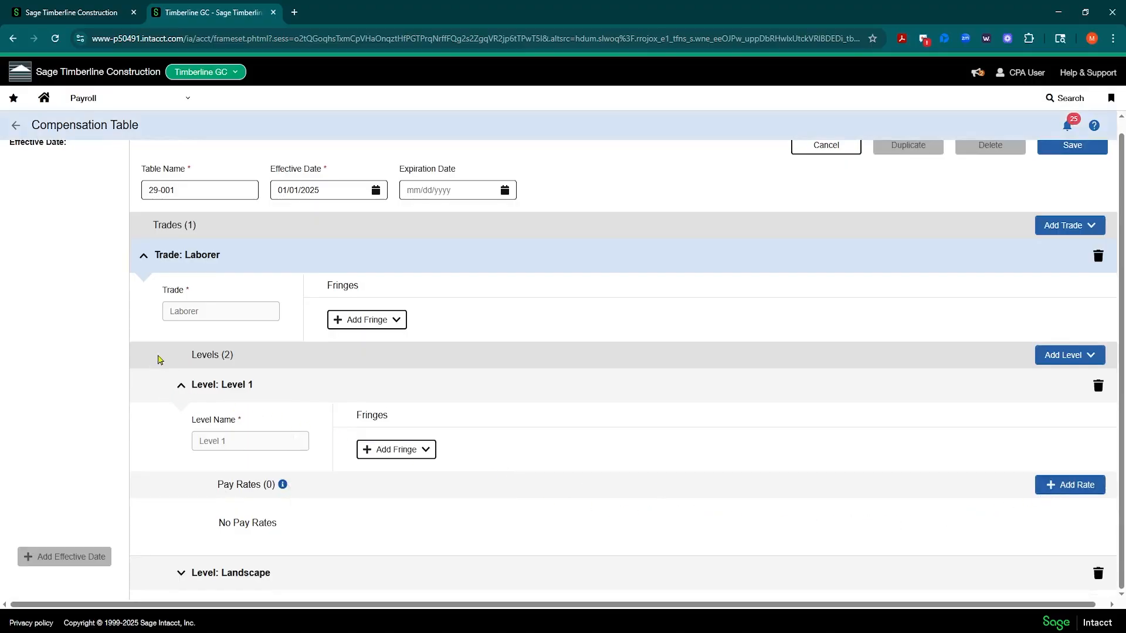
pyautogui.click(1049, 487)
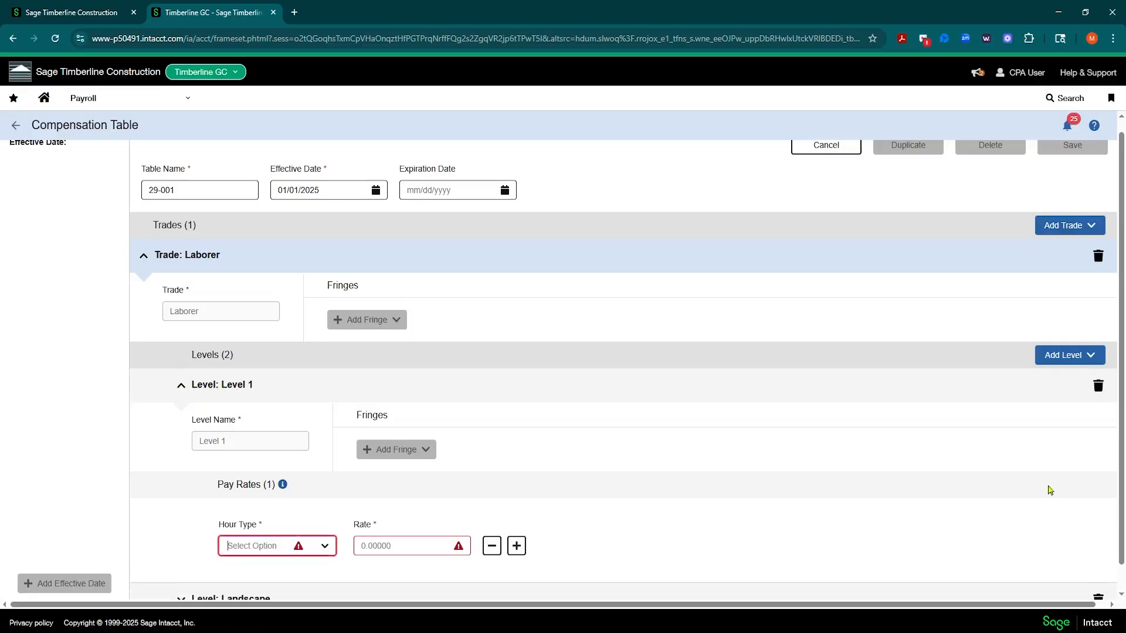
pyautogui.click(327, 549)
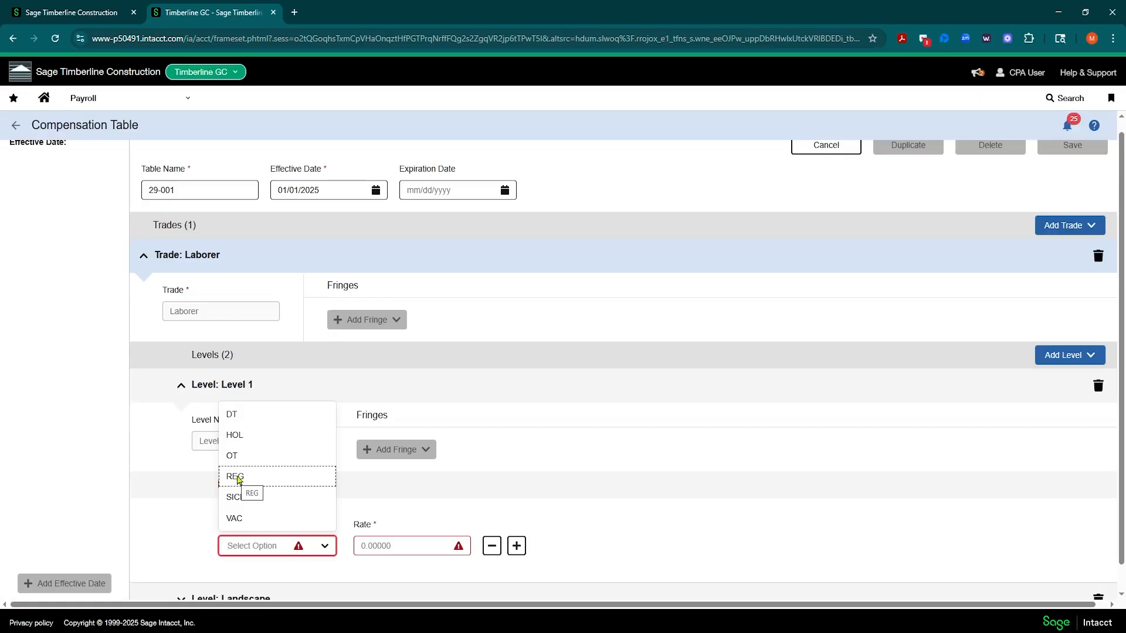
pyautogui.click(239, 477)
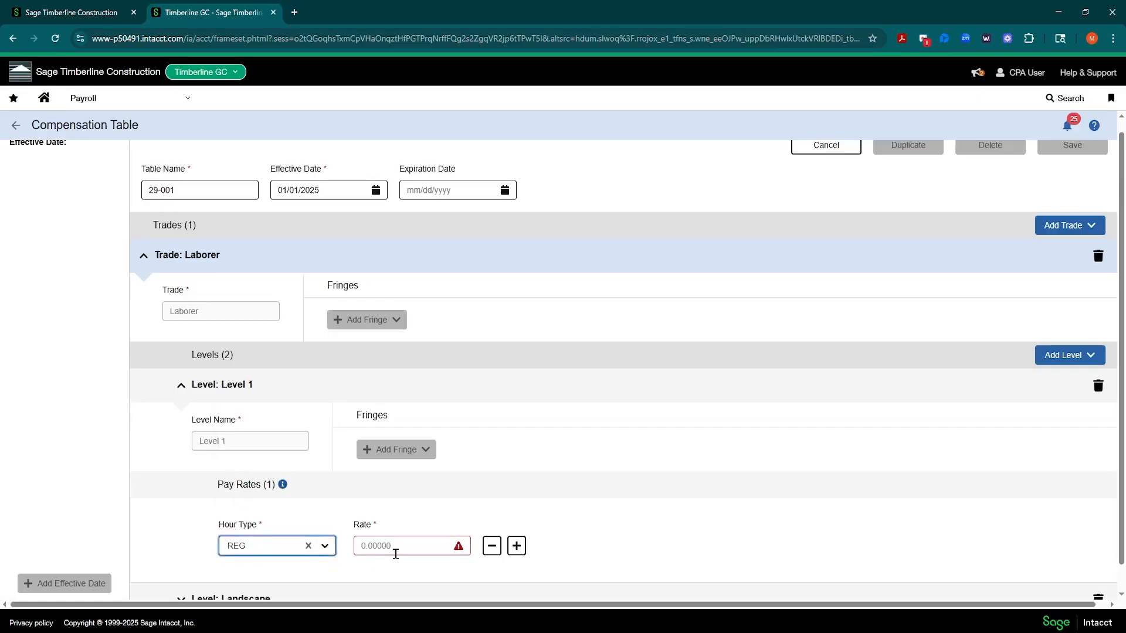
pyautogui.click(394, 548)
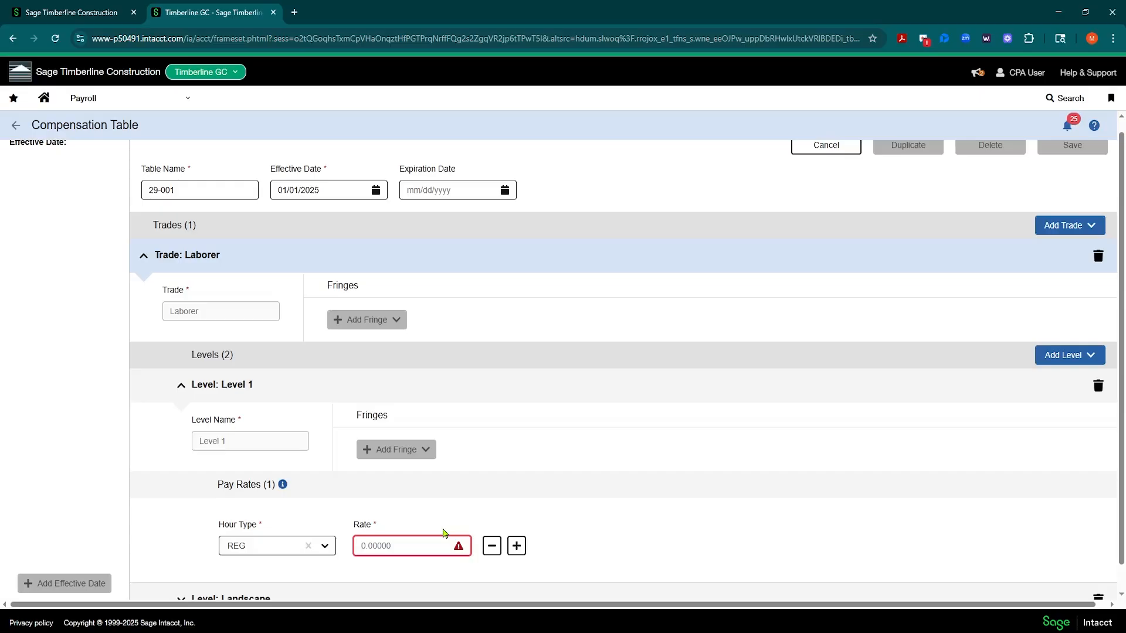
pyautogui.write('26.00000')
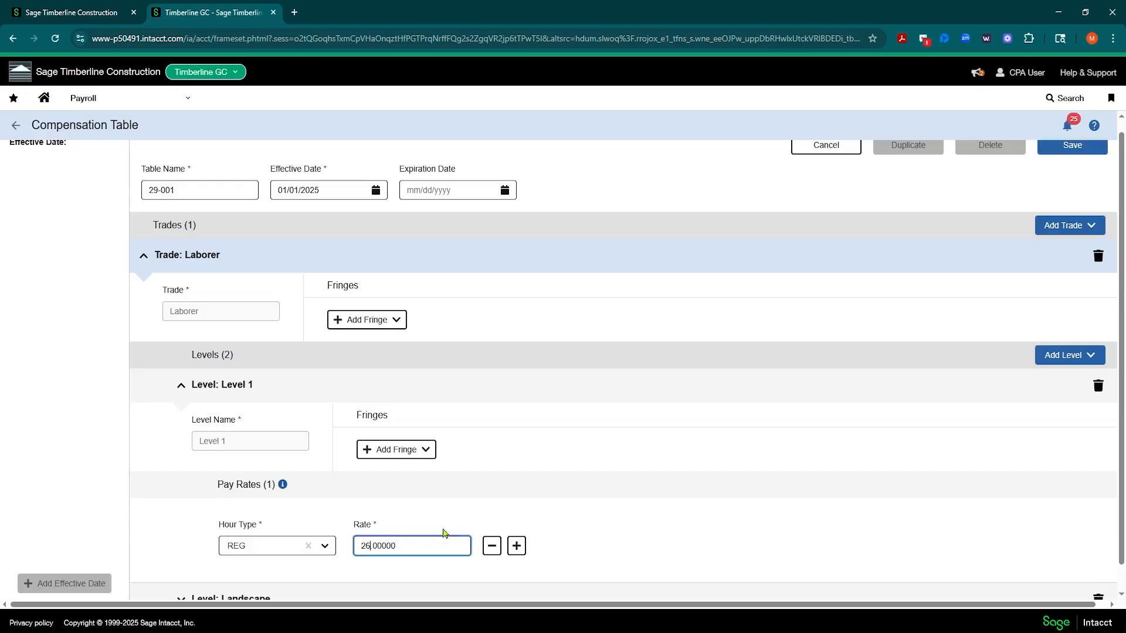
pyautogui.click(620, 548)
# - Give the Landscape level a REG pay rate of 28.50000 and save the compensation table
pyautogui.scroll(-1, 668, 516)
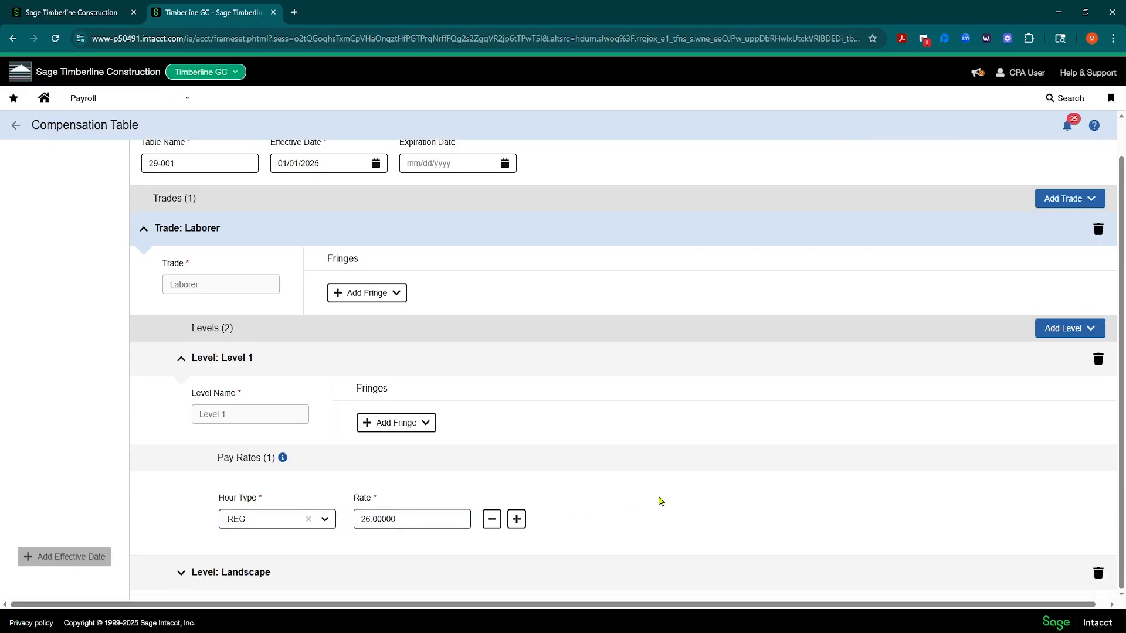
pyautogui.click(180, 575)
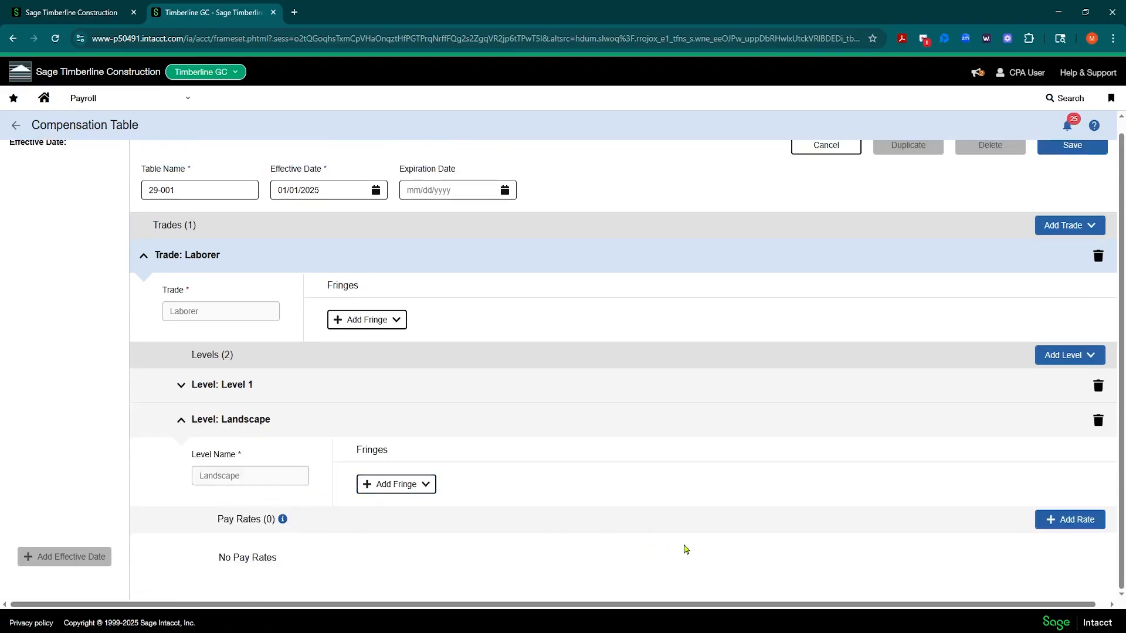
pyautogui.click(1052, 523)
pyautogui.scroll(-1, 352, 510)
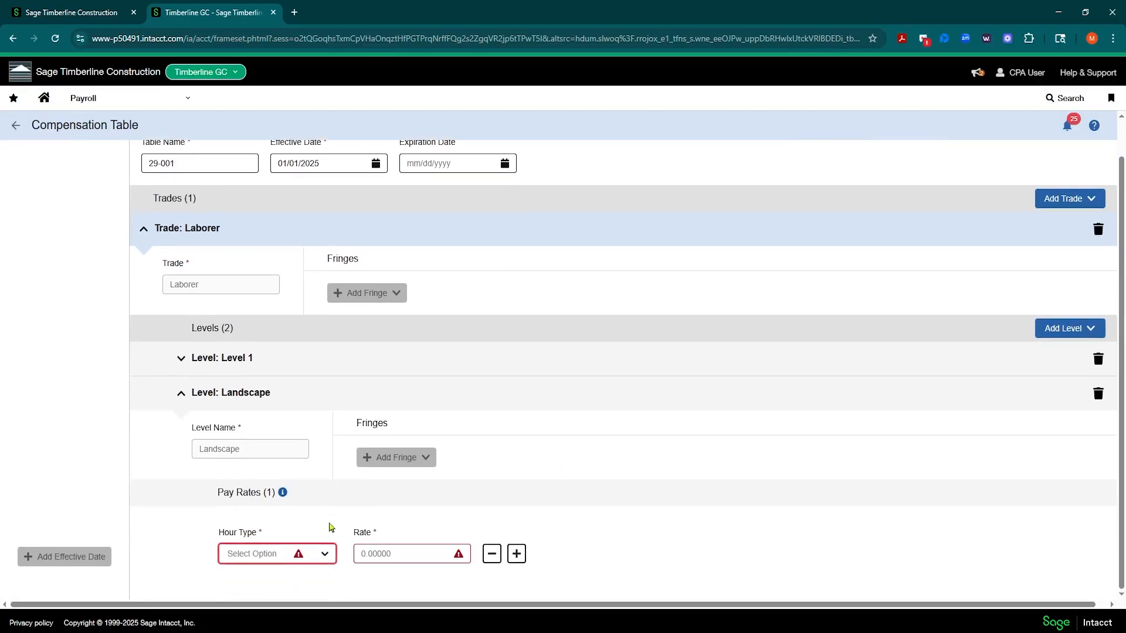
pyautogui.click(324, 554)
pyautogui.click(263, 483)
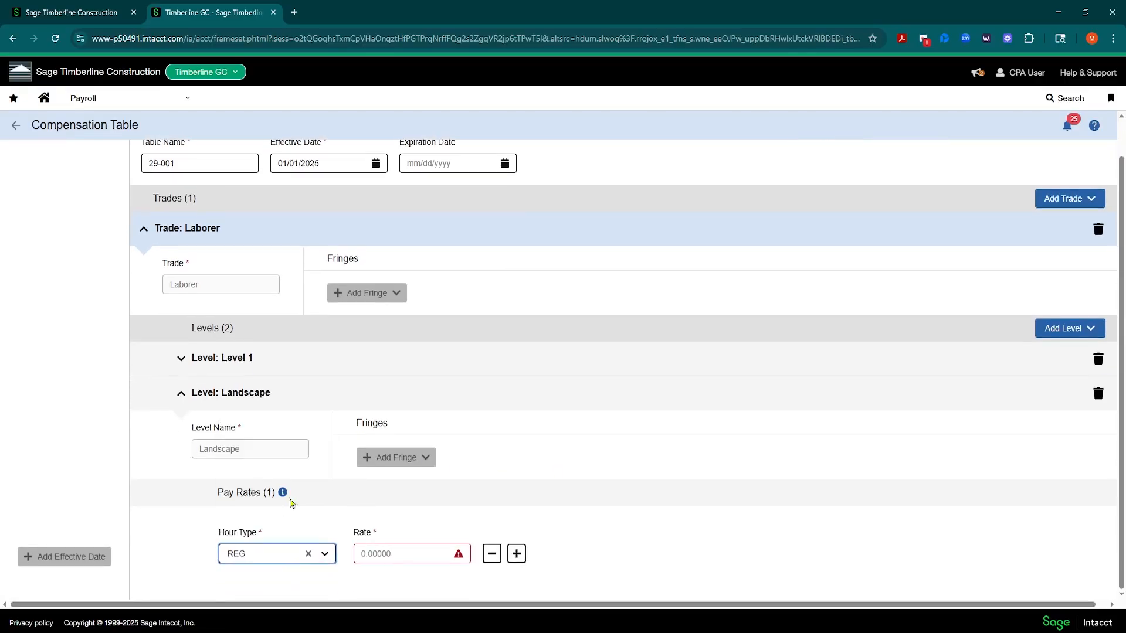
pyautogui.click(378, 548)
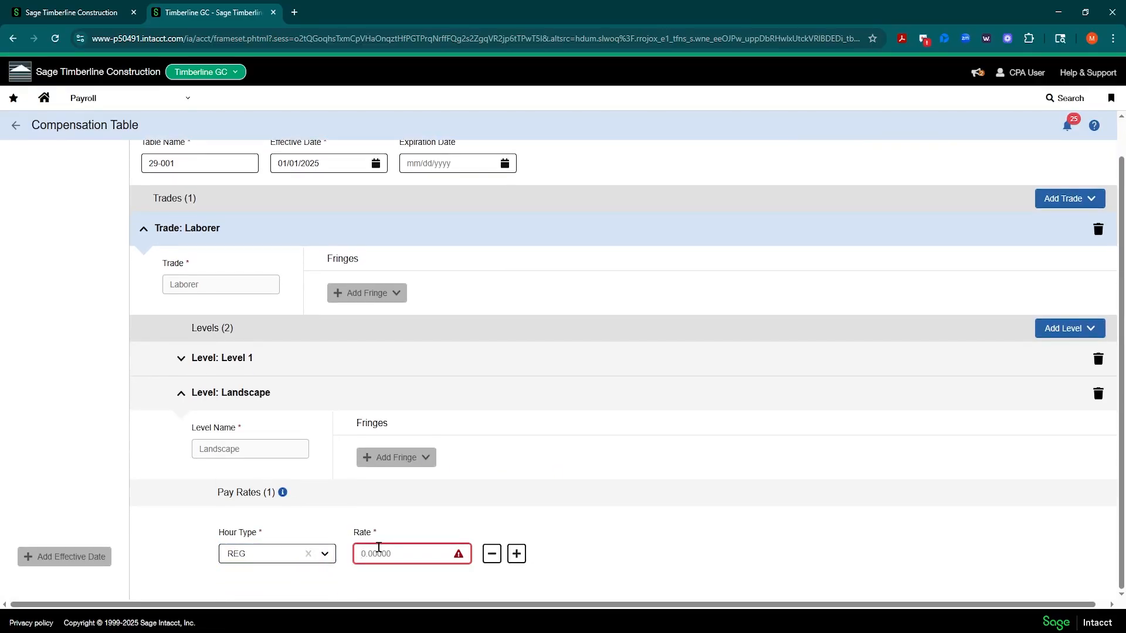
pyautogui.write('28.50000')
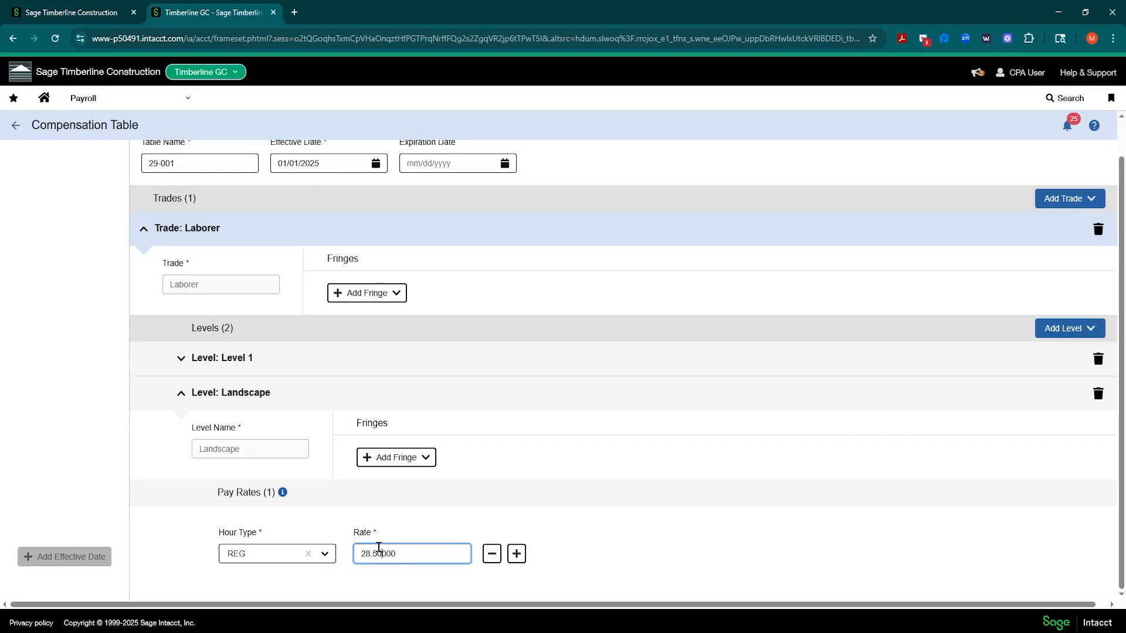
pyautogui.scroll(1, 599, 379)
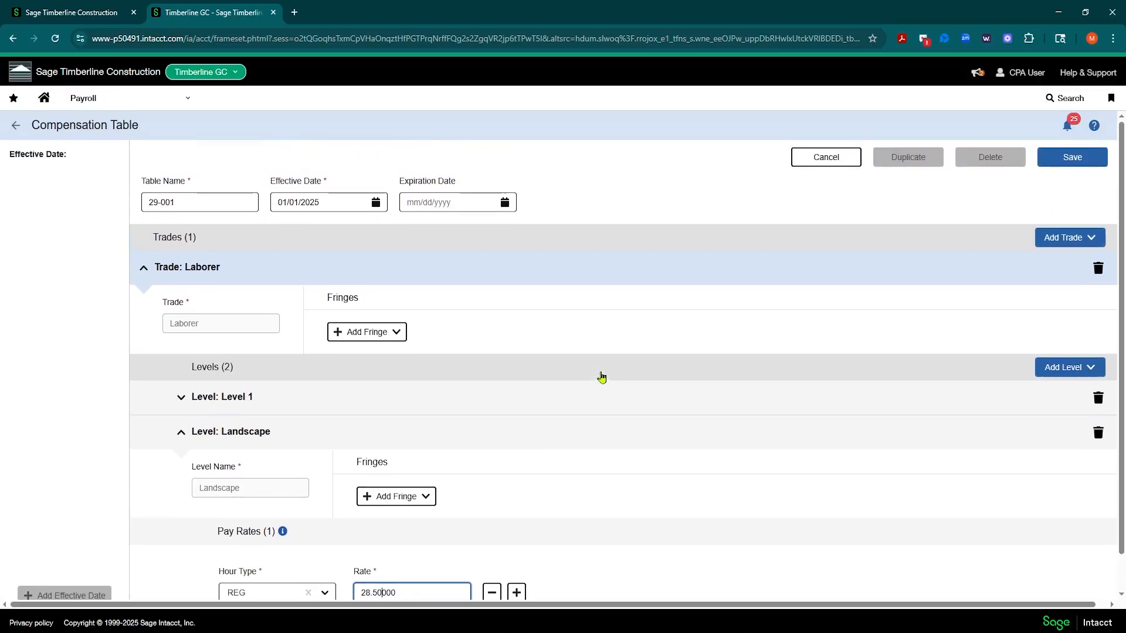
pyautogui.click(1074, 162)
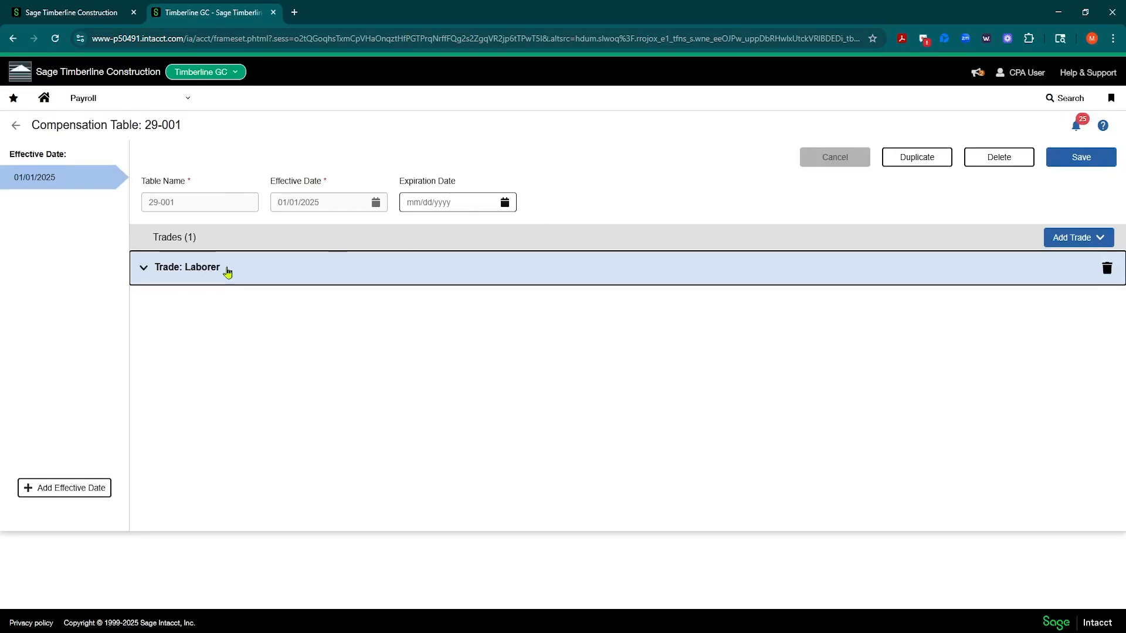
# - Expand the Laborer trade in the saved table and review the fringe and pay rate settings of Level 1
pyautogui.click(146, 270)
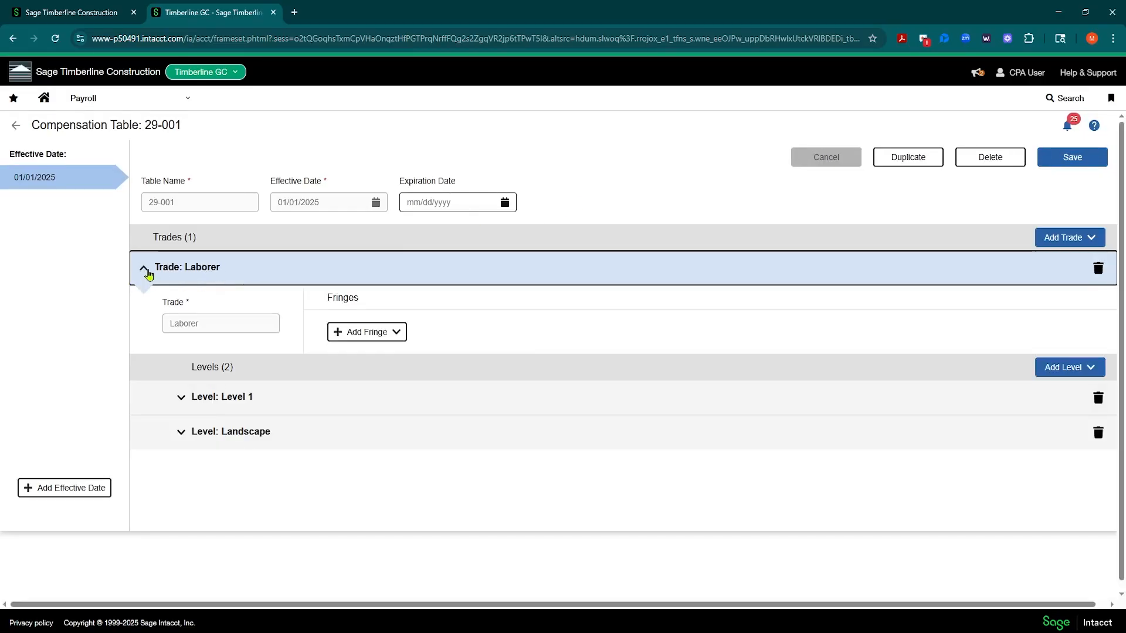
pyautogui.click(181, 398)
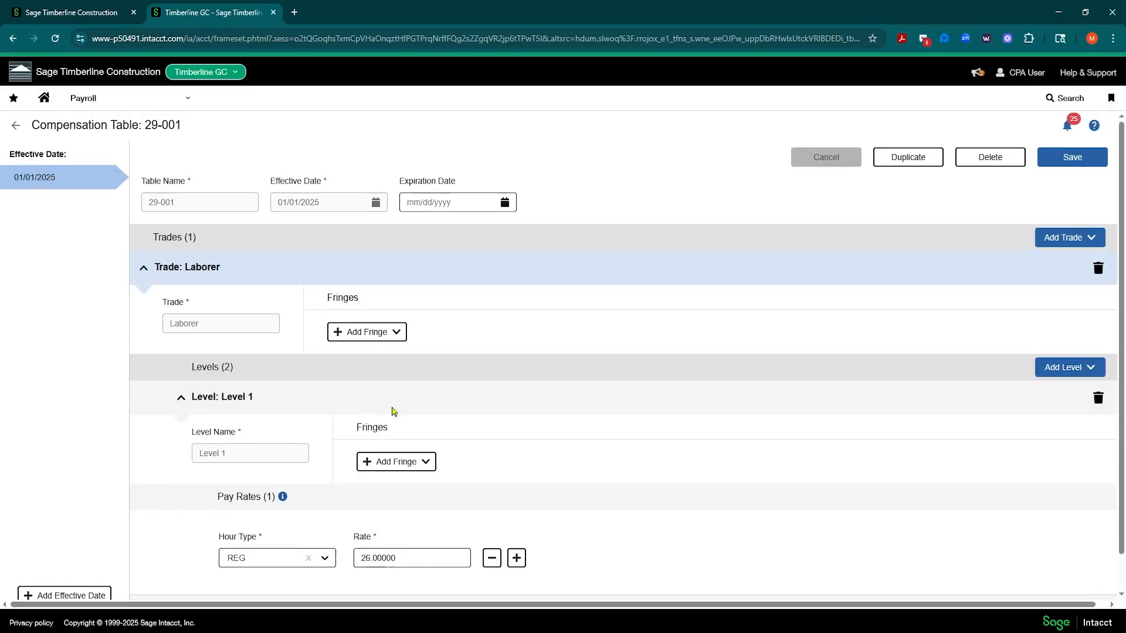
pyautogui.scroll(-1, 395, 410)
pyautogui.scroll(1, 336, 317)
# - Go to the payroll system pay modifiers and open the PW_CASH_FRINGE modifier
pyautogui.click(174, 106)
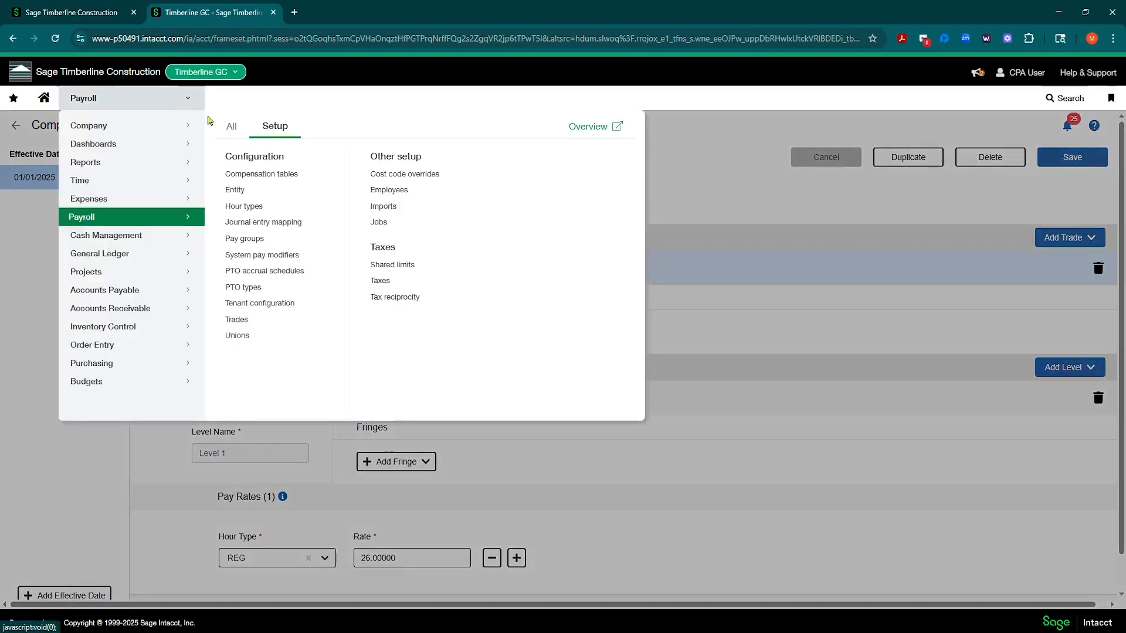
pyautogui.click(271, 255)
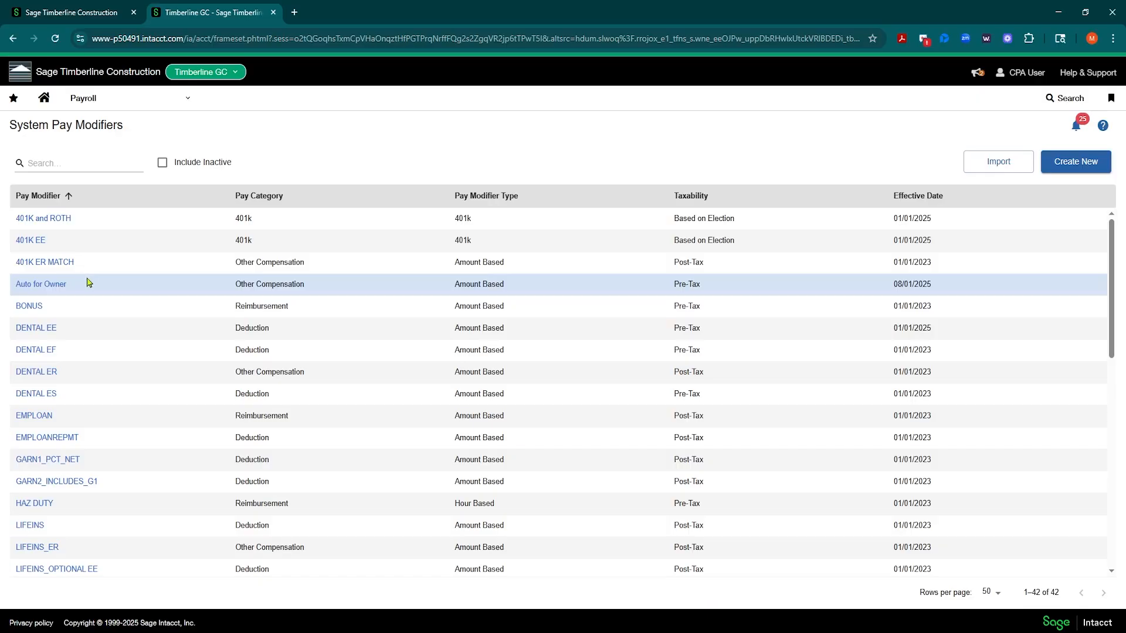
pyautogui.scroll(-4, 87, 283)
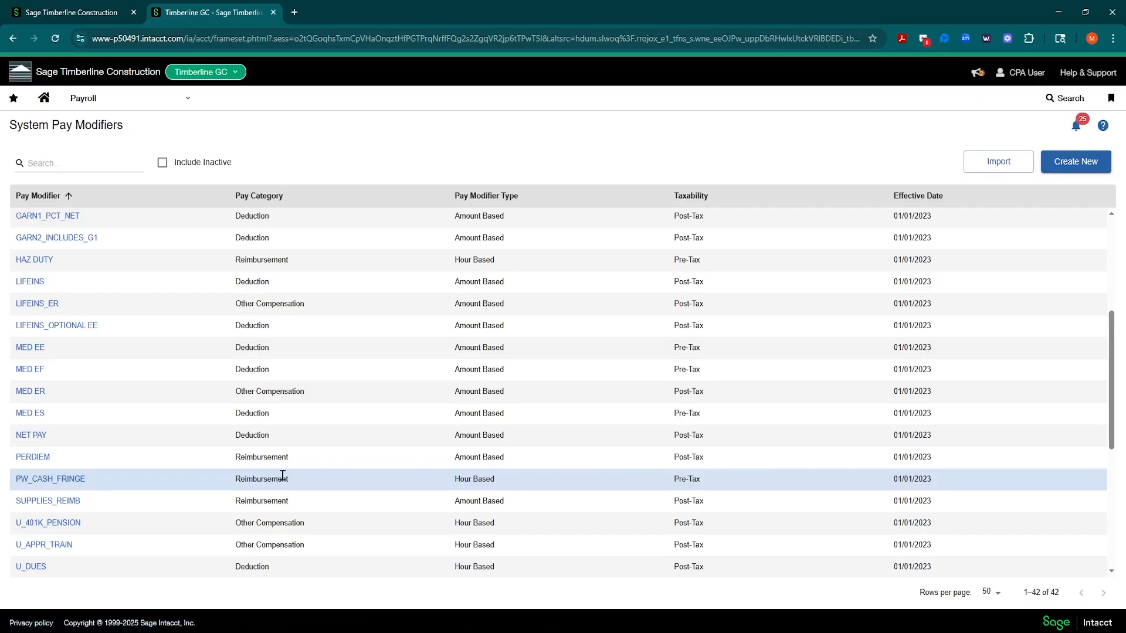
pyautogui.click(68, 479)
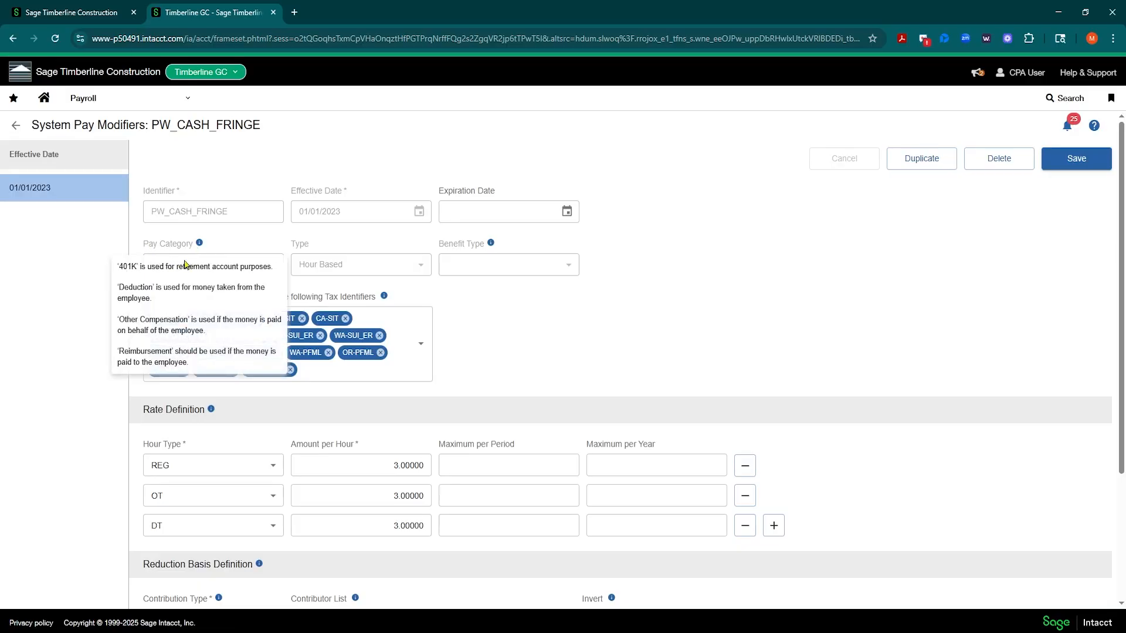
# - Examine the PW_CASH_FRINGE pay category, exempted tax identifiers, hourly rate definition and reduction basis definition
pyautogui.scroll(-3, 653, 291)
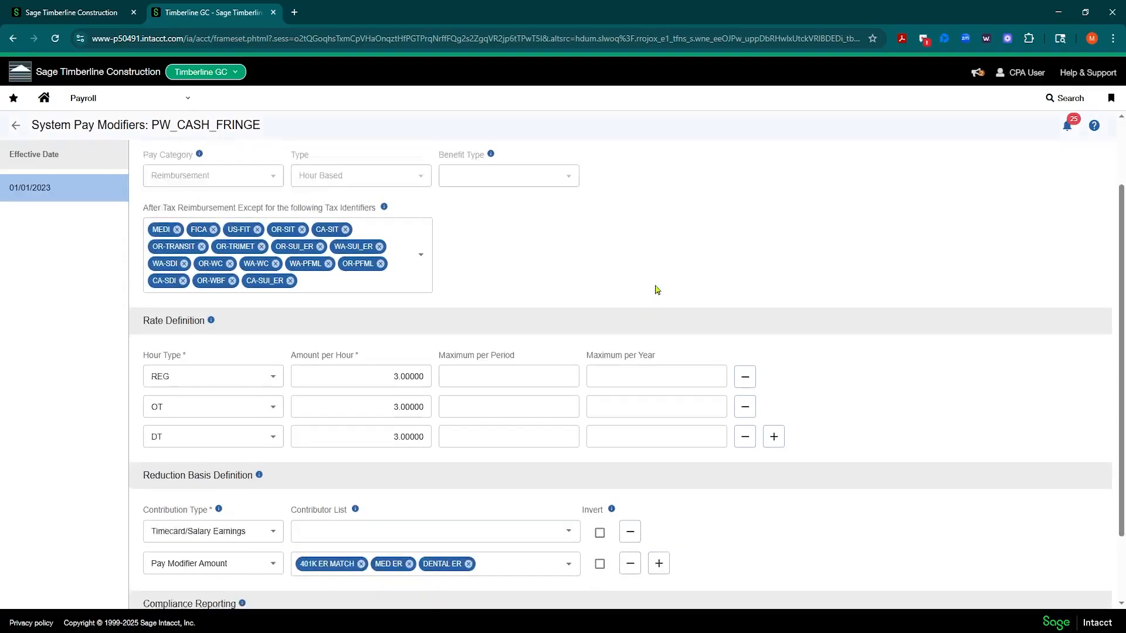
pyautogui.scroll(3, 265, 346)
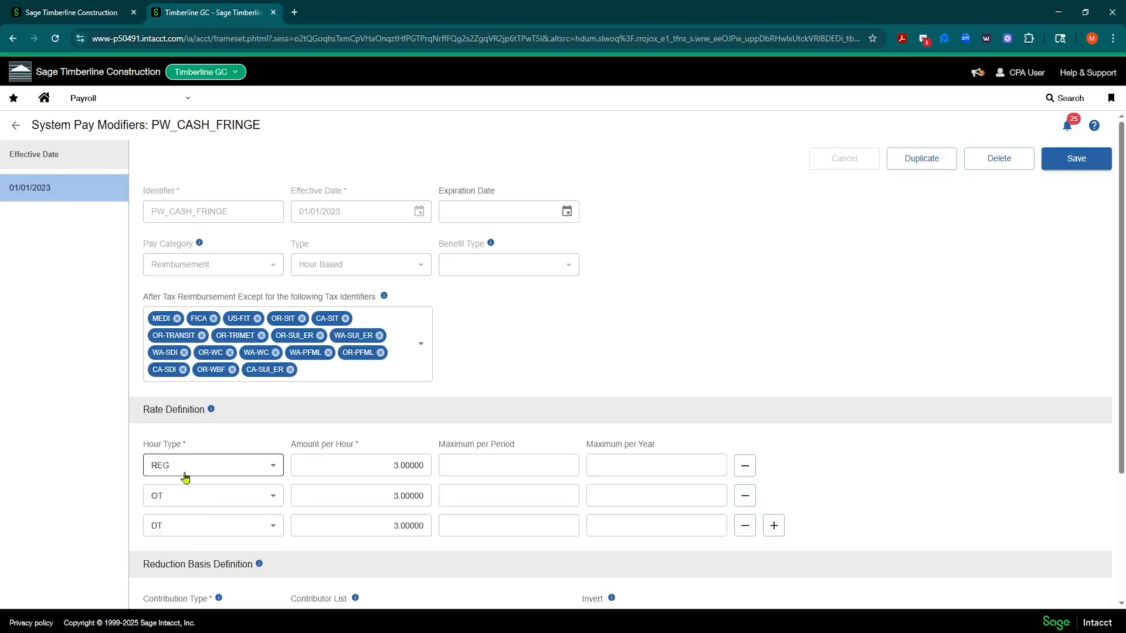
pyautogui.scroll(-1, 186, 474)
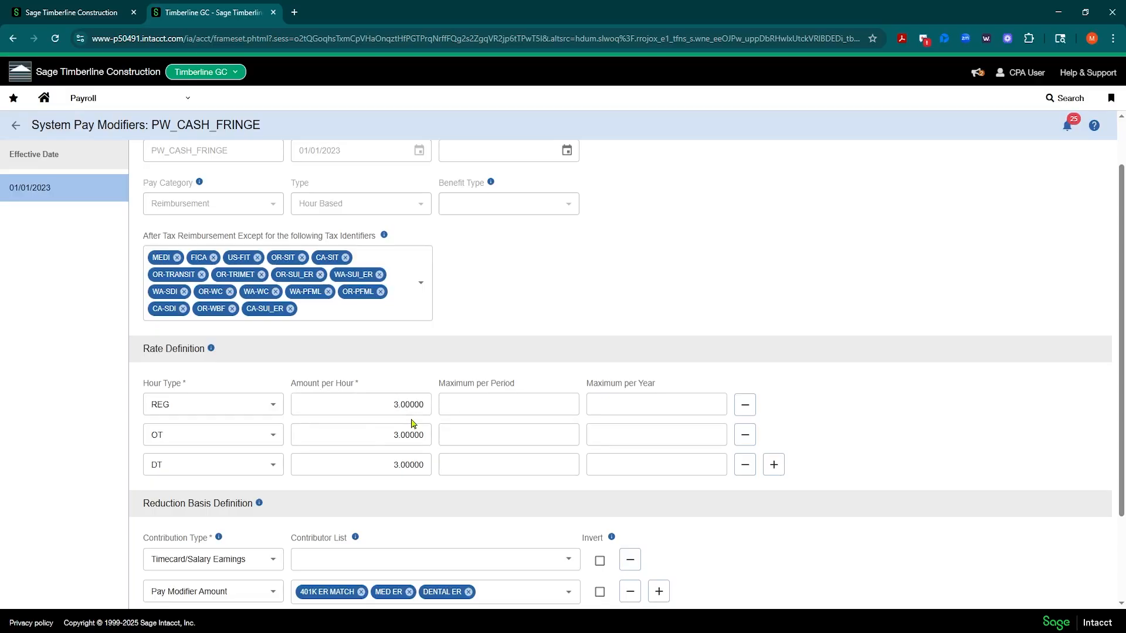
pyautogui.scroll(-1, 412, 422)
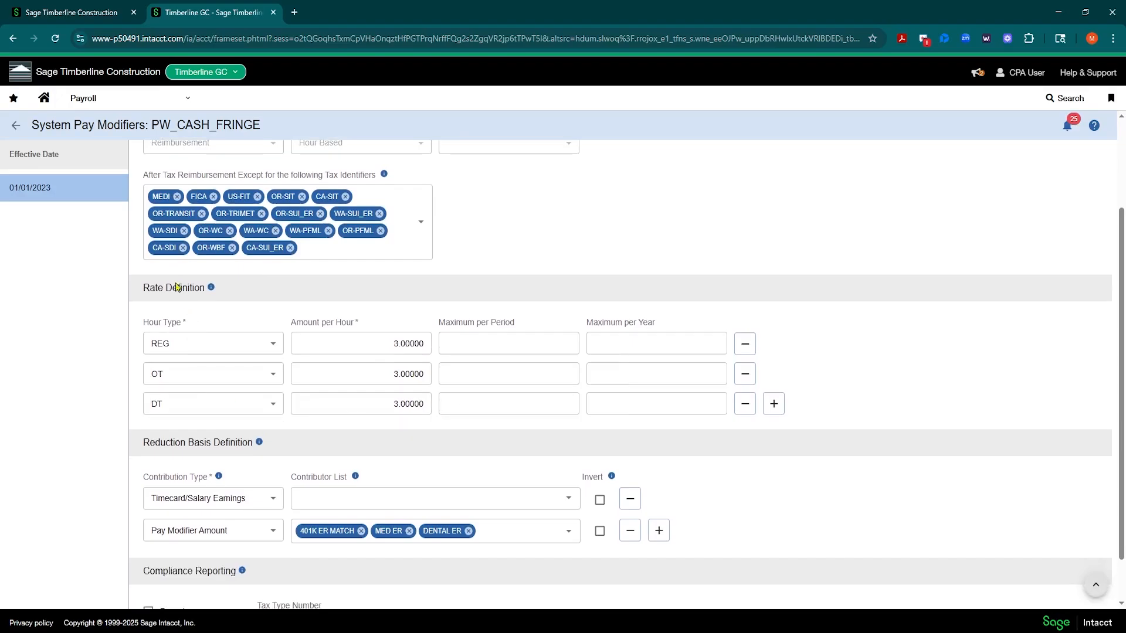
pyautogui.moveTo(144, 446); pyautogui.dragTo(249, 444)
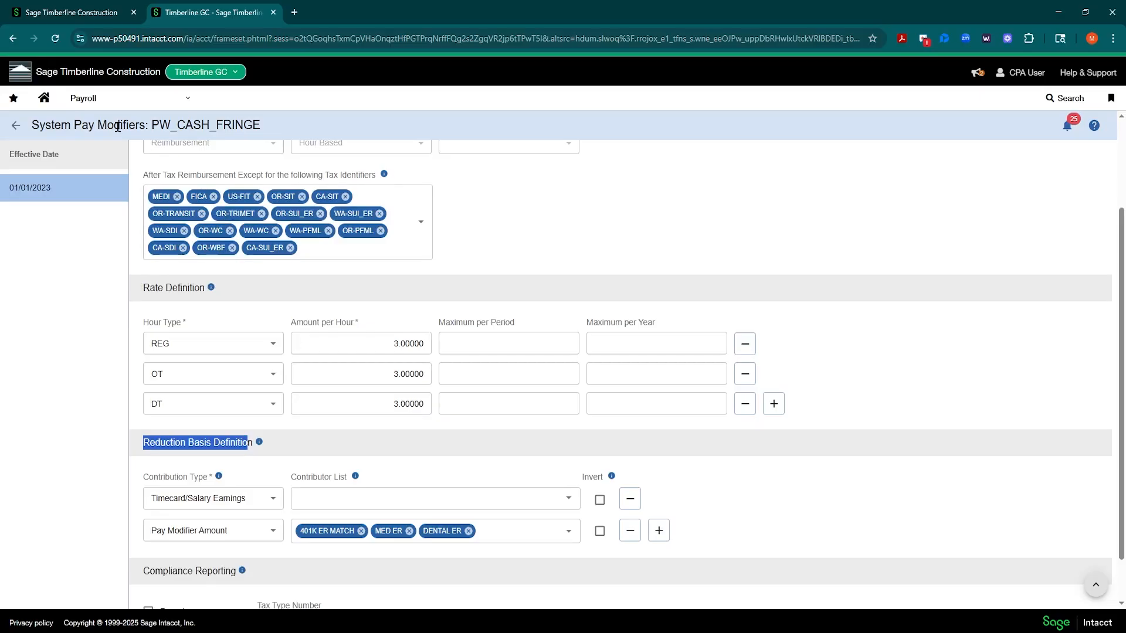
pyautogui.scroll(2, 281, 381)
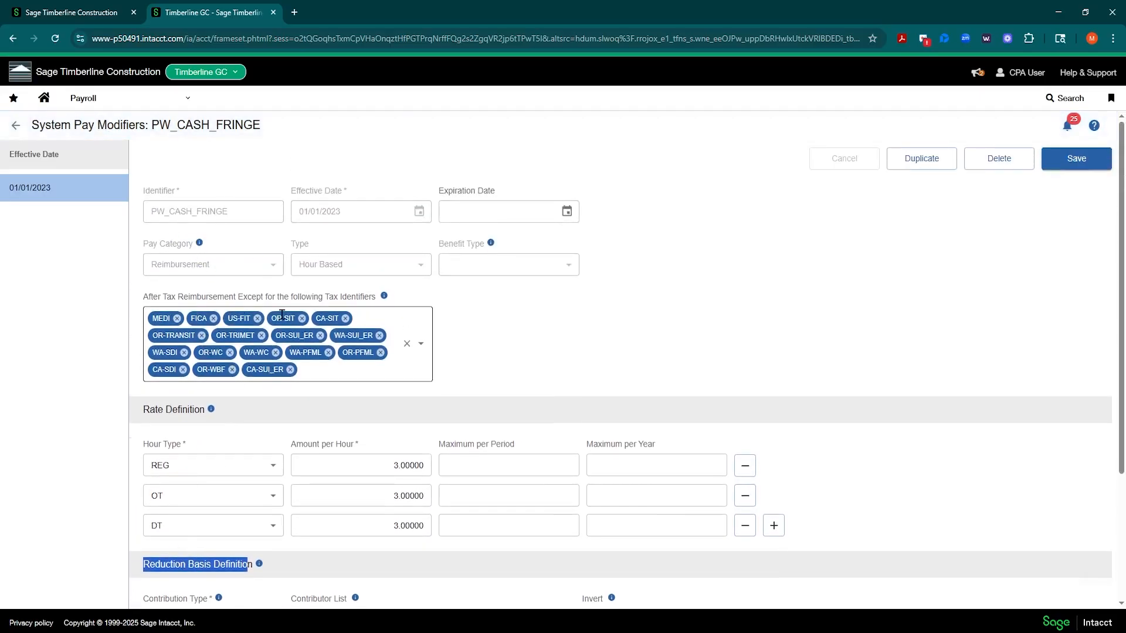
pyautogui.scroll(-3, 281, 265)
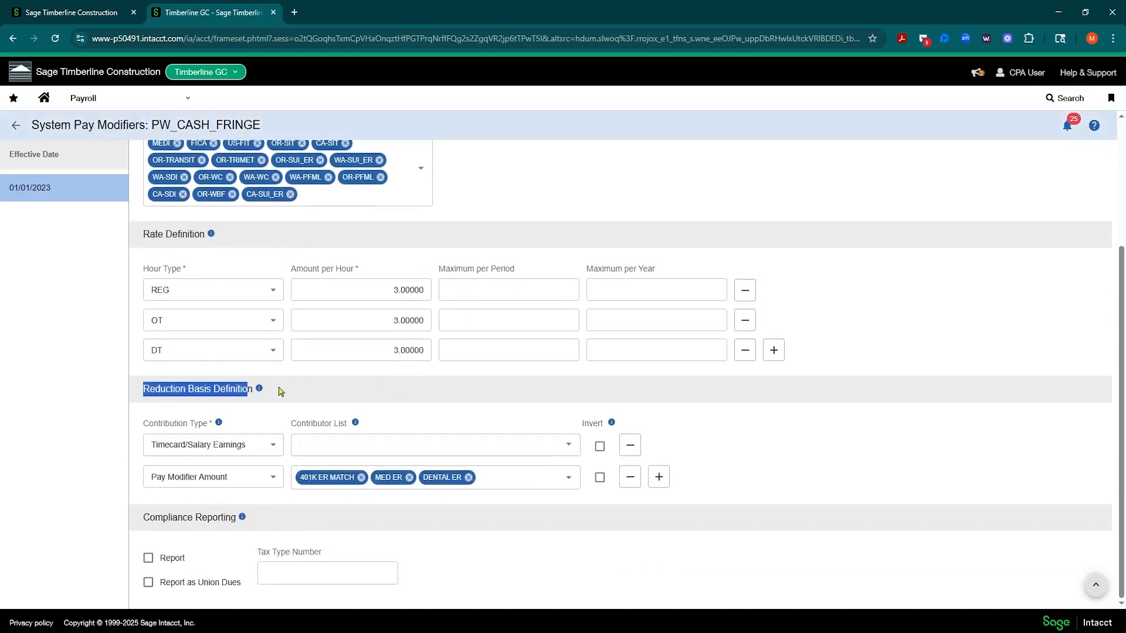
pyautogui.scroll(3, 516, 290)
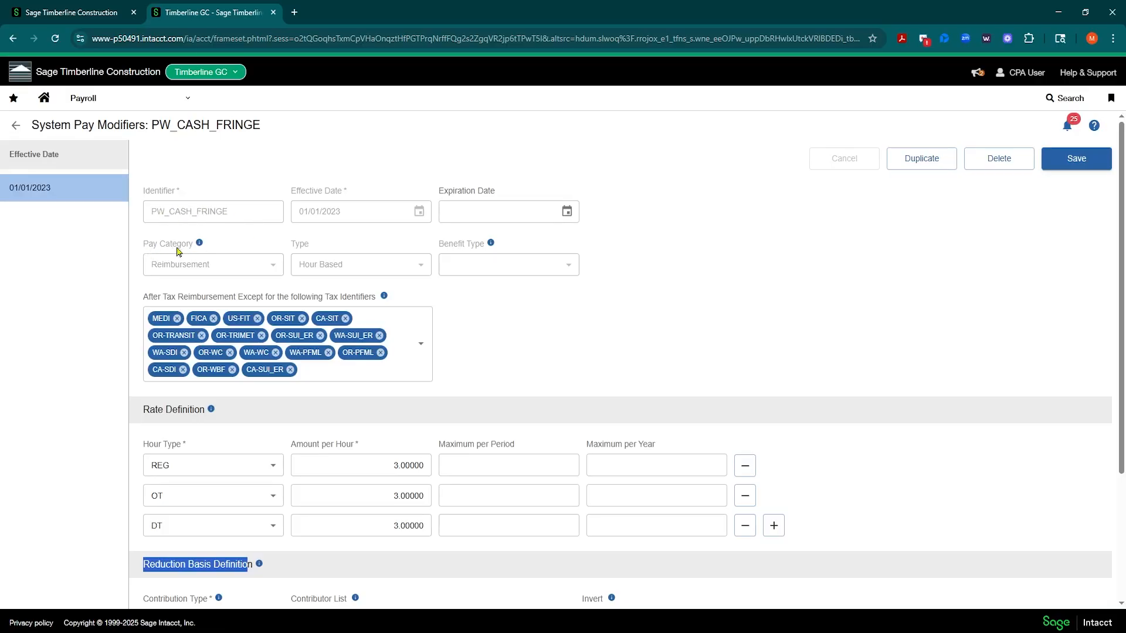
pyautogui.moveTo(199, 243)
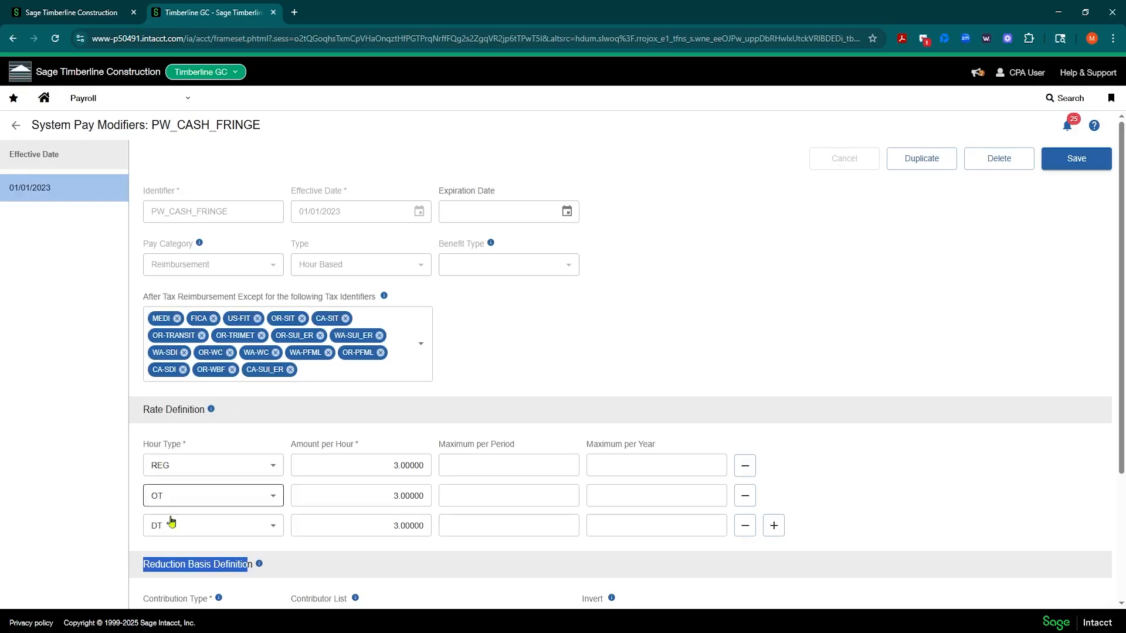
pyautogui.scroll(-2, 289, 463)
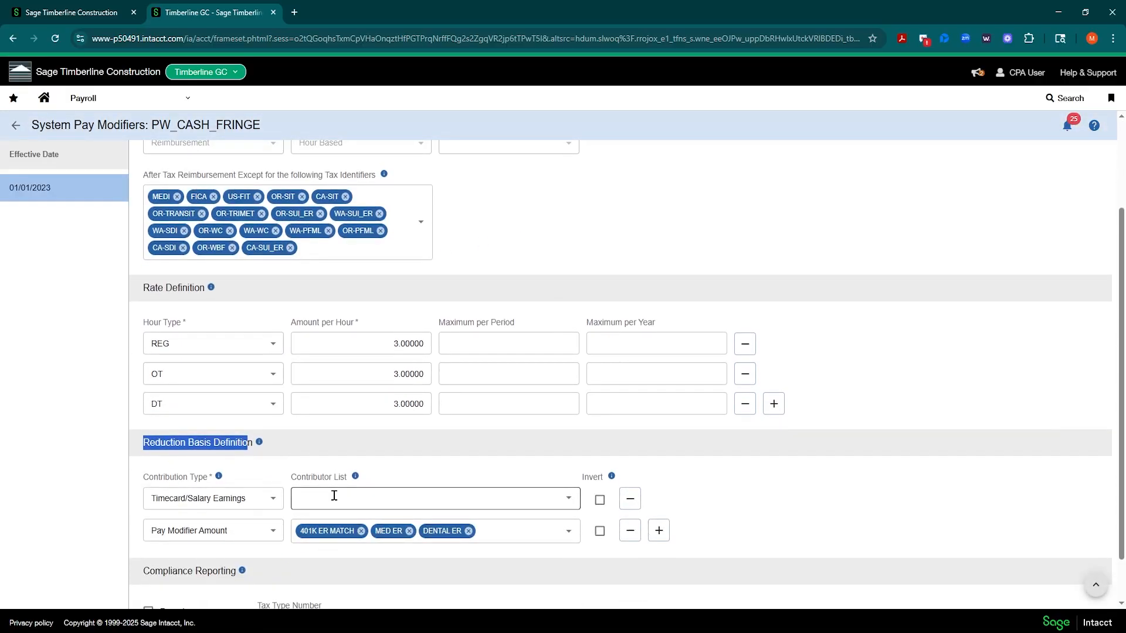
pyautogui.scroll(2, 372, 467)
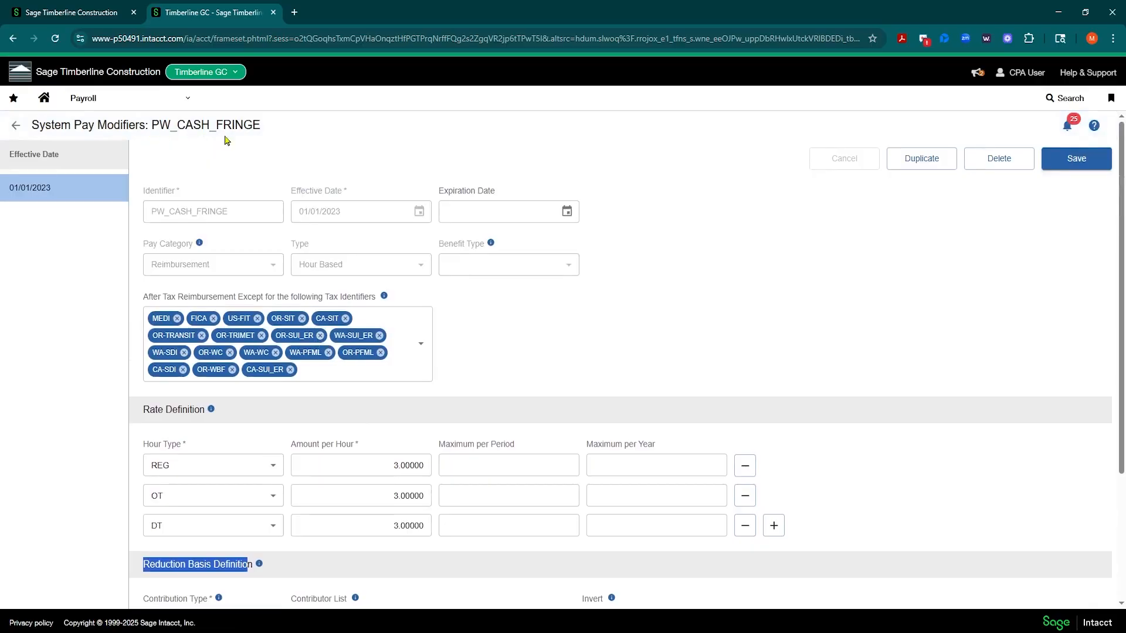
# - Return to the payroll compensation tables and open table 29-001
pyautogui.click(175, 101)
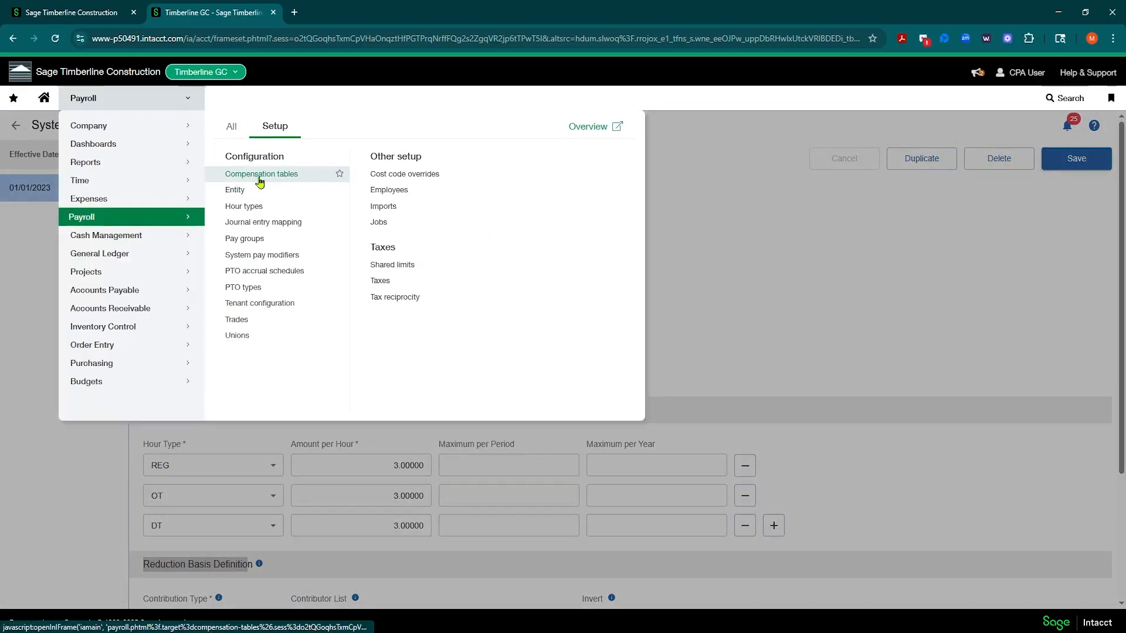
pyautogui.click(260, 177)
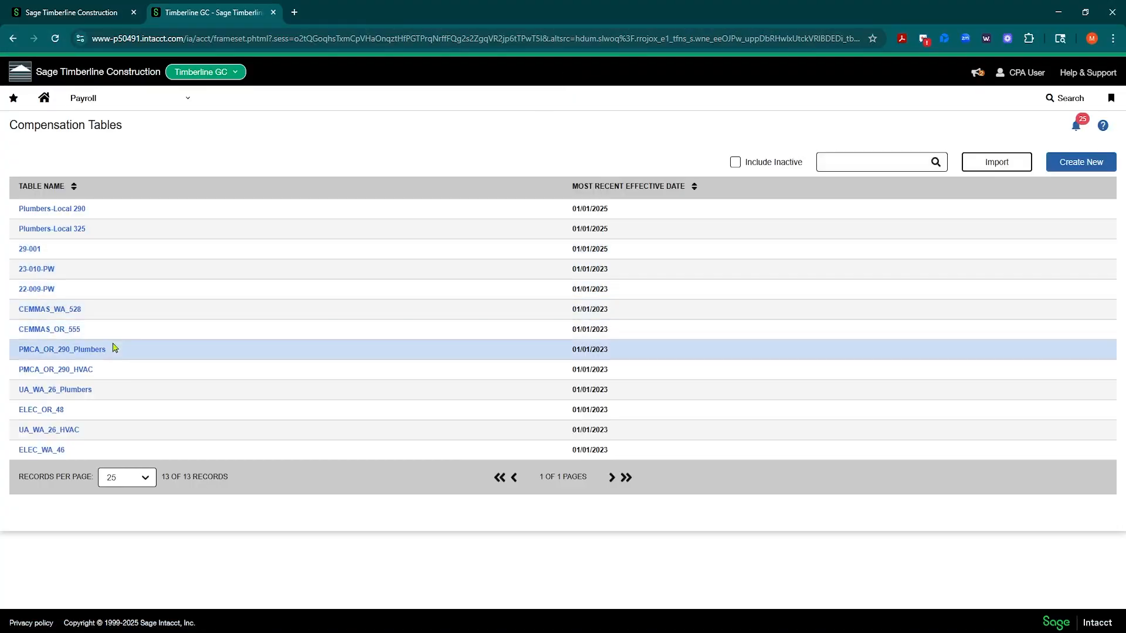
pyautogui.click(29, 252)
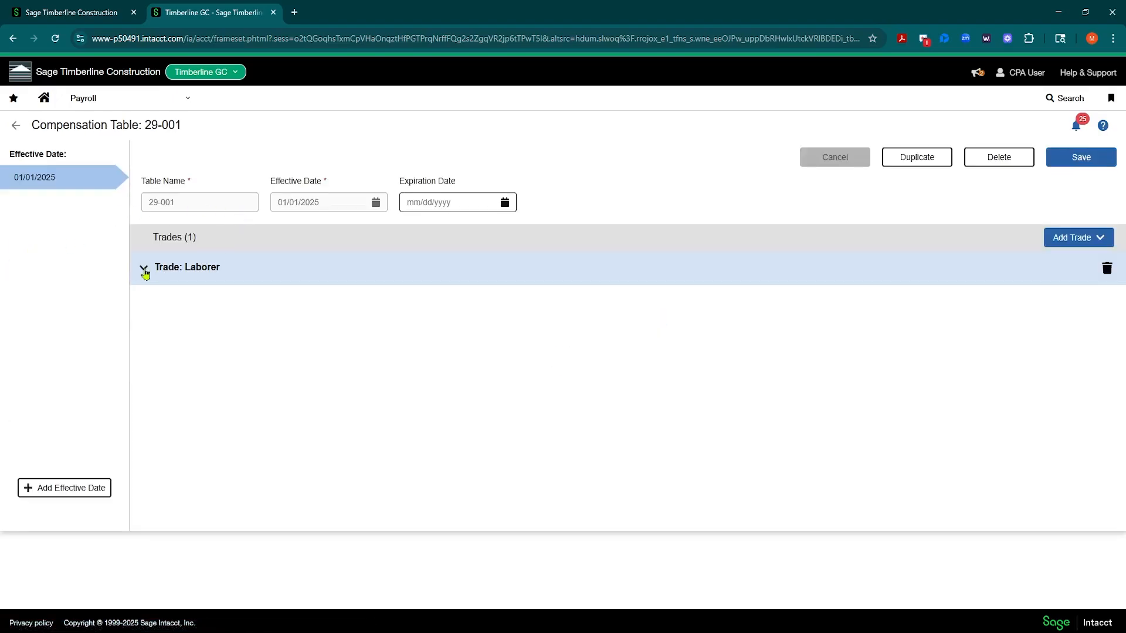
# - Add an hour-based PW_CASH_FRINGE fringe to Level 1 of the Laborer trade and enable its Cash Fringe option
pyautogui.click(144, 271)
pyautogui.click(182, 400)
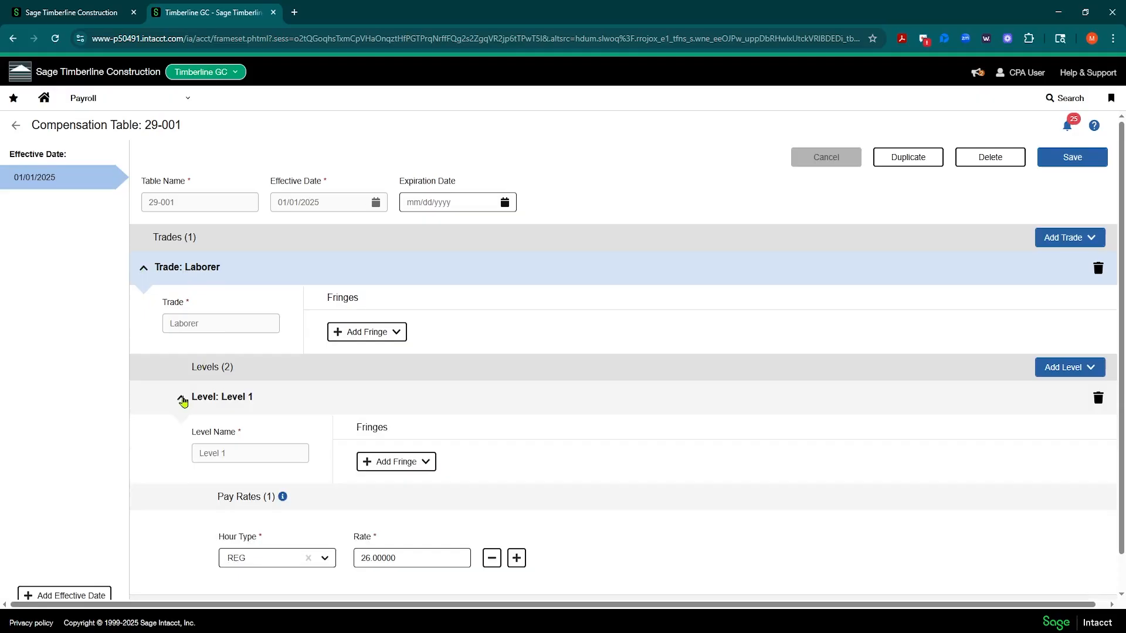
pyautogui.click(408, 560)
pyautogui.click(429, 468)
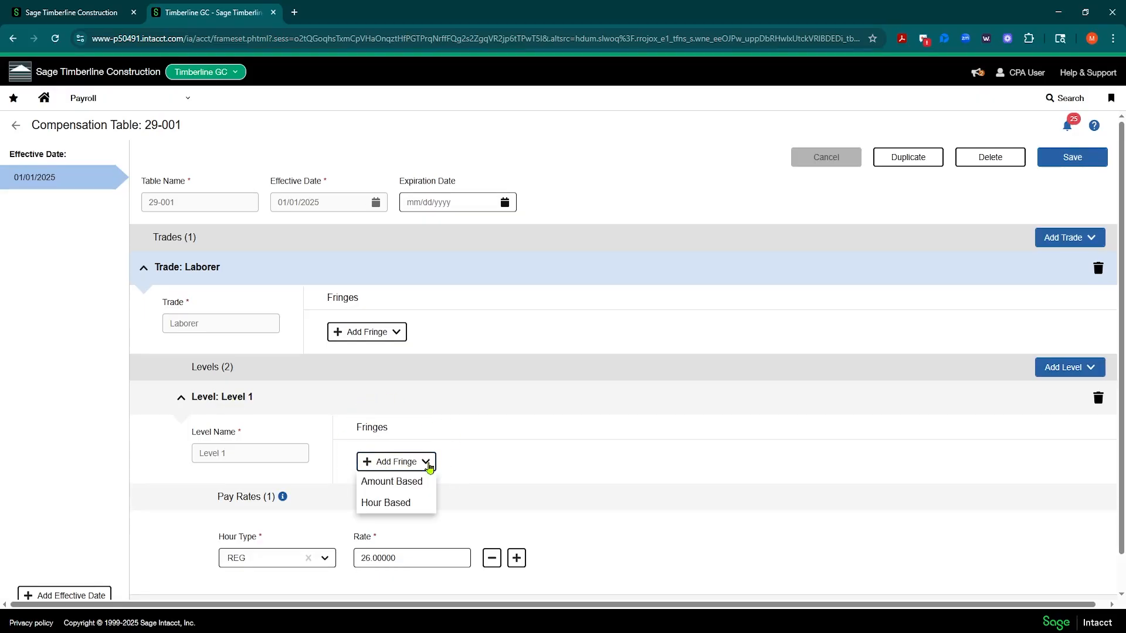
pyautogui.click(373, 503)
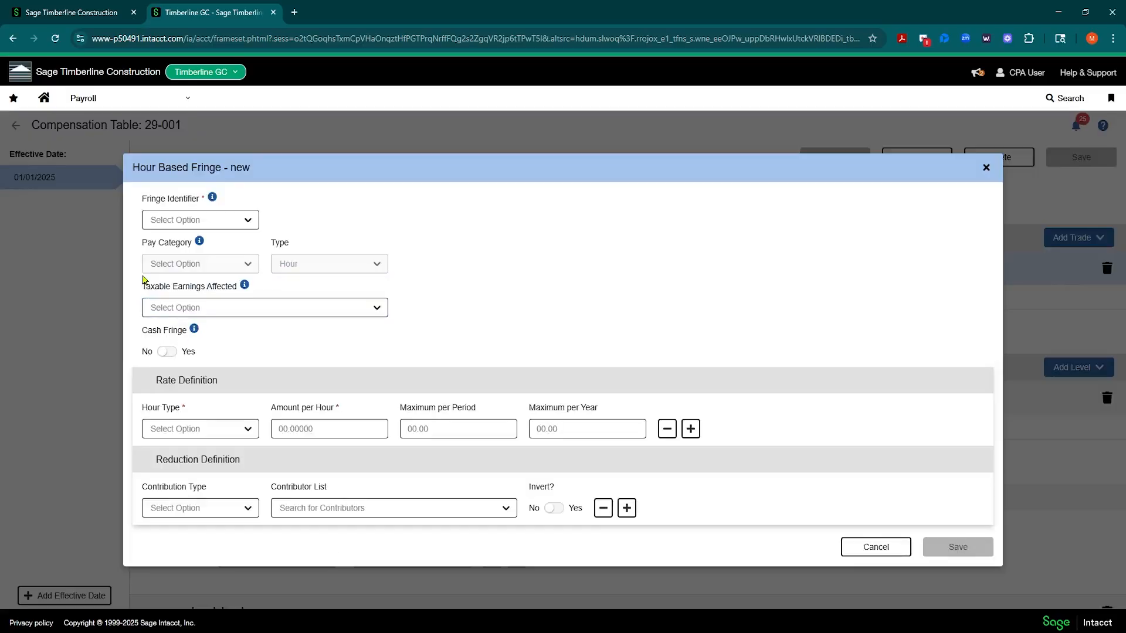
pyautogui.click(250, 218)
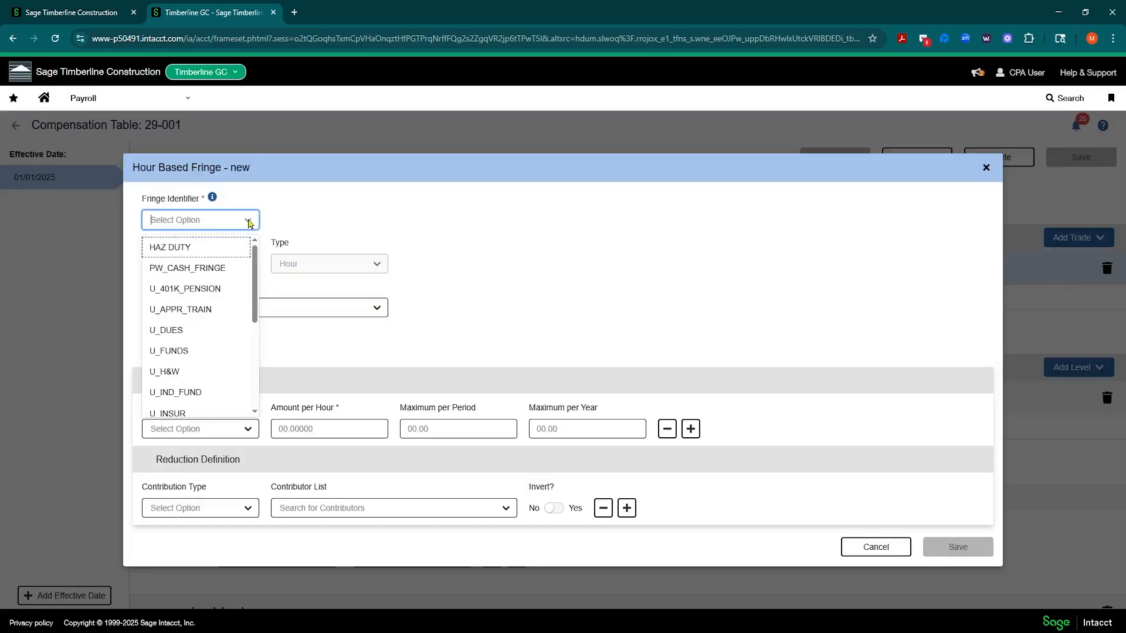
pyautogui.click(181, 269)
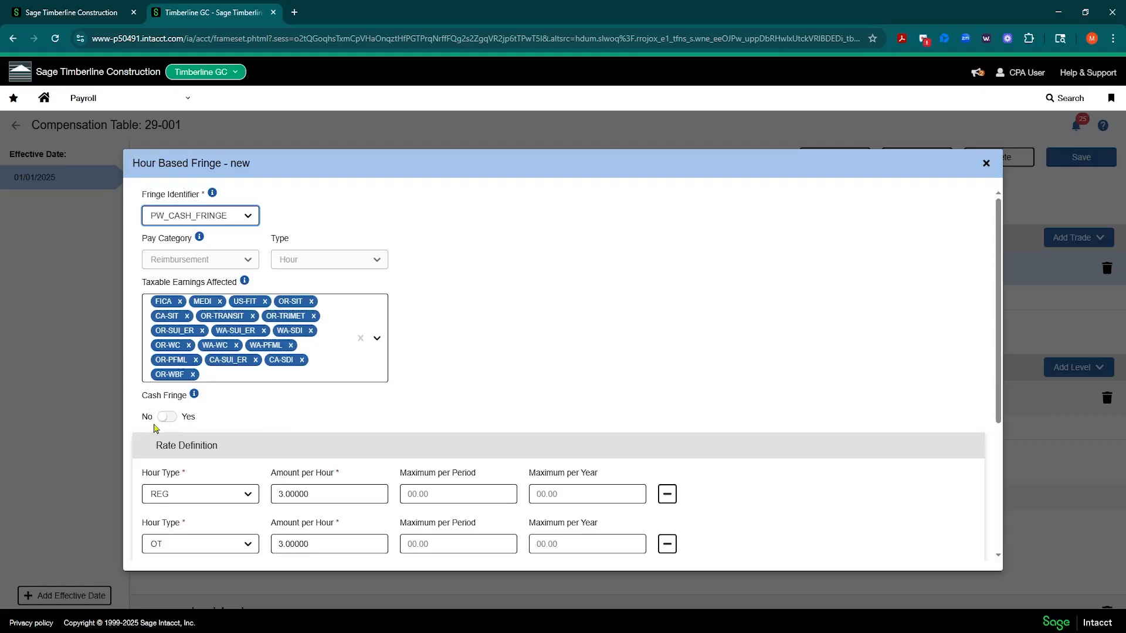
pyautogui.click(170, 418)
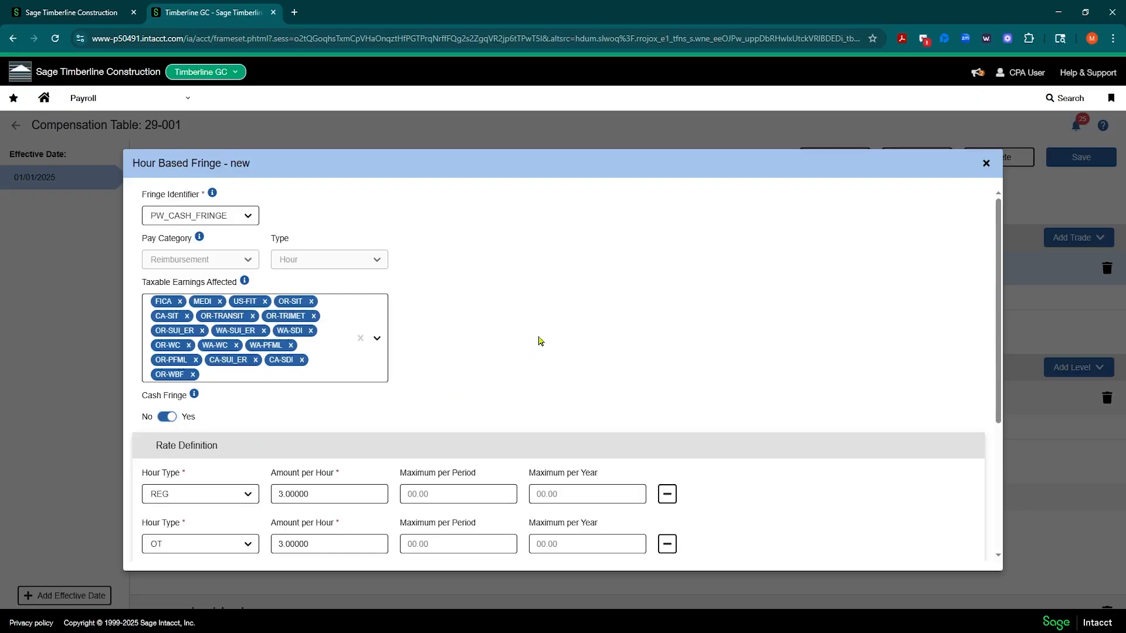
# - Set the fringe's amount per hour to 15 for the REG, OT and DT hour types
pyautogui.scroll(-1, 541, 341)
pyautogui.scroll(-3, 541, 341)
pyautogui.moveTo(306, 432); pyautogui.dragTo(246, 434)
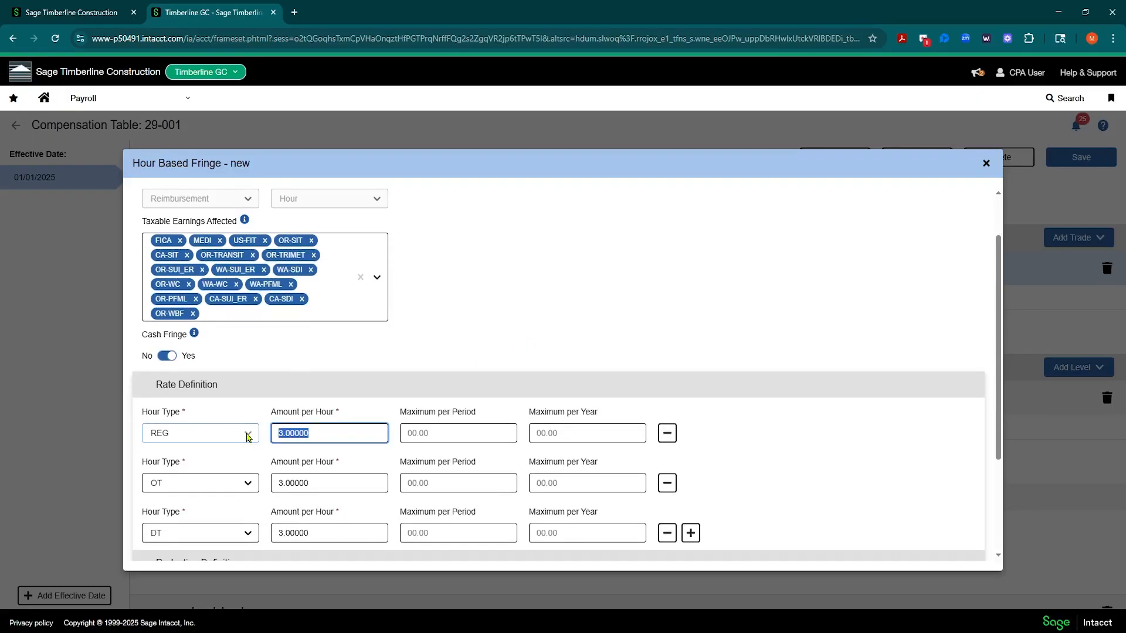
pyautogui.write('15')
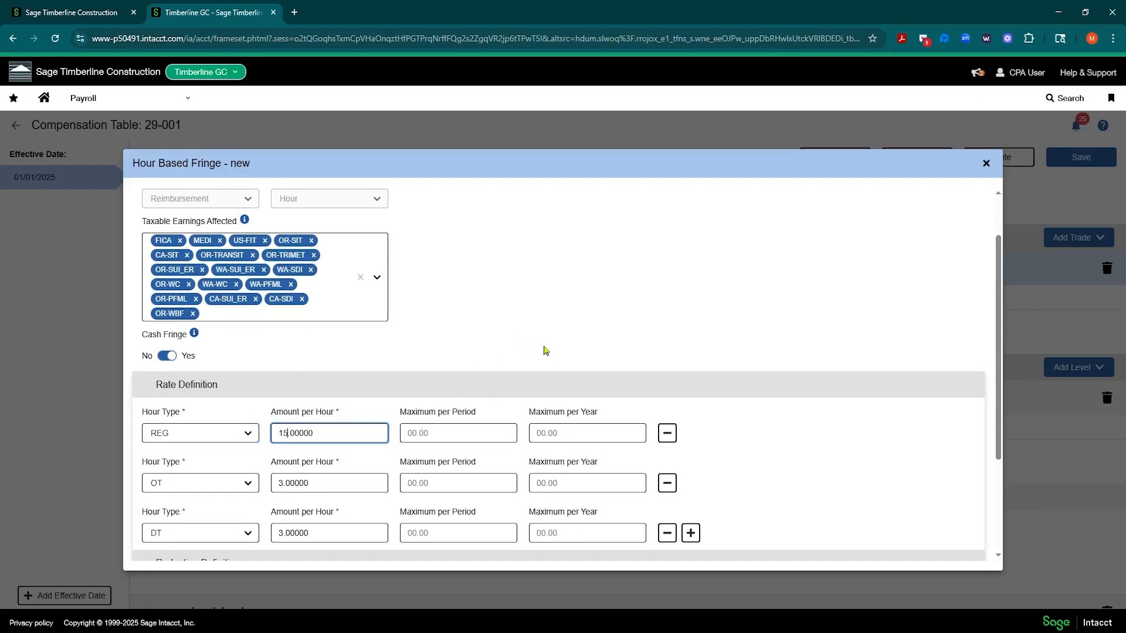
pyautogui.moveTo(363, 482); pyautogui.dragTo(242, 487)
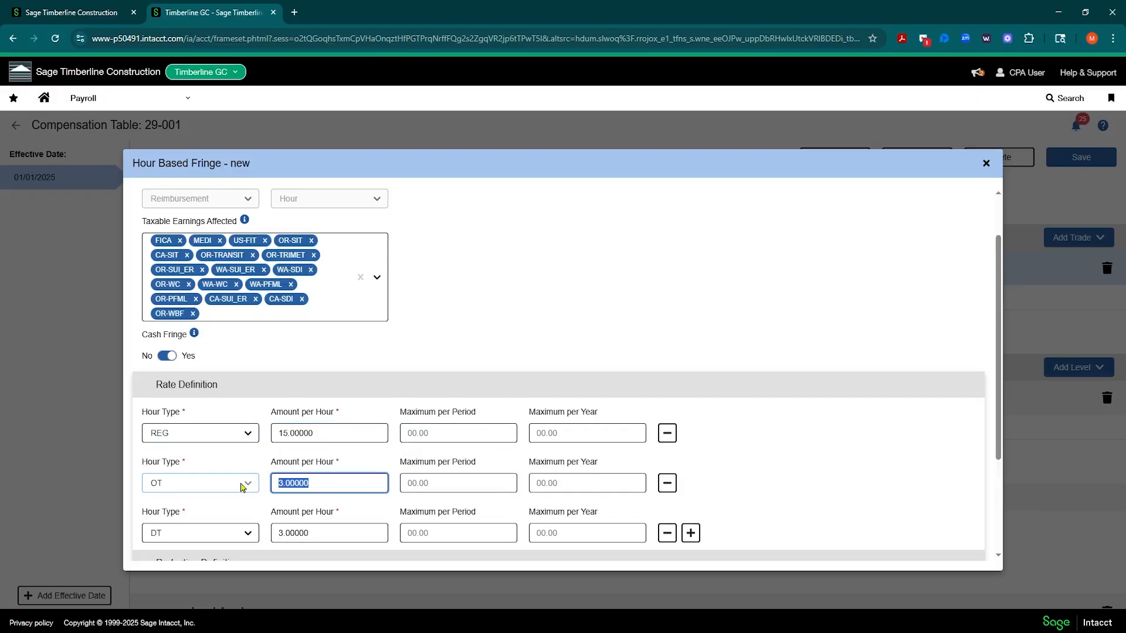
pyautogui.write('15')
pyautogui.moveTo(311, 532); pyautogui.dragTo(250, 534)
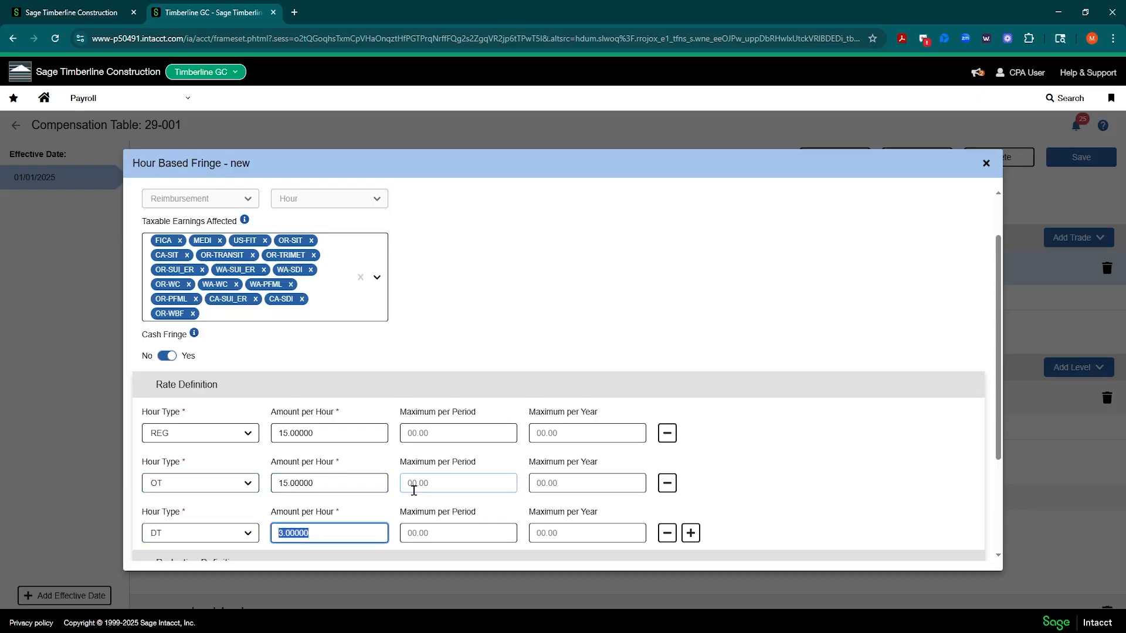
pyautogui.write('15')
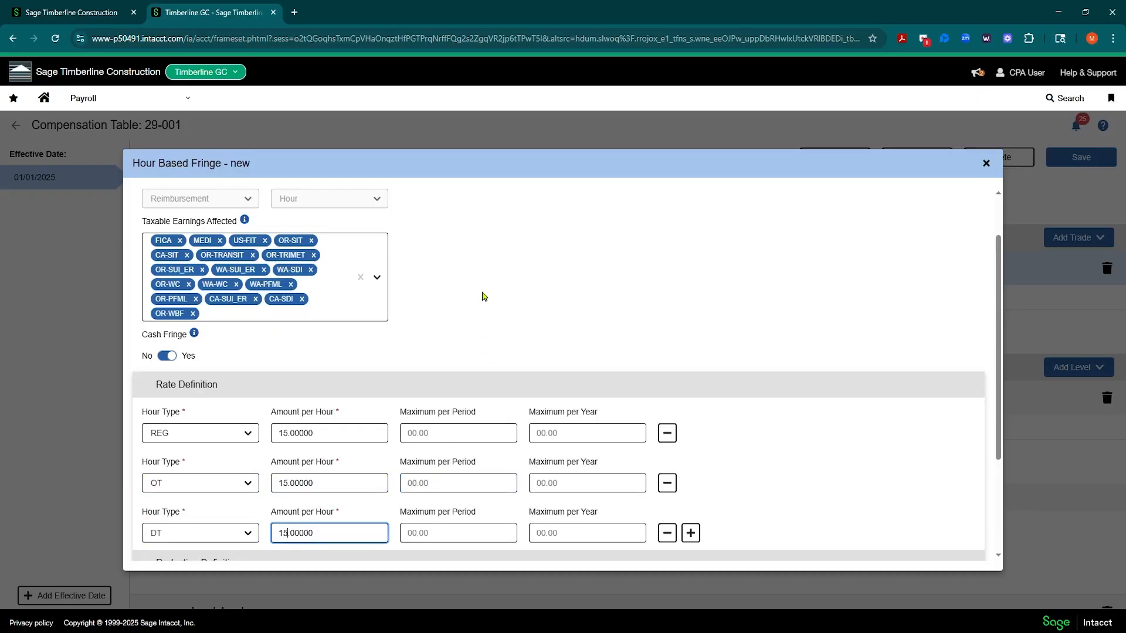
pyautogui.click(479, 294)
# - Check the fringe's reduction definition and taxable earnings, and save the fringe to Level 1
pyautogui.scroll(-2, 480, 287)
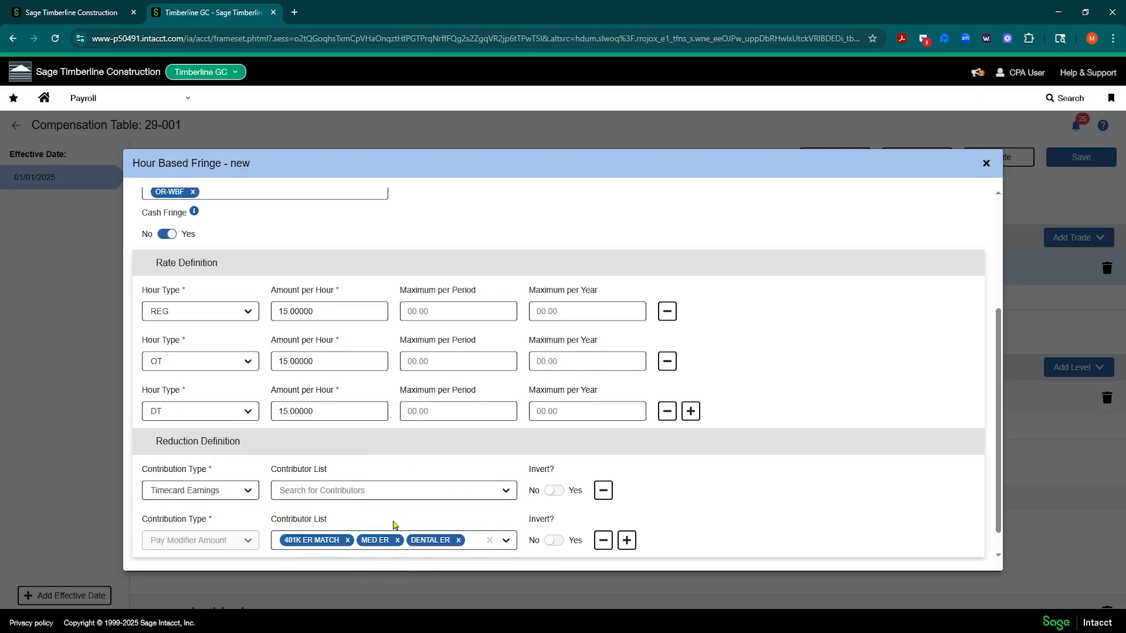
pyautogui.scroll(2, 446, 293)
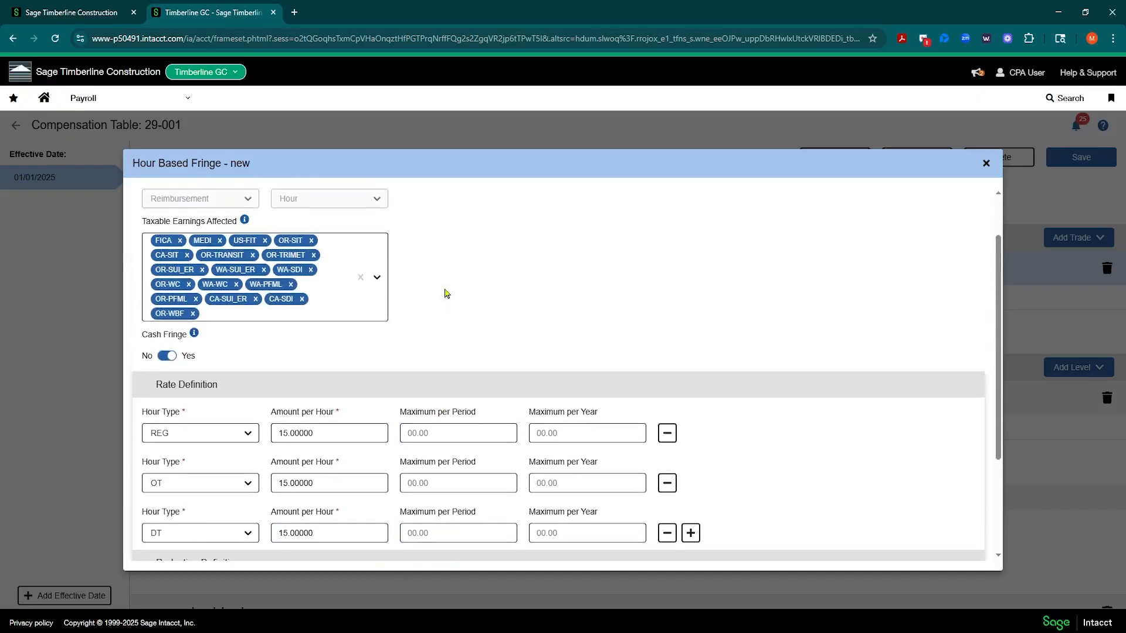
pyautogui.scroll(1, 445, 293)
pyautogui.scroll(-4, 616, 356)
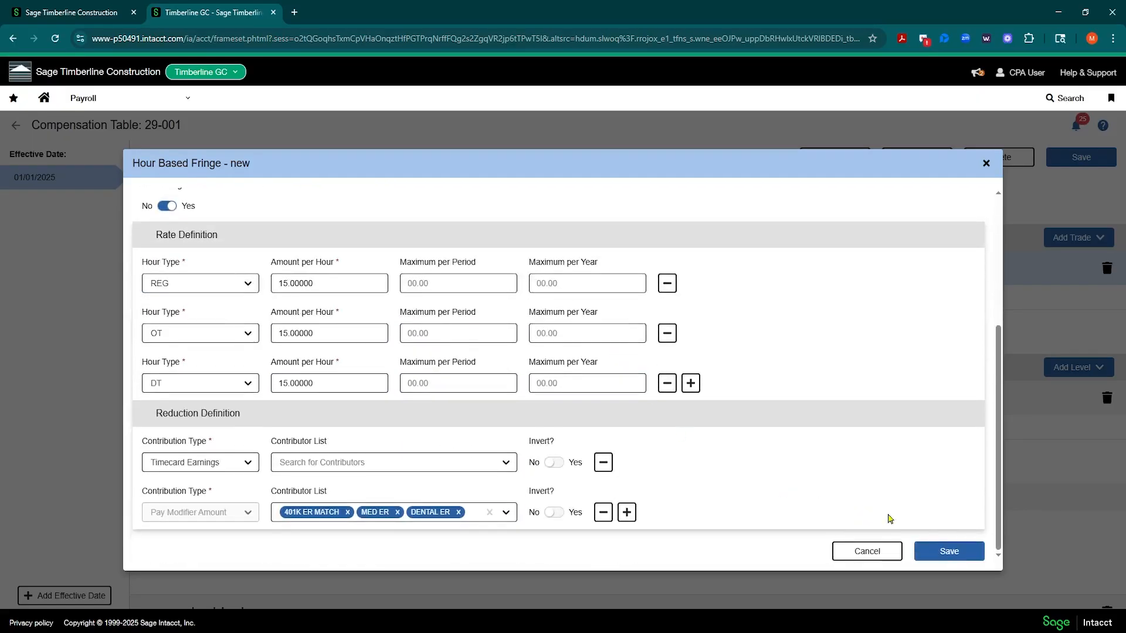
pyautogui.click(939, 551)
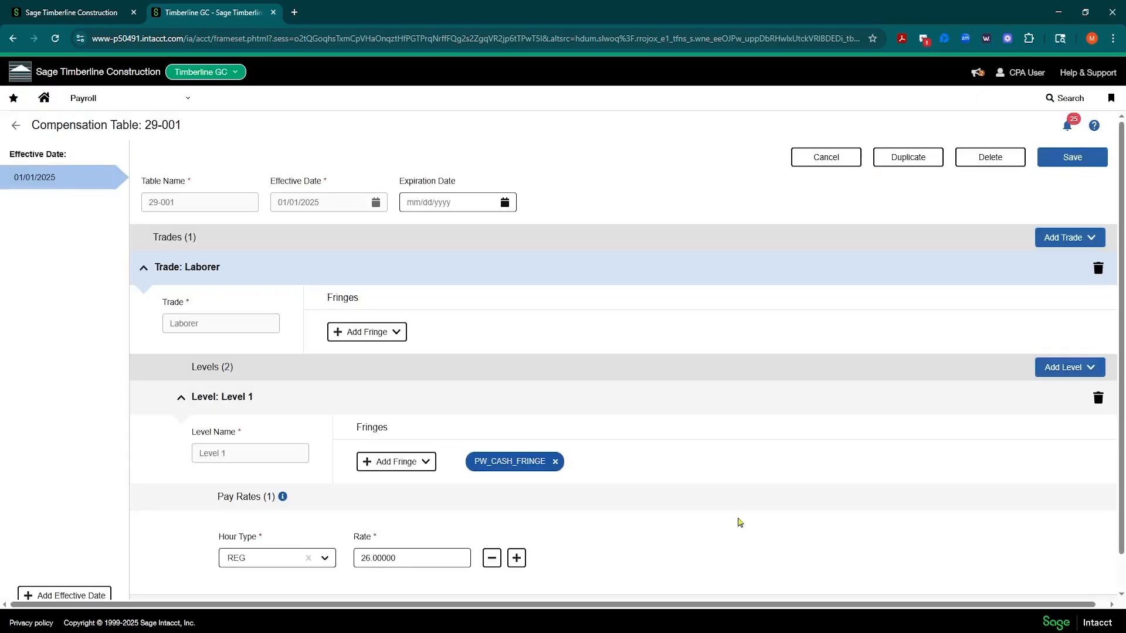
# - Review the Level 1 pay rate and the cash fringe setting and hourly amounts of its PW_CASH_FRINGE entry
pyautogui.click(410, 559)
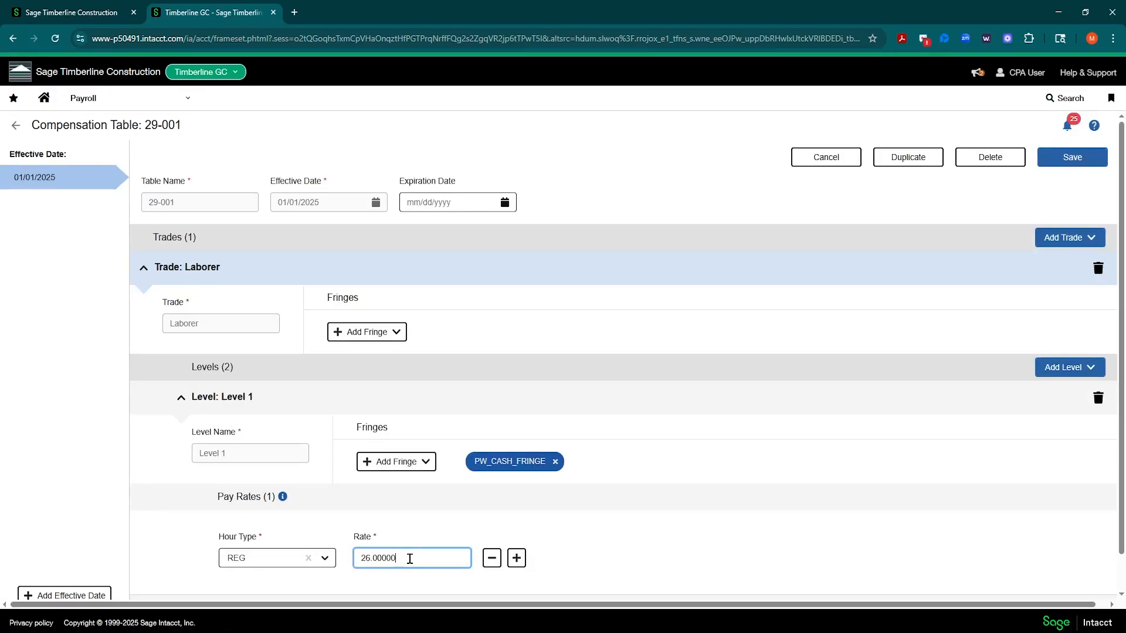
pyautogui.click(499, 465)
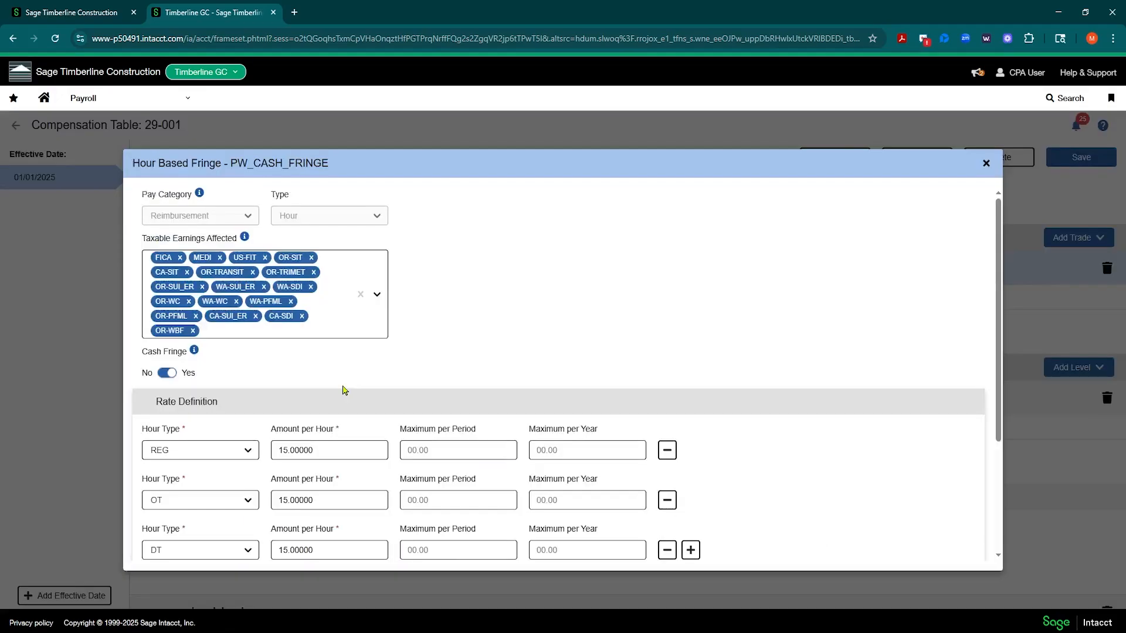
pyautogui.click(329, 443)
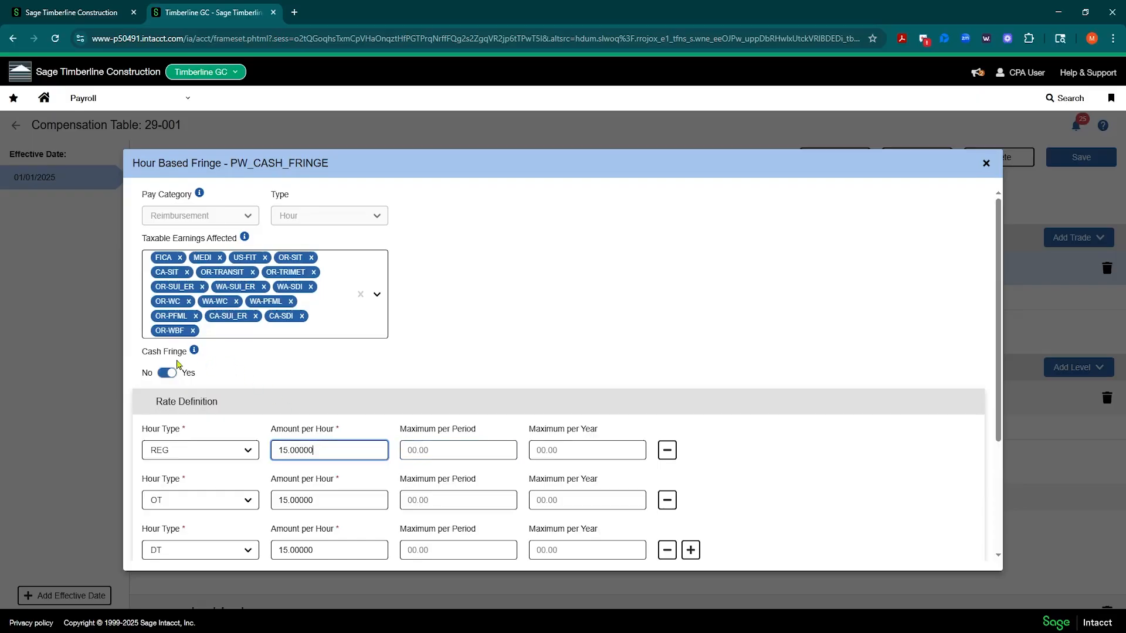
pyautogui.click(985, 164)
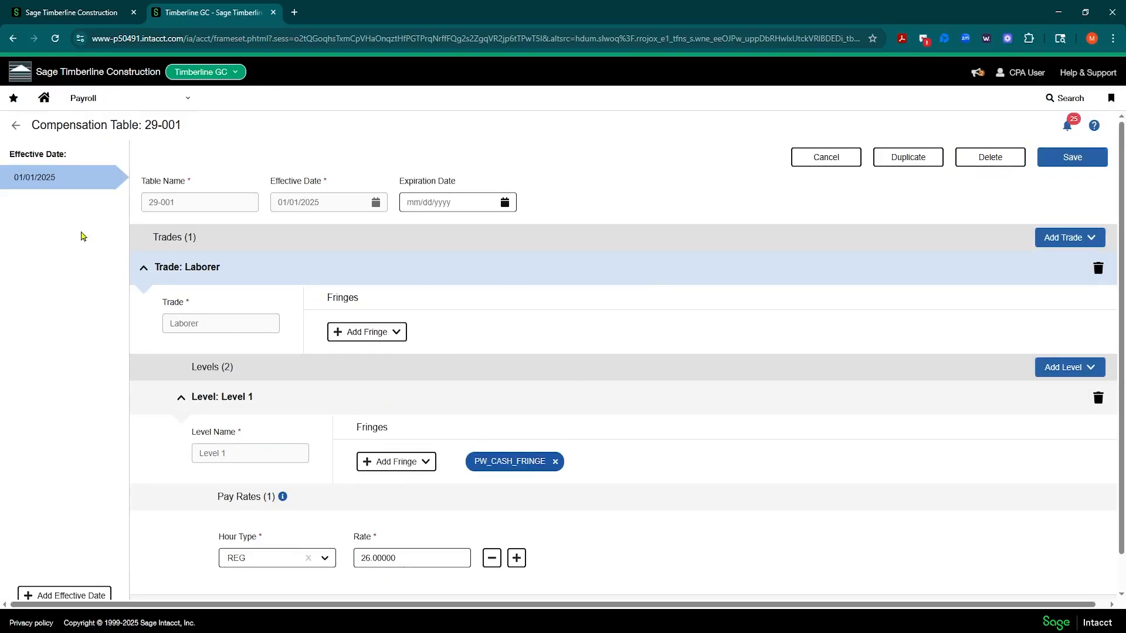
# - Review the Landscape level's fringe and pay rate settings, and collapse the Laborer trade
pyautogui.scroll(-1, 283, 471)
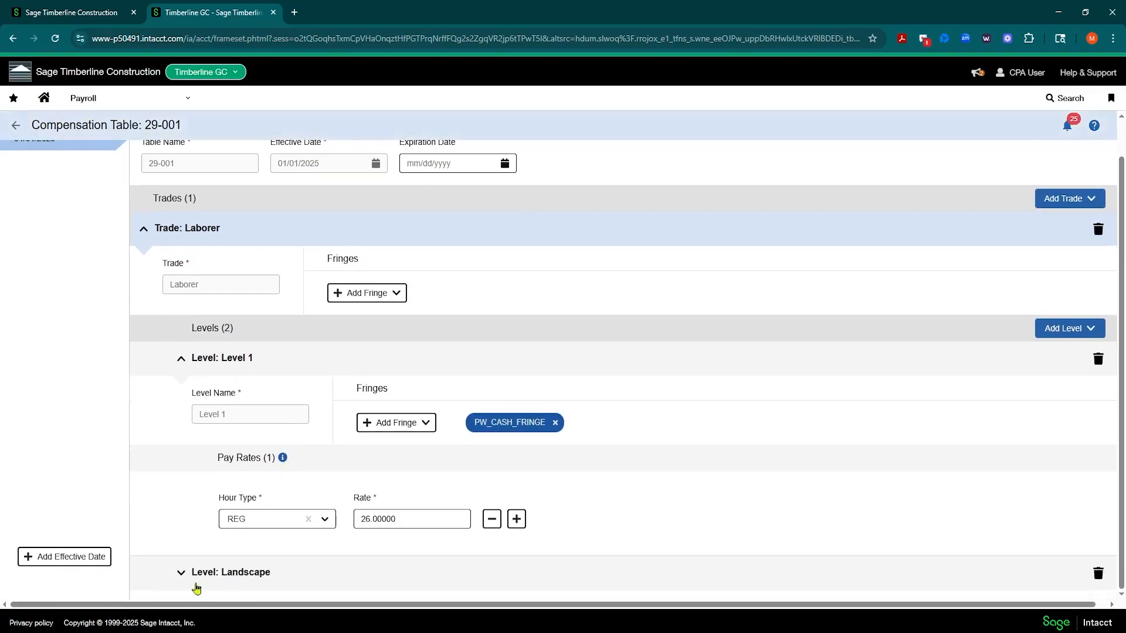
pyautogui.click(180, 572)
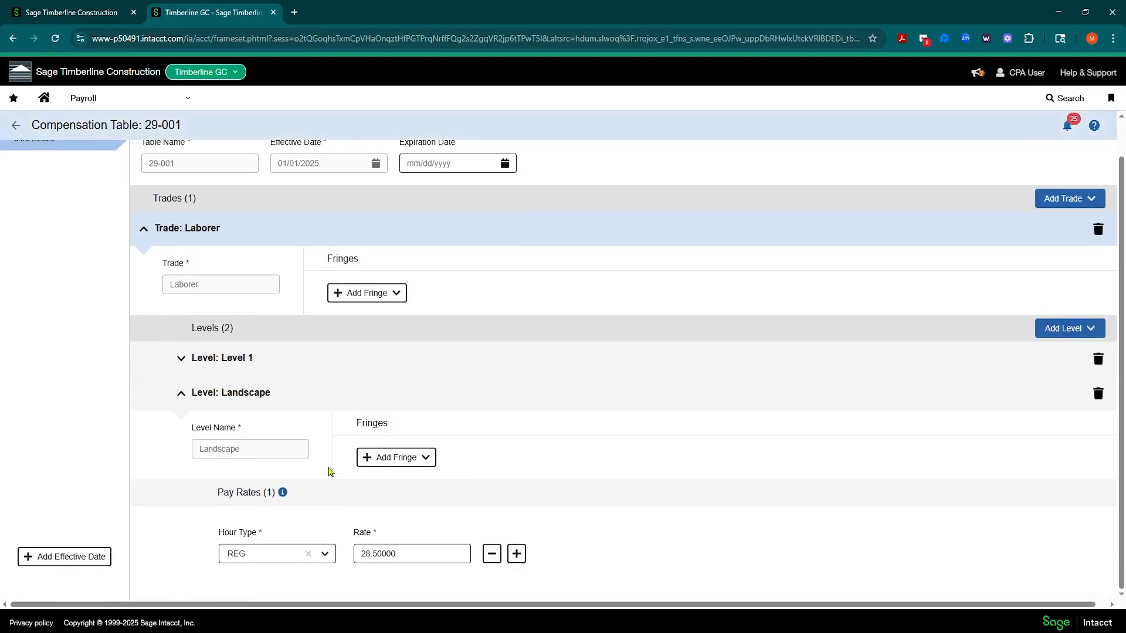
pyautogui.click(144, 230)
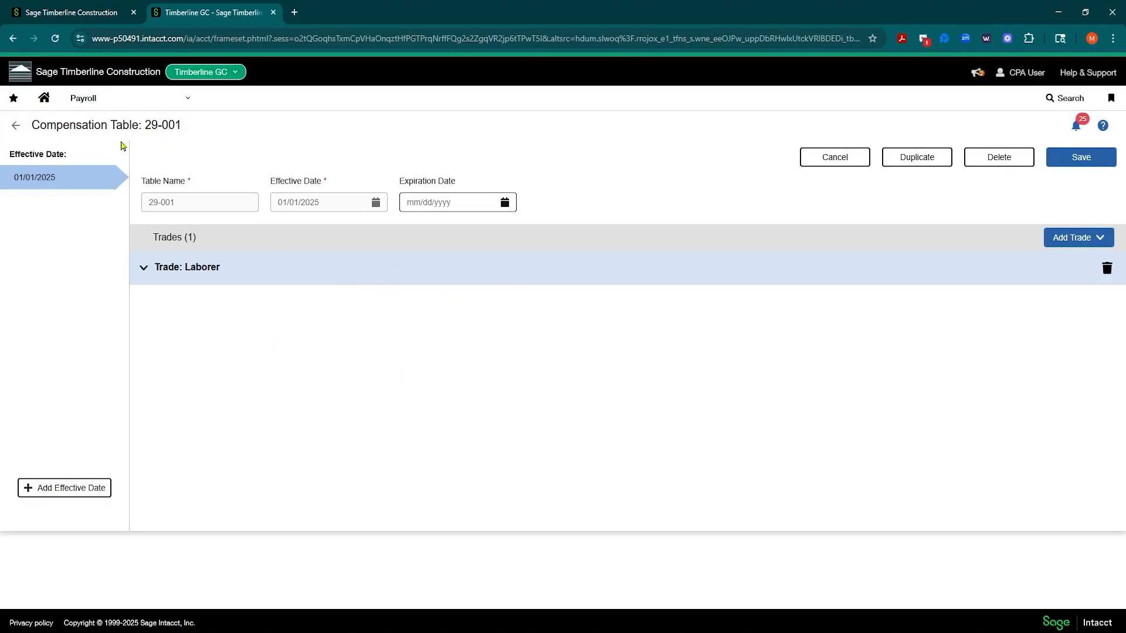
# - Go to the payroll jobs setup and start a new job record for The DeLux Hotel (25-685)
pyautogui.click(184, 99)
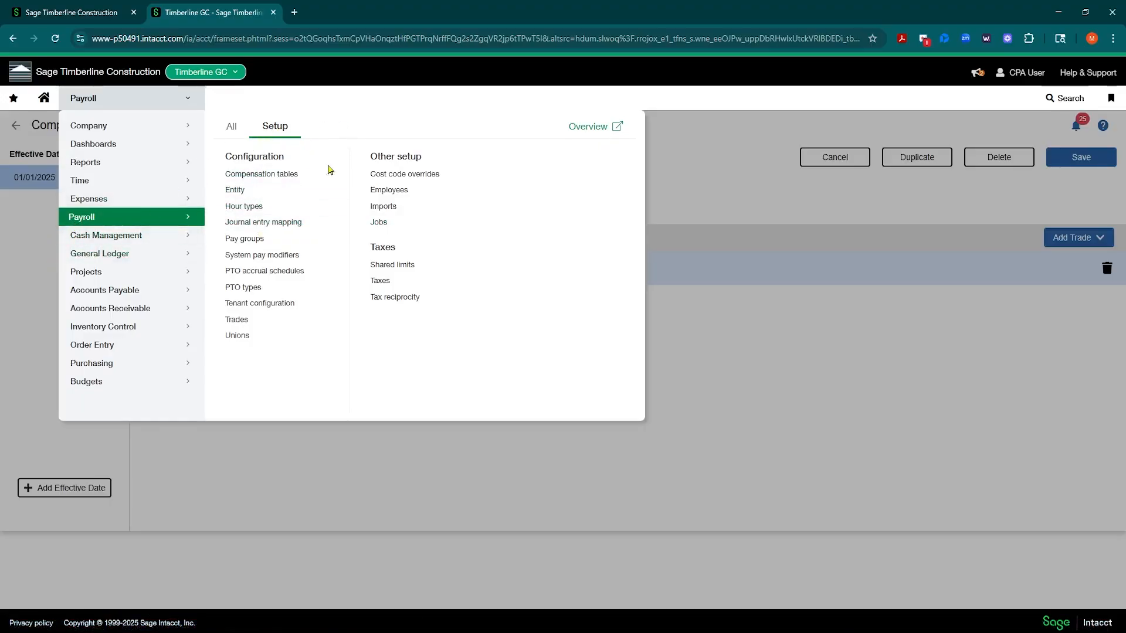
pyautogui.click(378, 222)
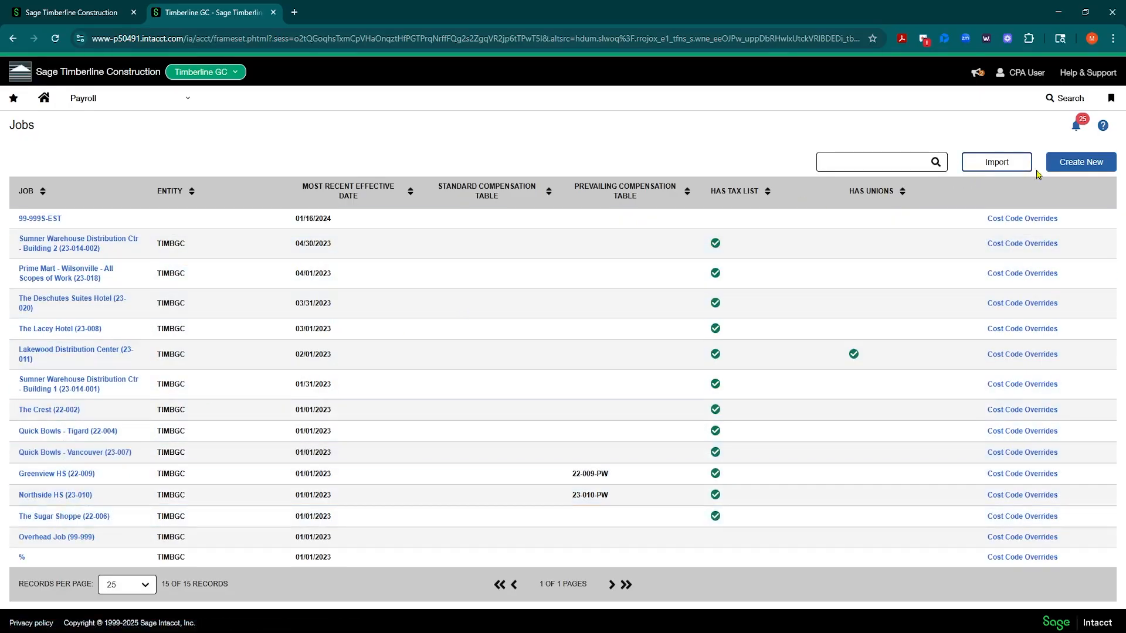
pyautogui.click(1055, 166)
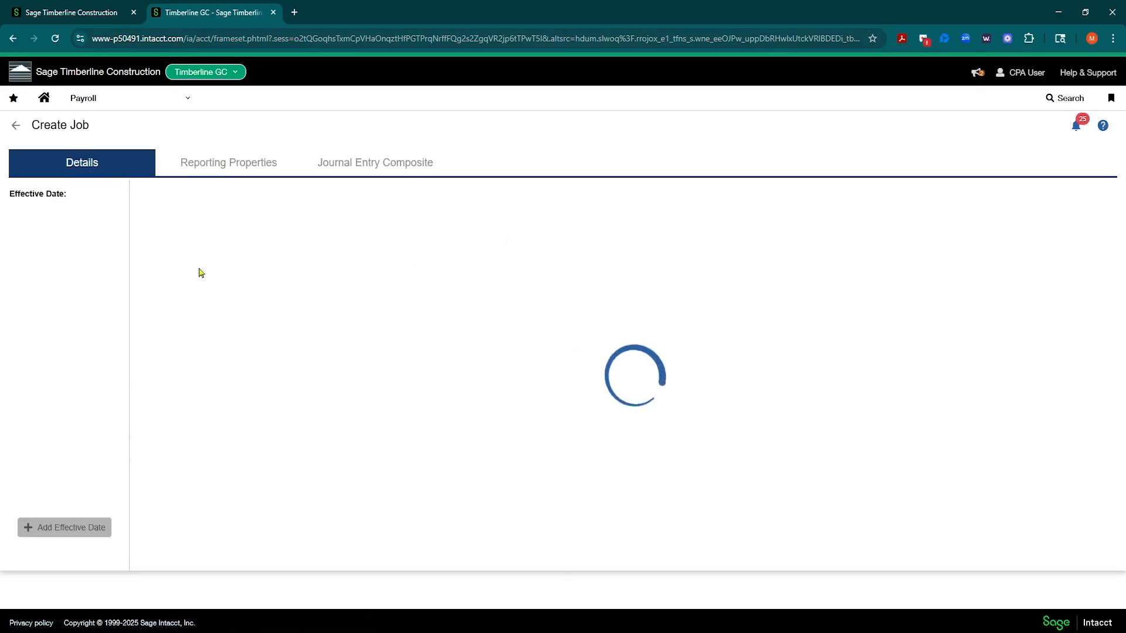
pyautogui.click(306, 242)
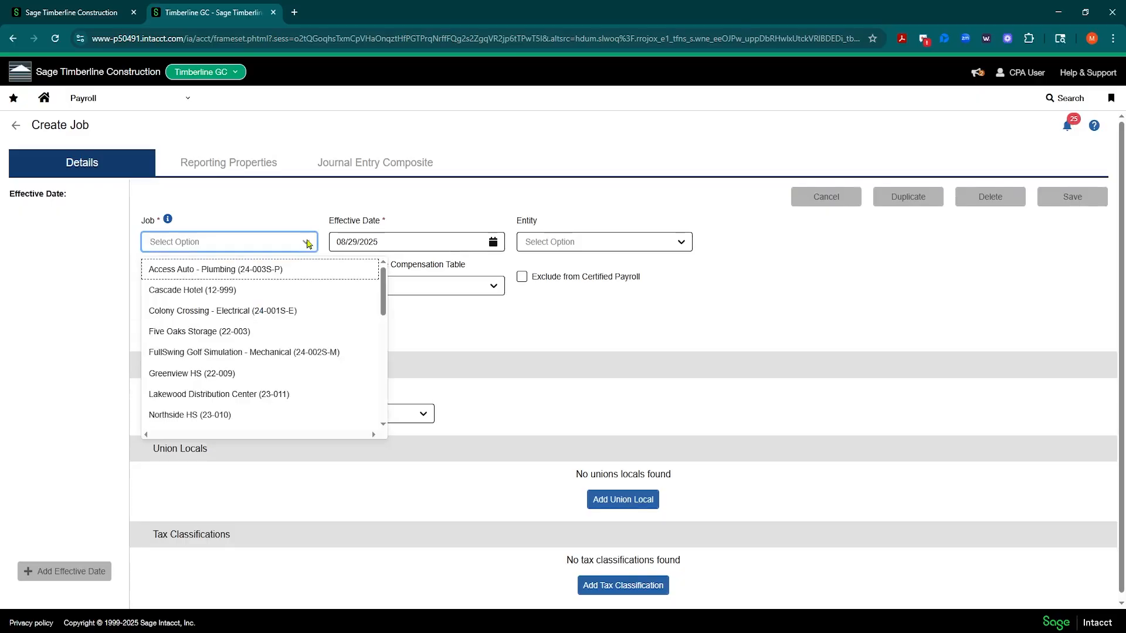
pyautogui.scroll(-8, 306, 304)
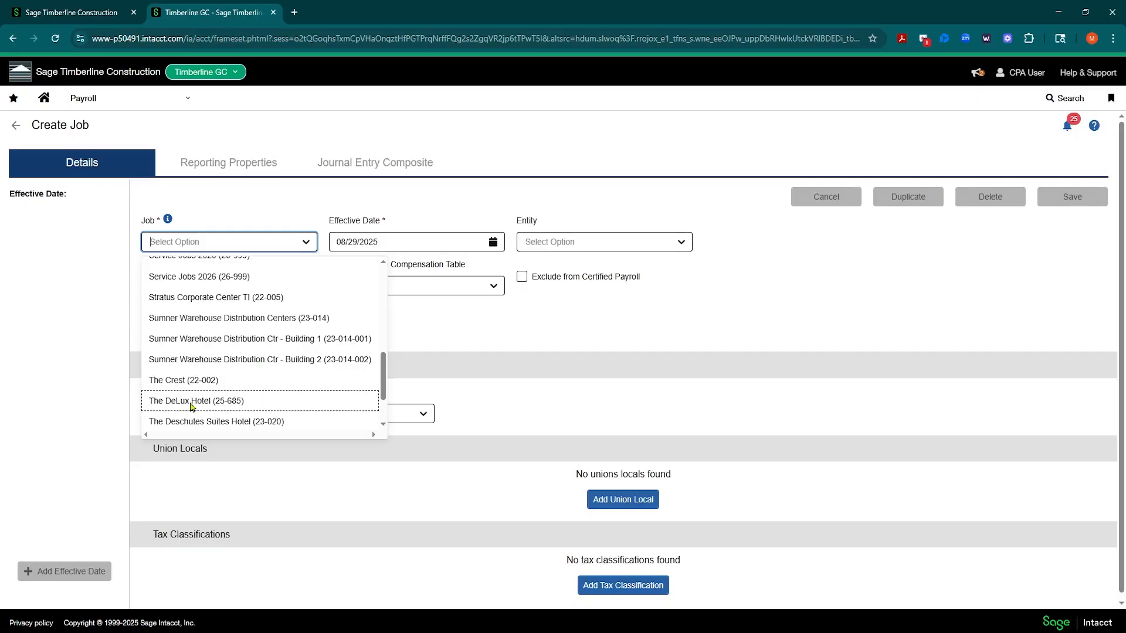
pyautogui.click(217, 405)
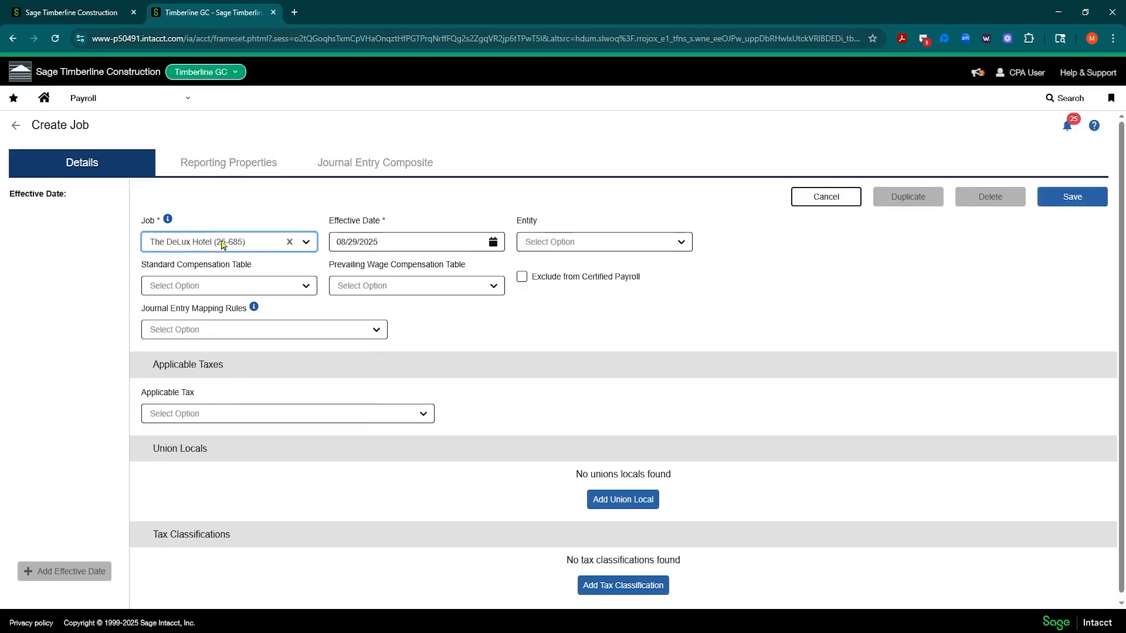
# - Set the job's effective date to 03/01/2025
pyautogui.click(381, 242)
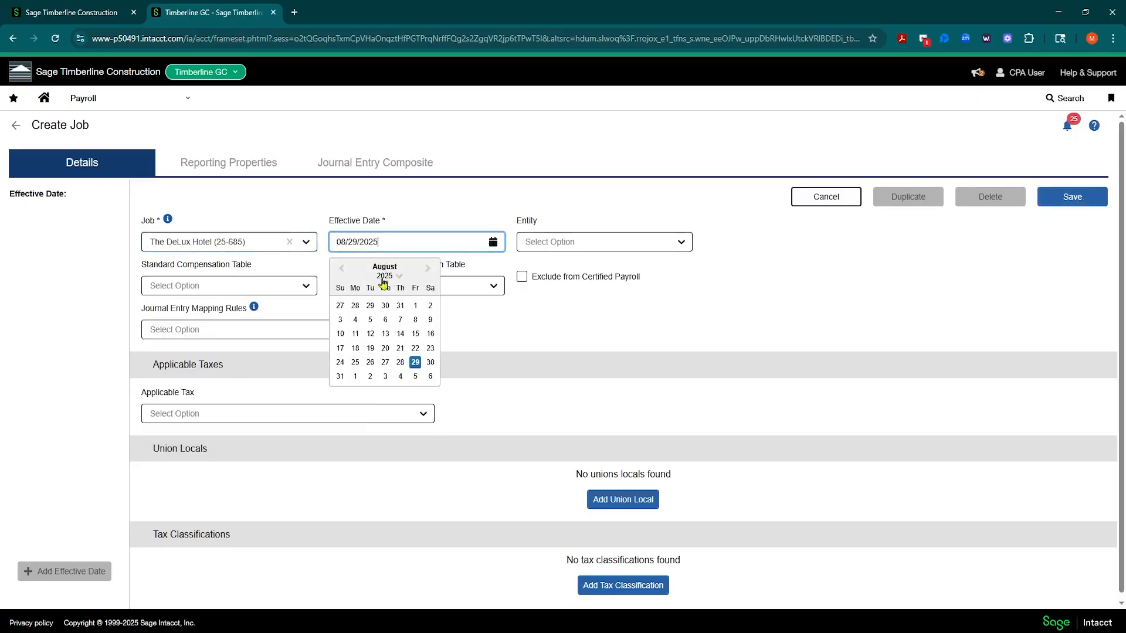
pyautogui.click(341, 269)
pyautogui.click(341, 269)
pyautogui.click(341, 268)
pyautogui.click(341, 269)
pyautogui.click(341, 268)
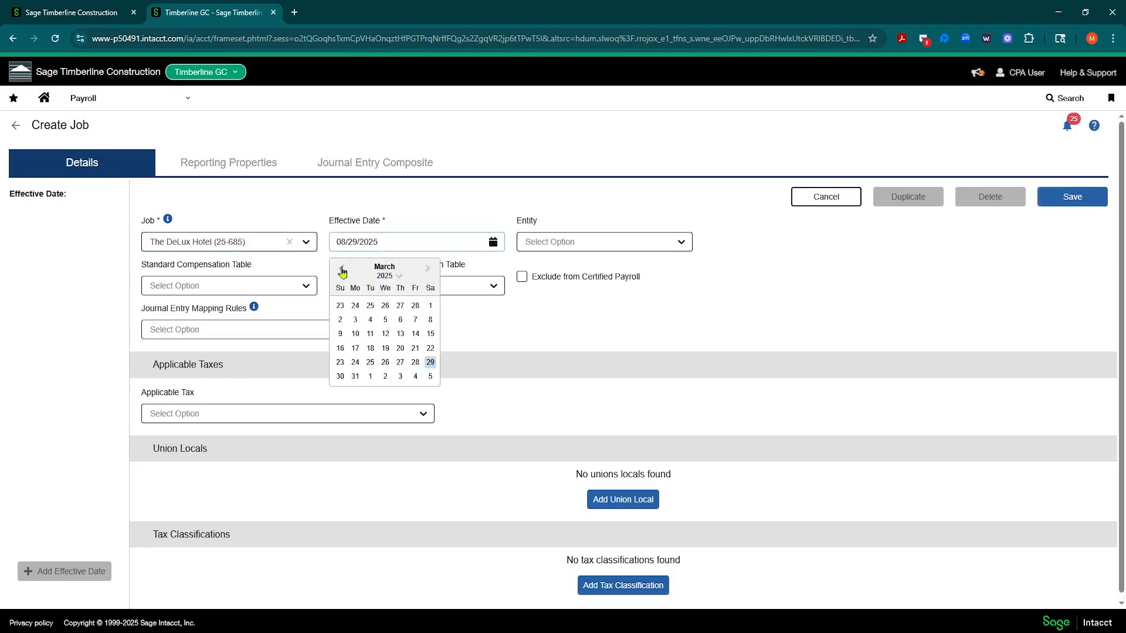
pyautogui.click(430, 305)
# - Assign entity TIMBGC to the job and choose 29-001 as its prevailing wage compensation table
pyautogui.click(599, 242)
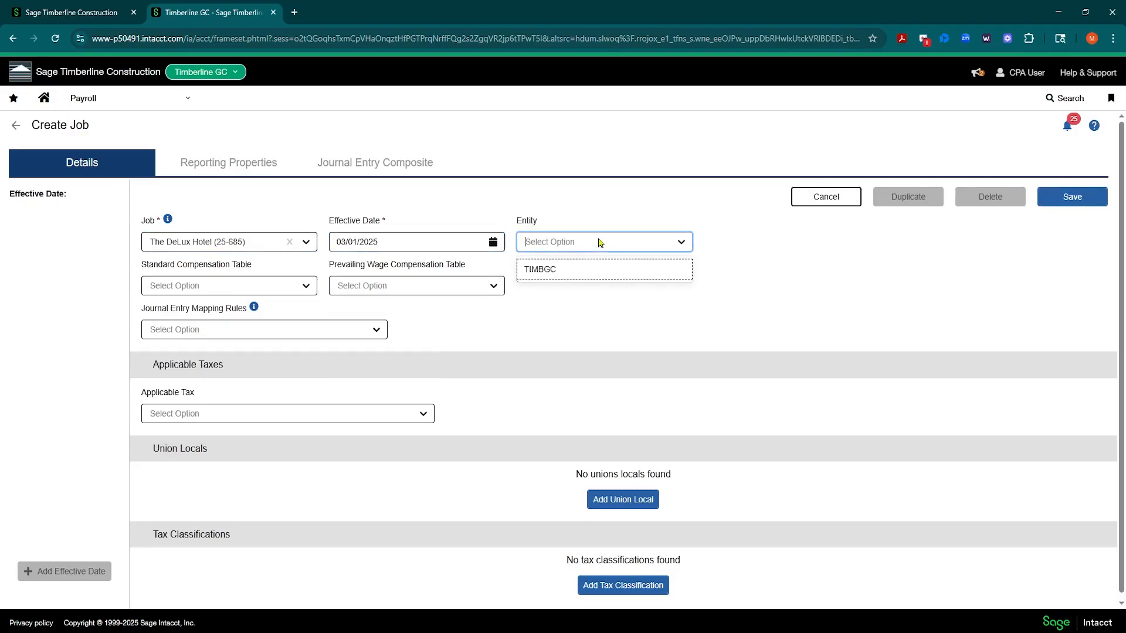
pyautogui.click(556, 272)
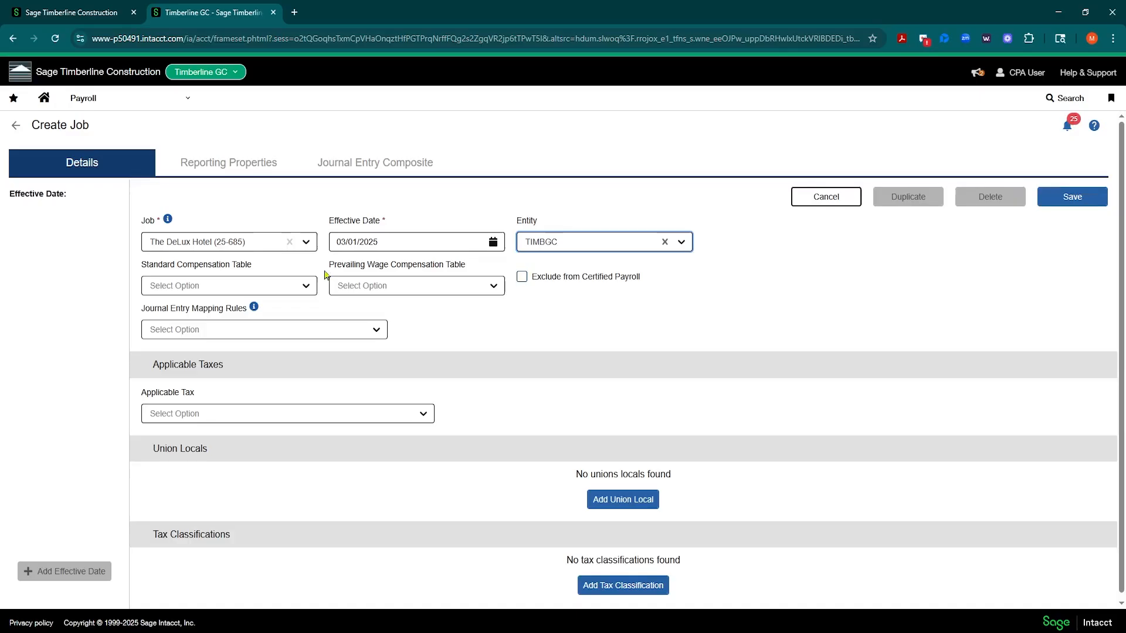
pyautogui.moveTo(335, 270); pyautogui.dragTo(474, 272)
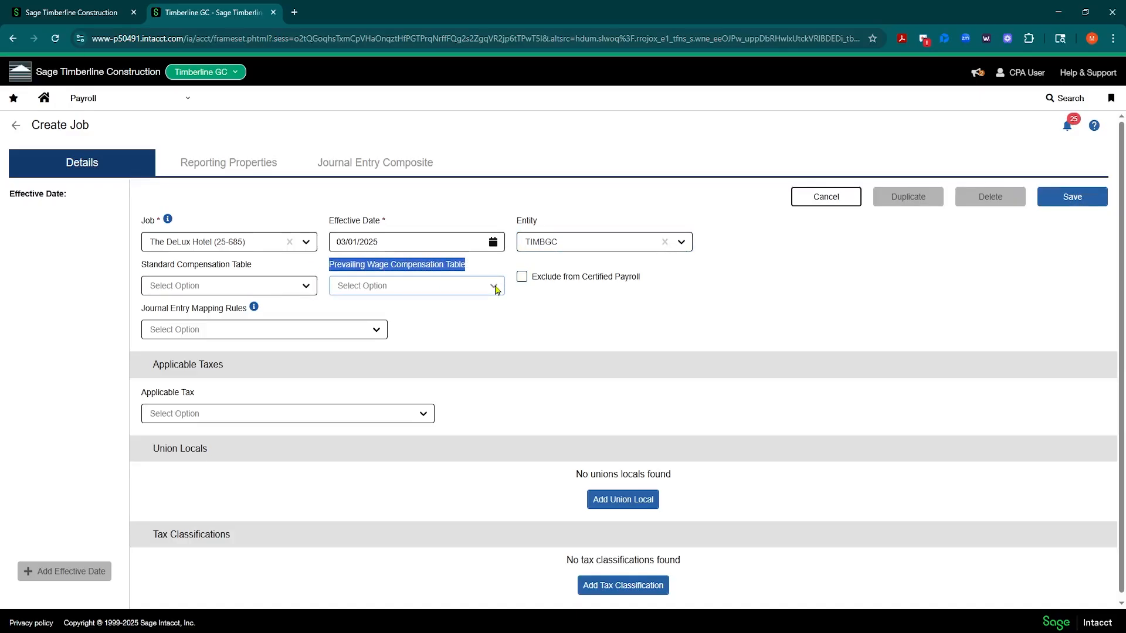
pyautogui.click(493, 287)
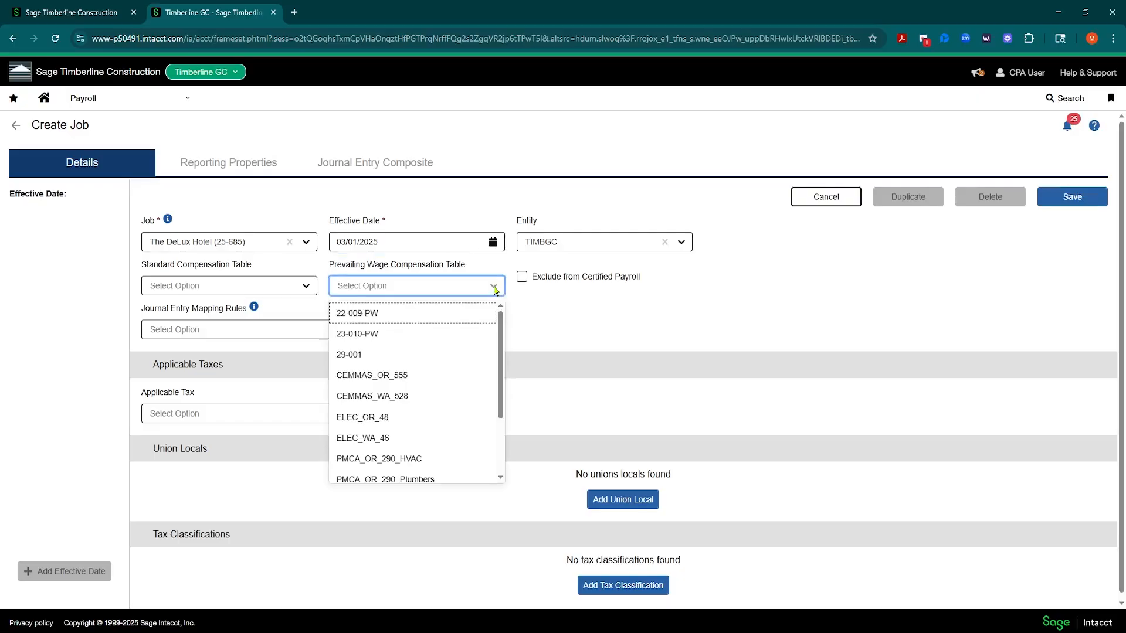
pyautogui.click(350, 356)
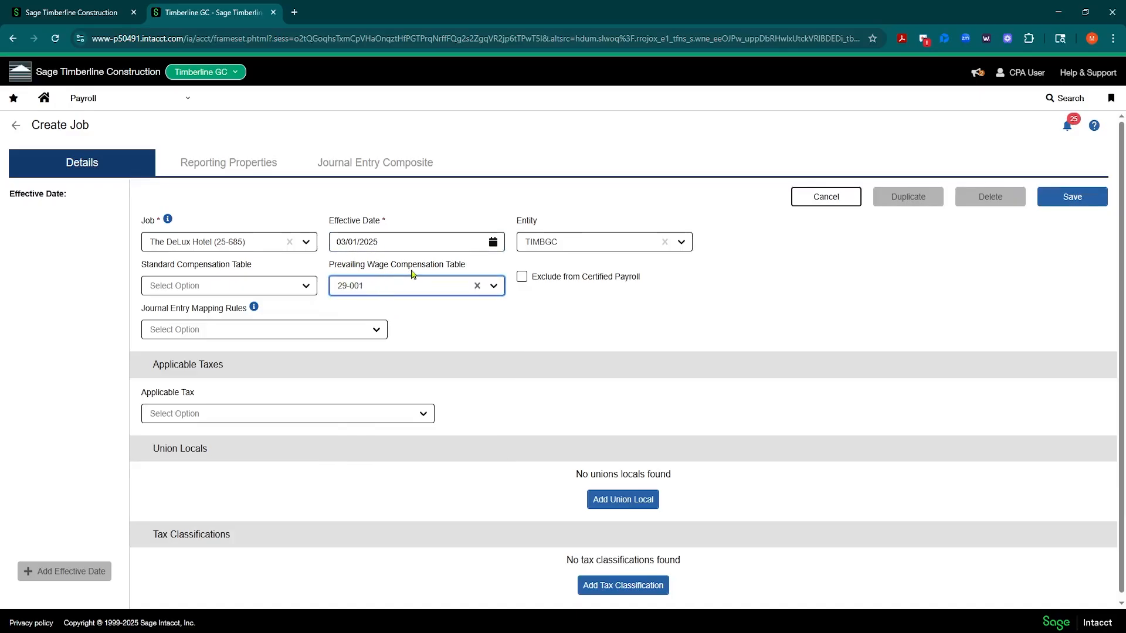
# - Discard the unsaved job record for The DeLux Hotel and return to the list of payroll jobs
pyautogui.write('`')
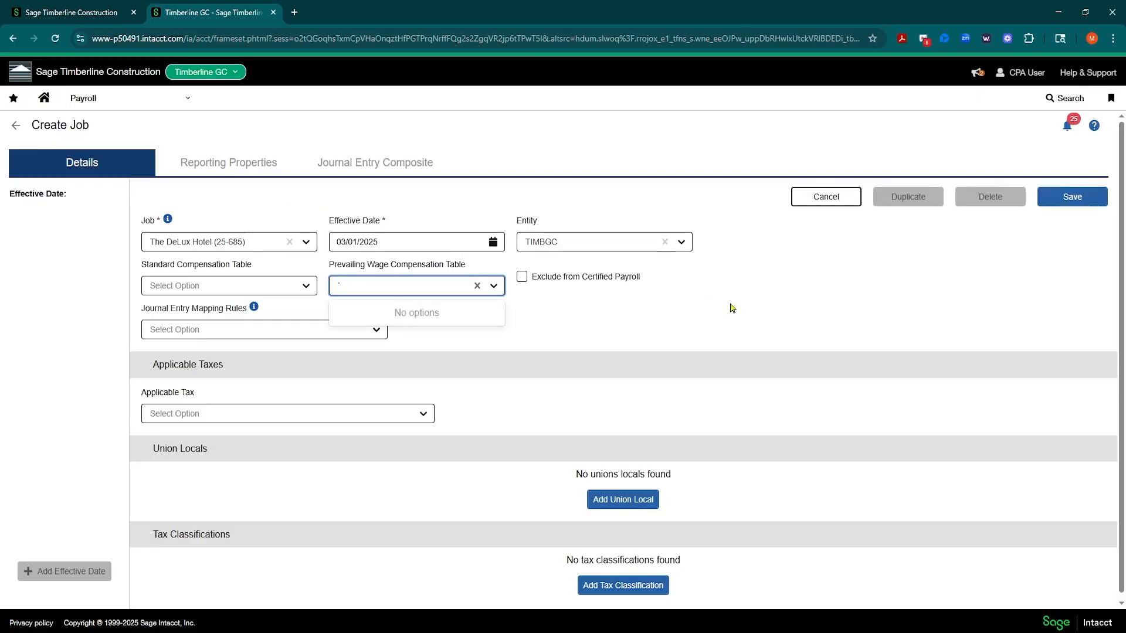
pyautogui.click(480, 287)
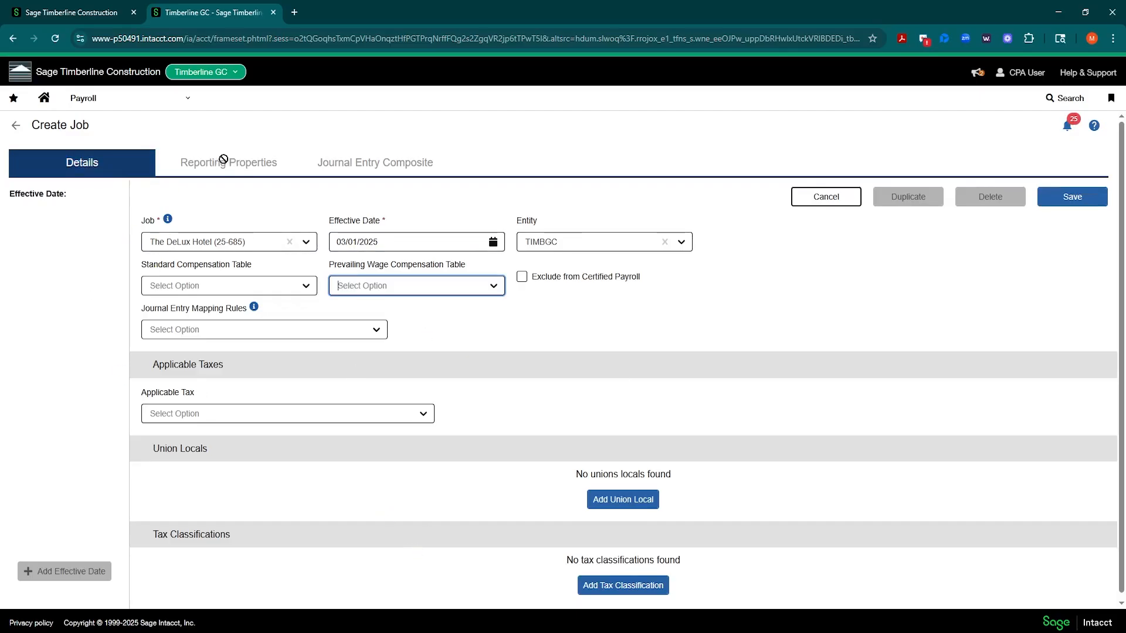
pyautogui.click(811, 199)
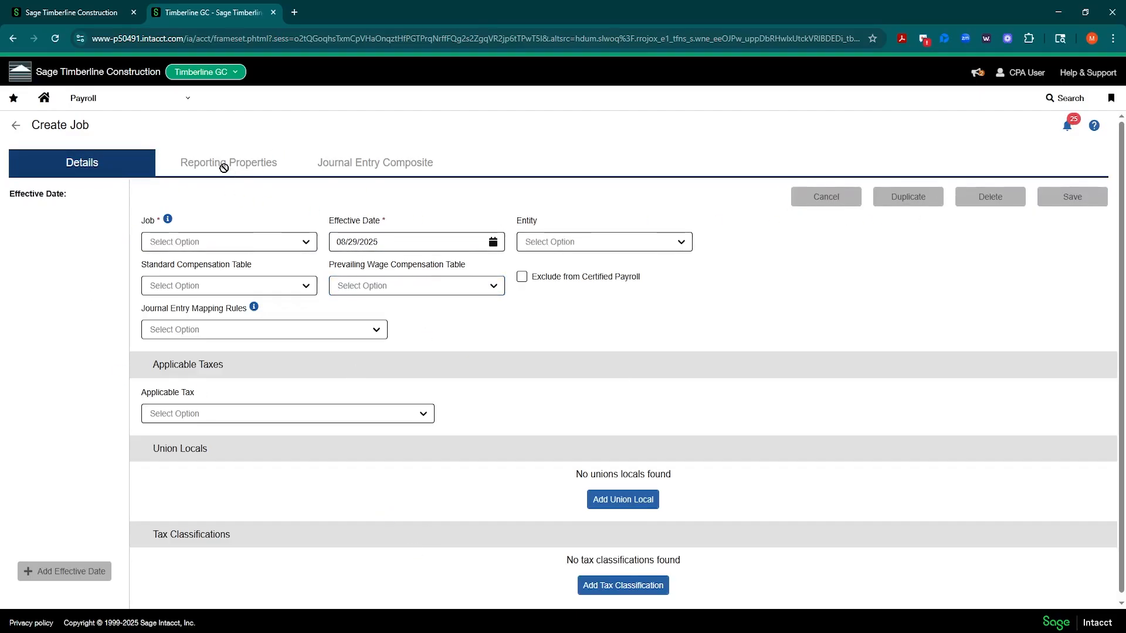
pyautogui.click(296, 243)
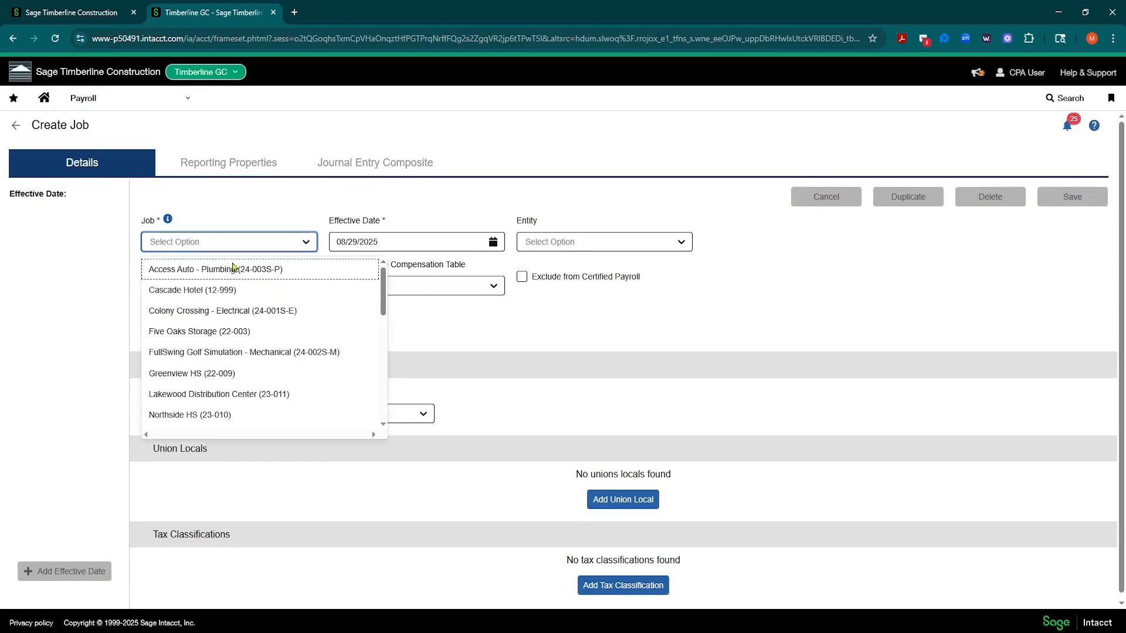
pyautogui.click(17, 125)
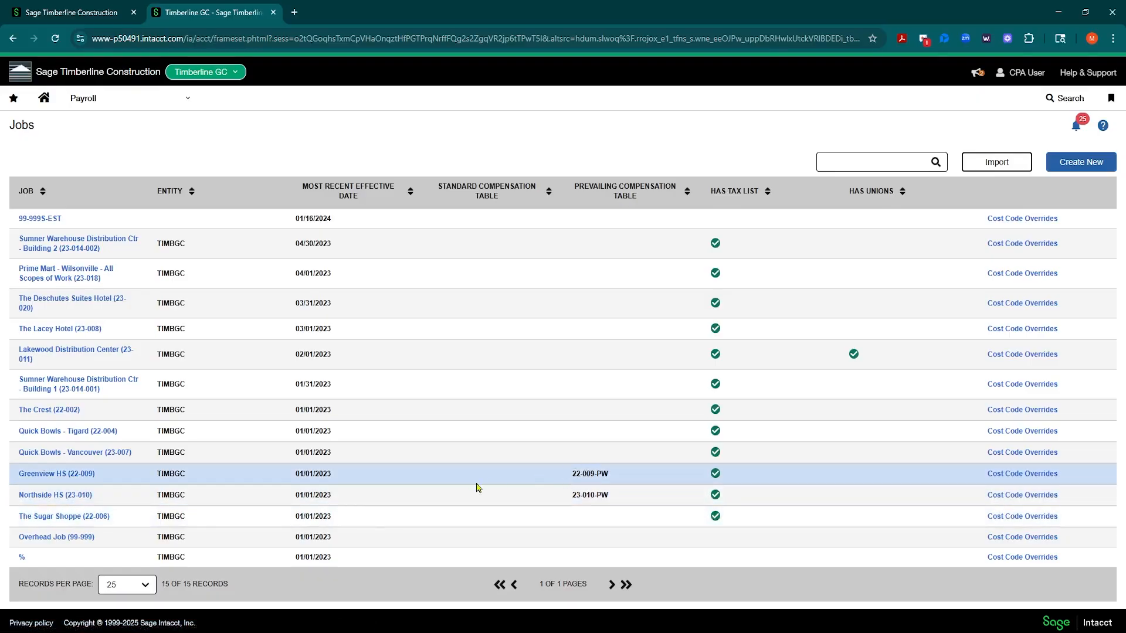
# - Open the Greenview HS (22-009) job and show its reporting properties for the 01/01/2023 effective date
pyautogui.click(51, 473)
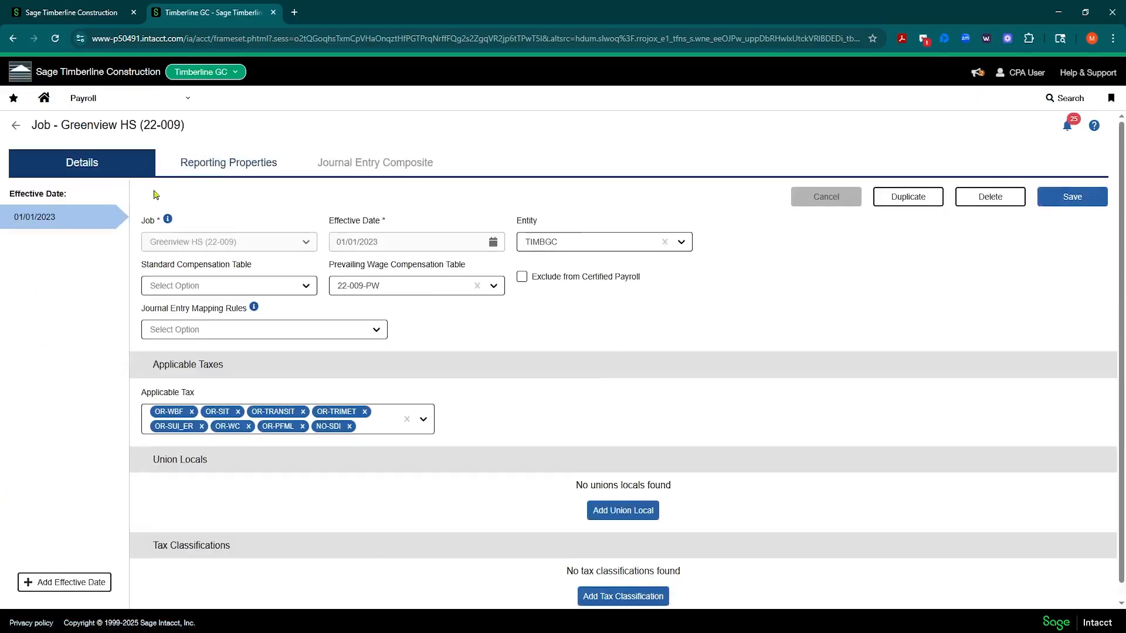
pyautogui.click(252, 164)
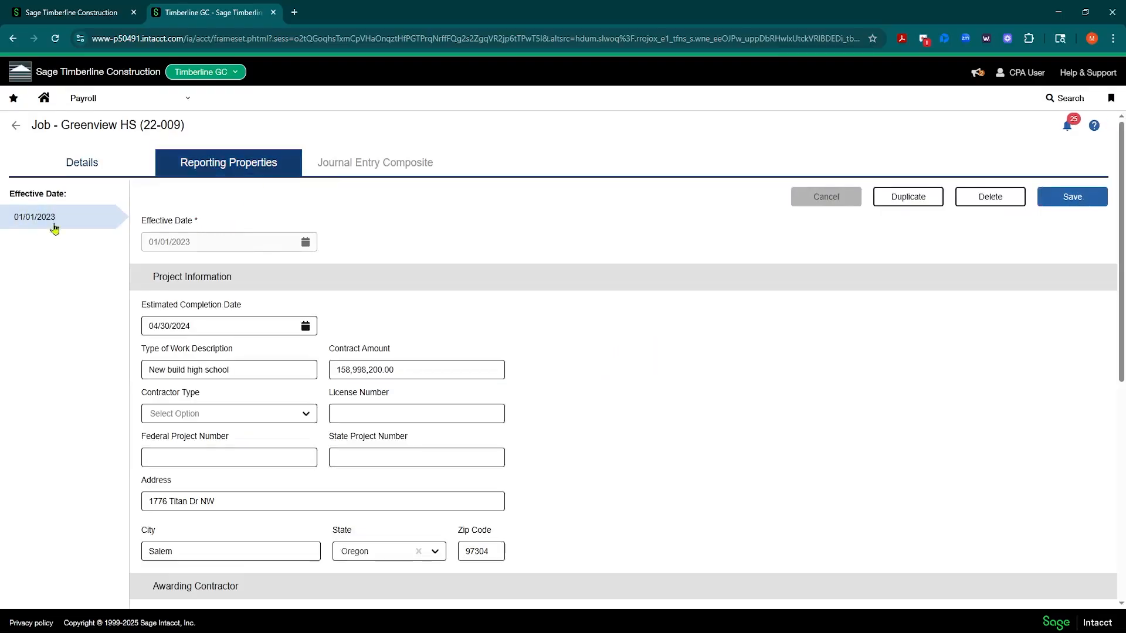
pyautogui.click(54, 228)
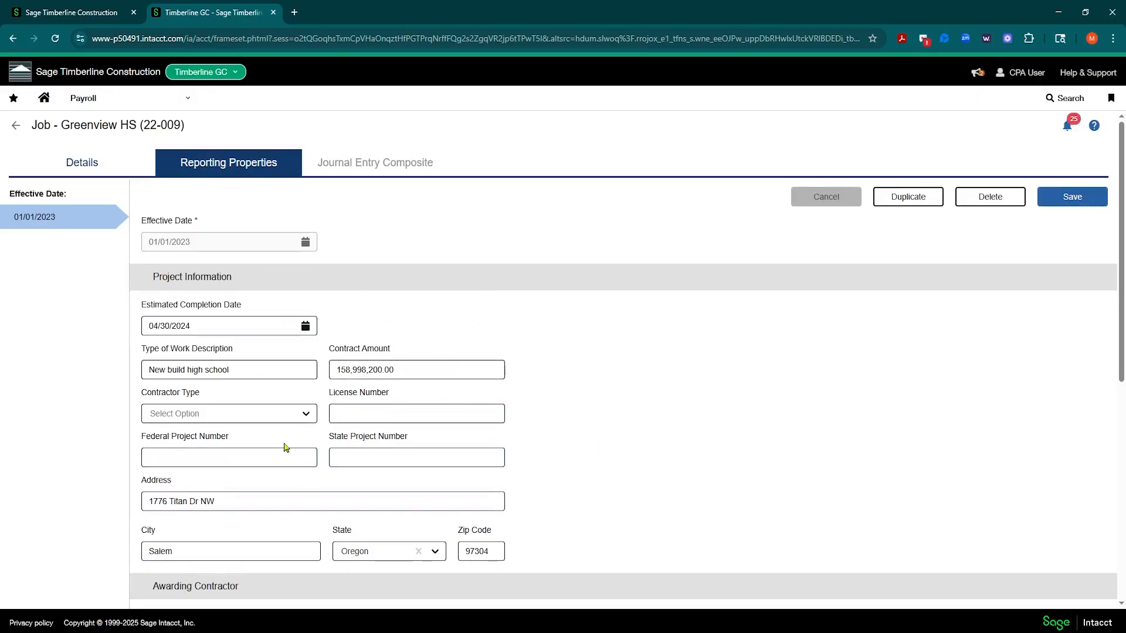
# - Review the job's project information, awarding contractor and prime contractor reporting fields, and return to the job details
pyautogui.scroll(-2, 287, 445)
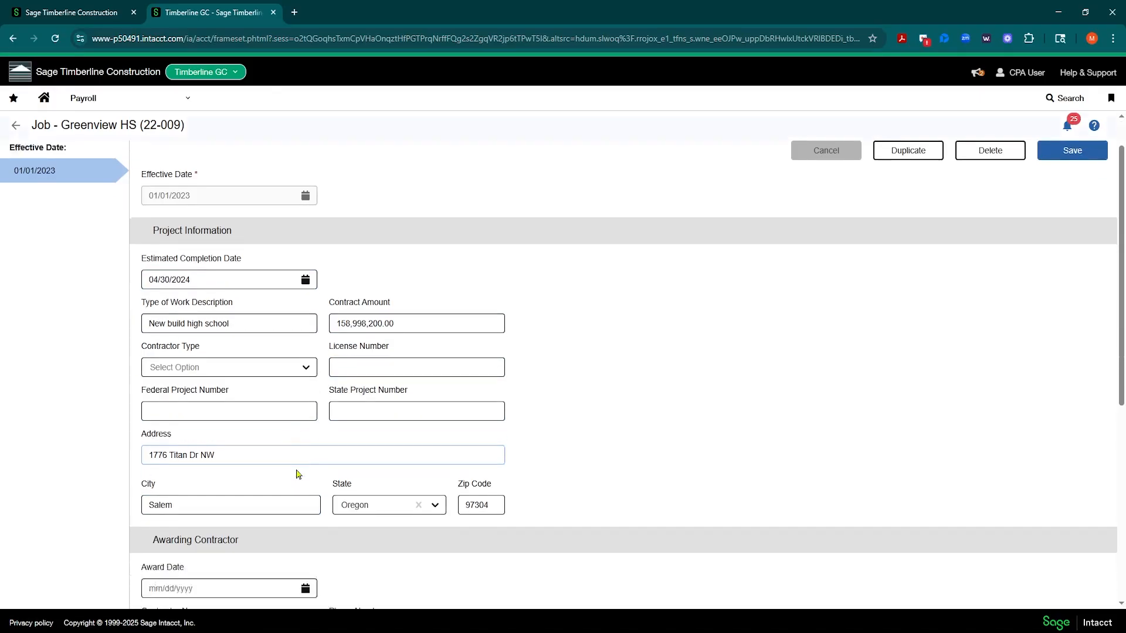
pyautogui.scroll(-5, 530, 422)
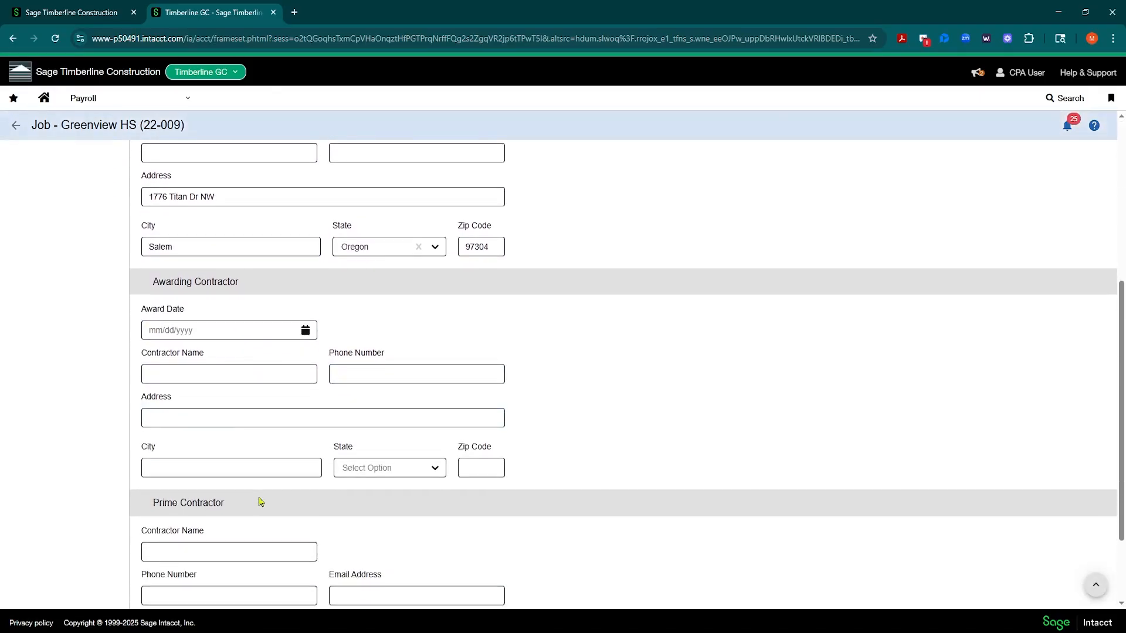
pyautogui.scroll(5, 226, 490)
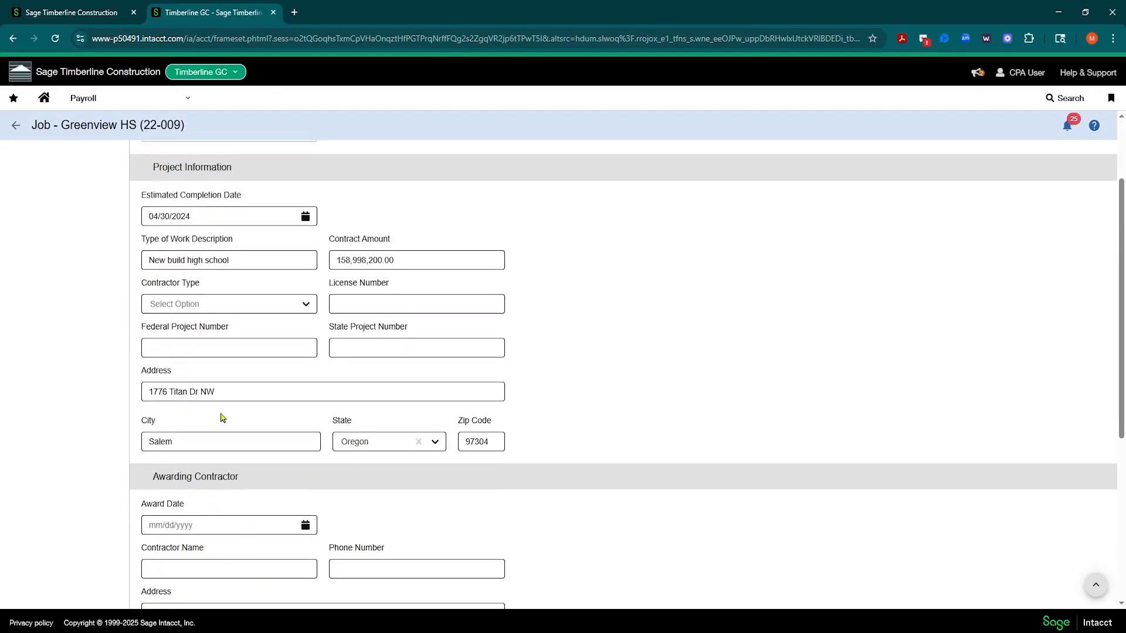
pyautogui.scroll(-2, 239, 450)
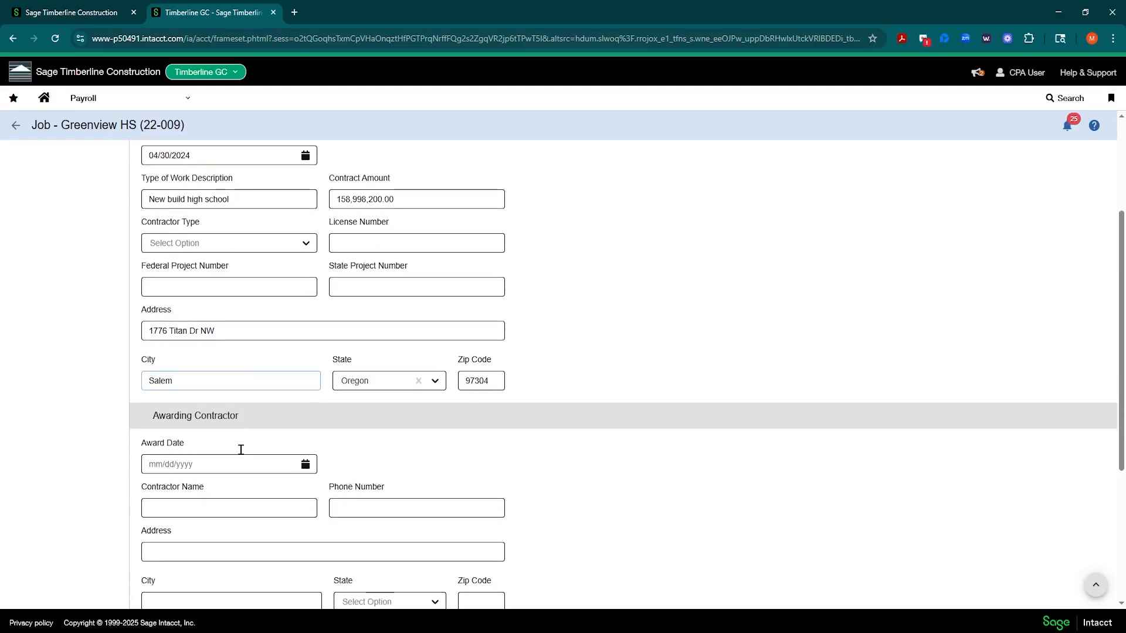
pyautogui.scroll(2, 245, 457)
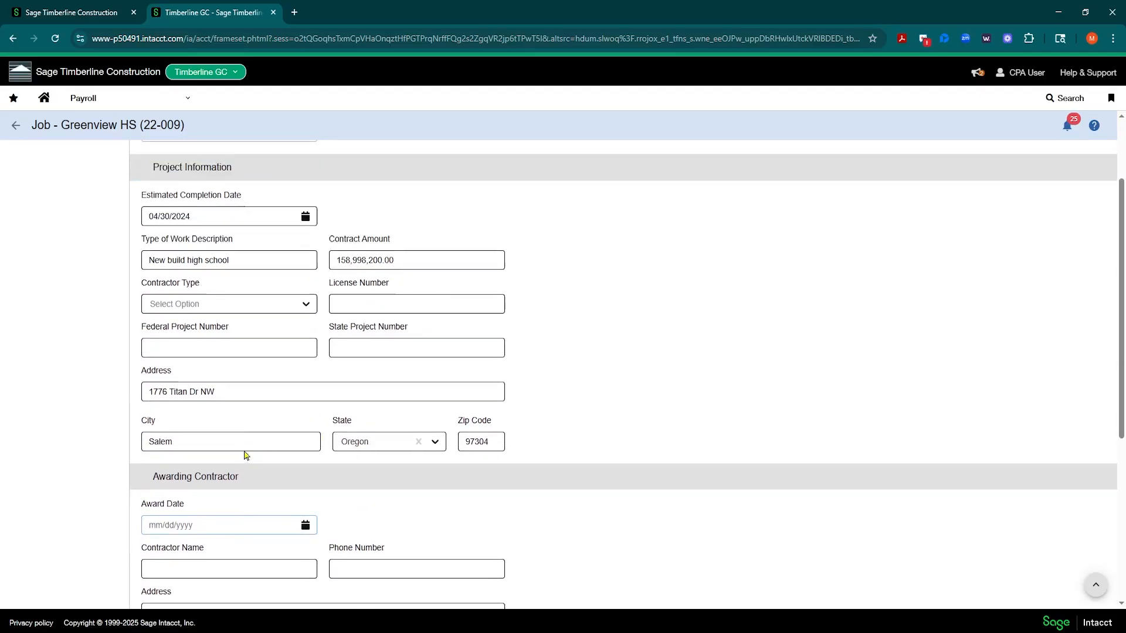
pyautogui.click(205, 258)
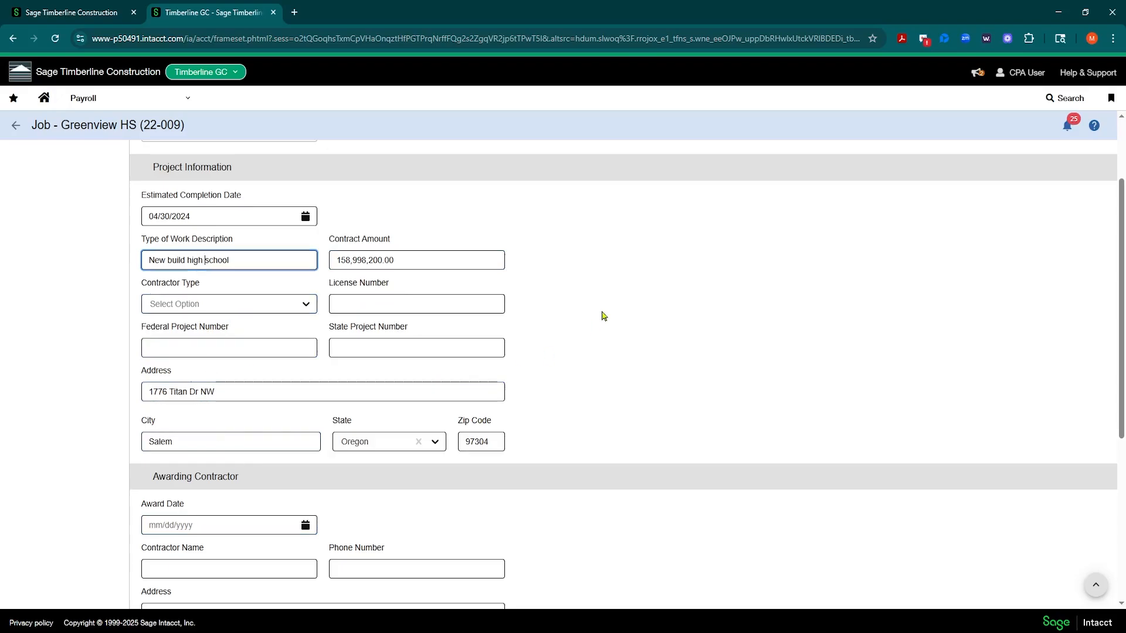
pyautogui.scroll(-3, 543, 402)
pyautogui.scroll(2, 322, 526)
pyautogui.scroll(4, 322, 525)
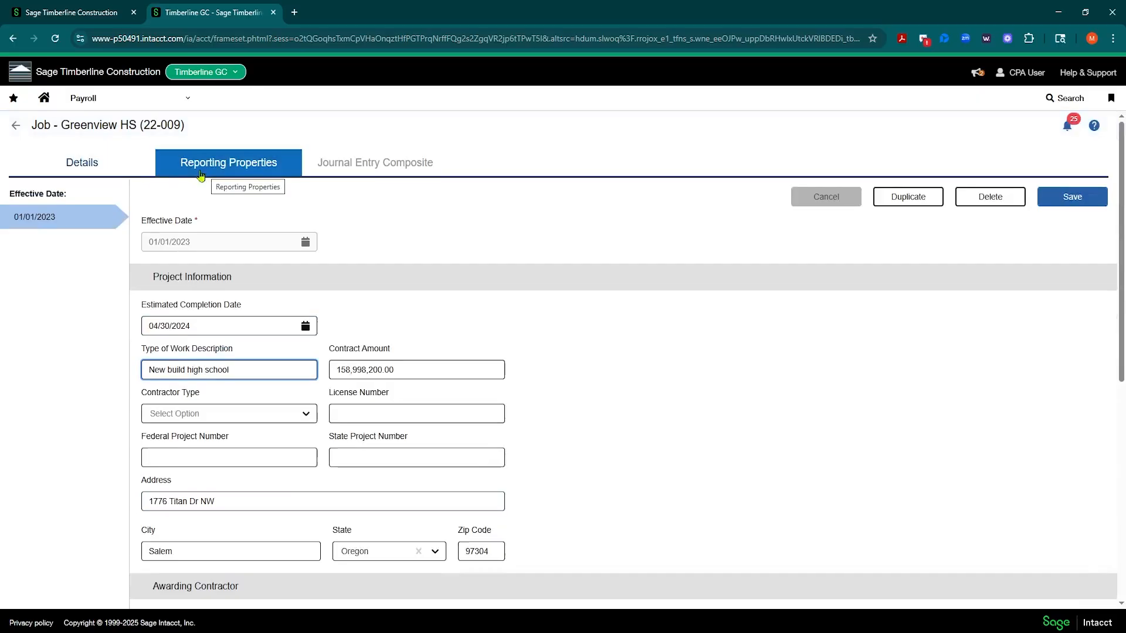
pyautogui.click(92, 164)
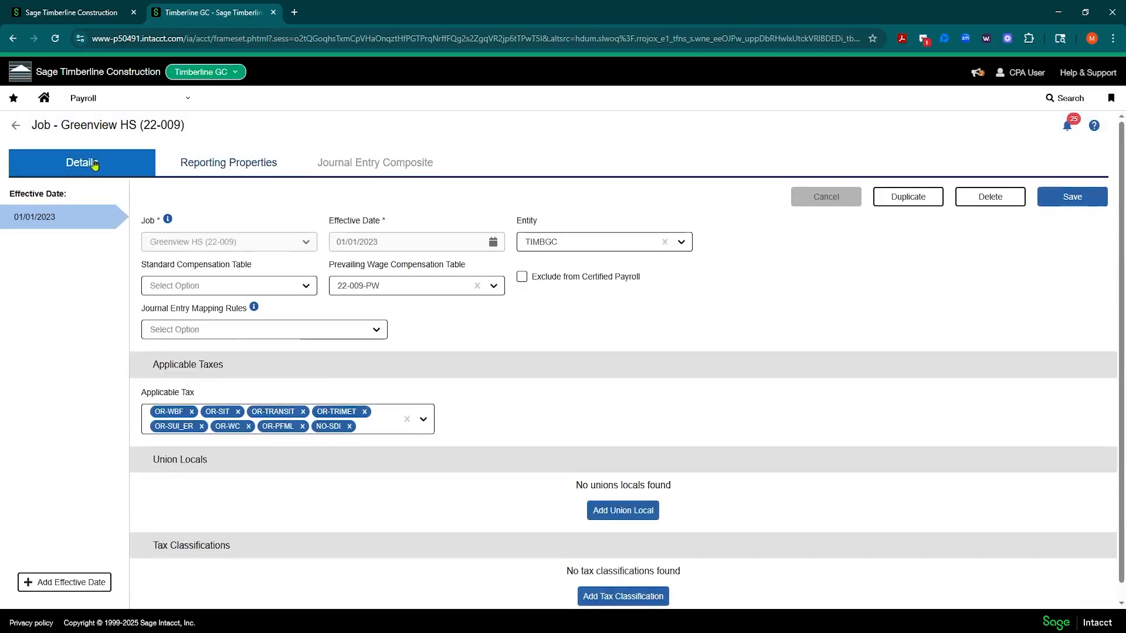
# - Go to the payroll compensation tables, open Plumbers-Local 290 and expand its Plumbers trade
pyautogui.click(171, 101)
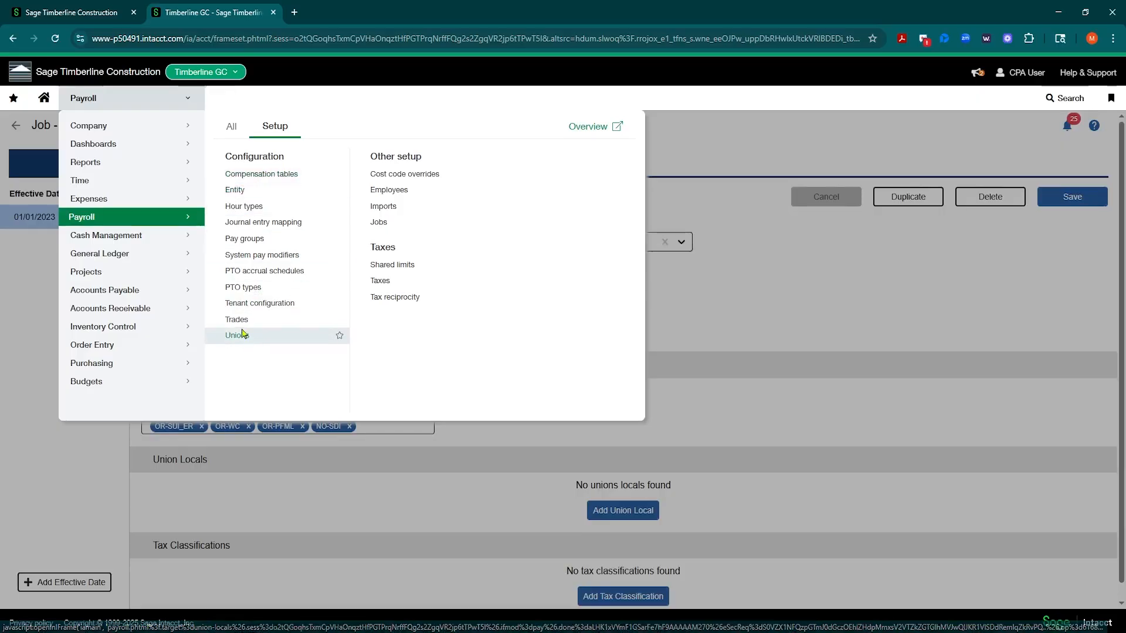
pyautogui.click(258, 176)
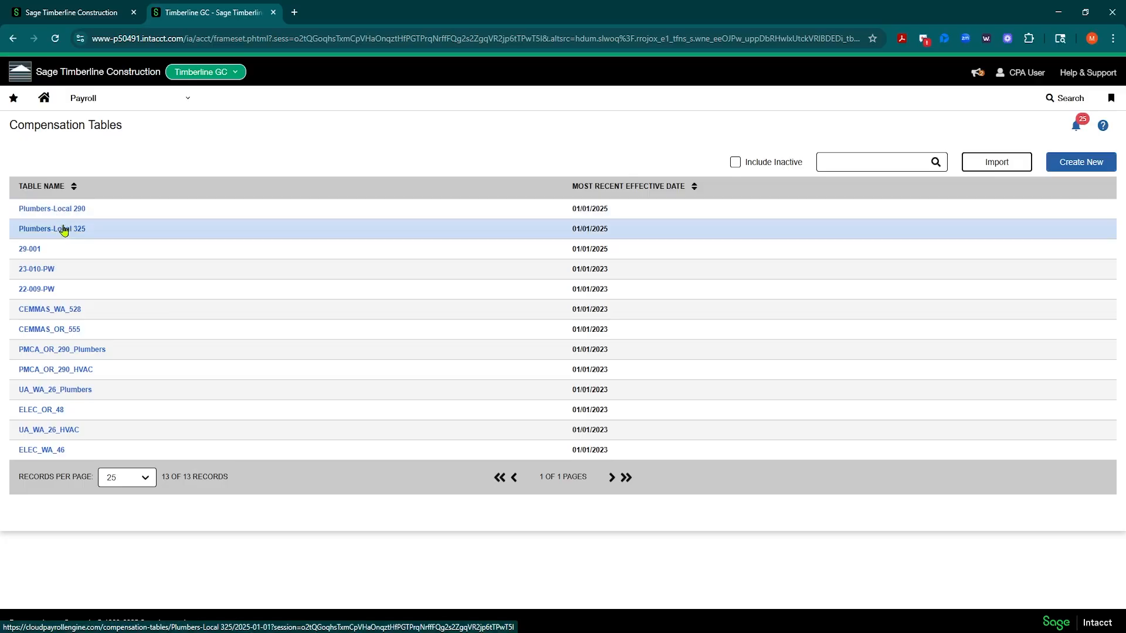
pyautogui.click(55, 209)
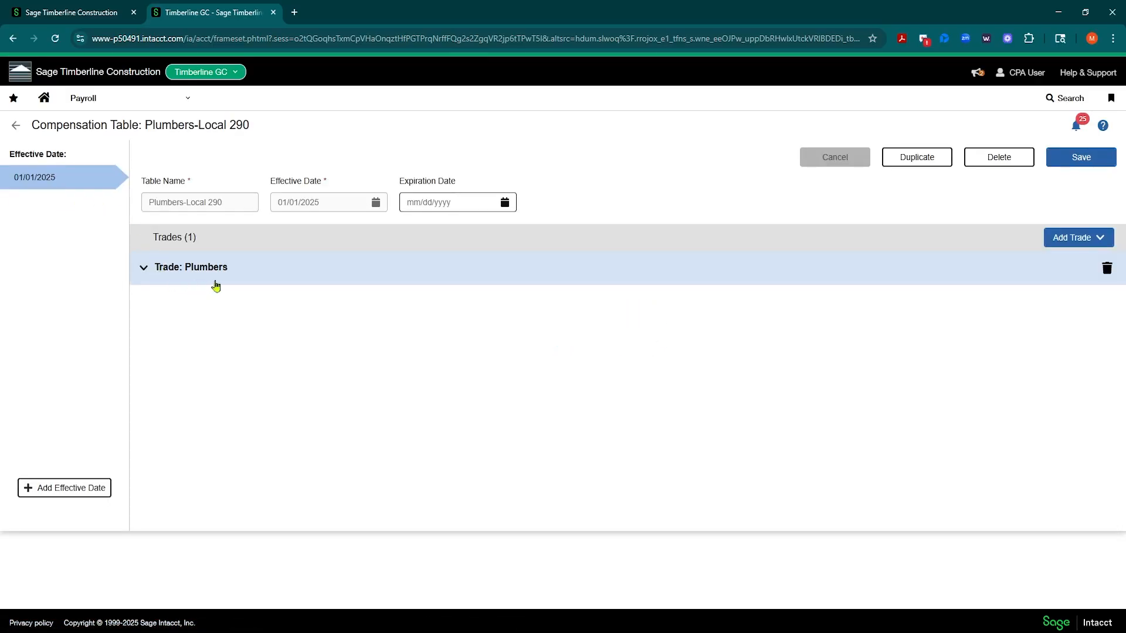
pyautogui.click(1069, 243)
pyautogui.click(143, 268)
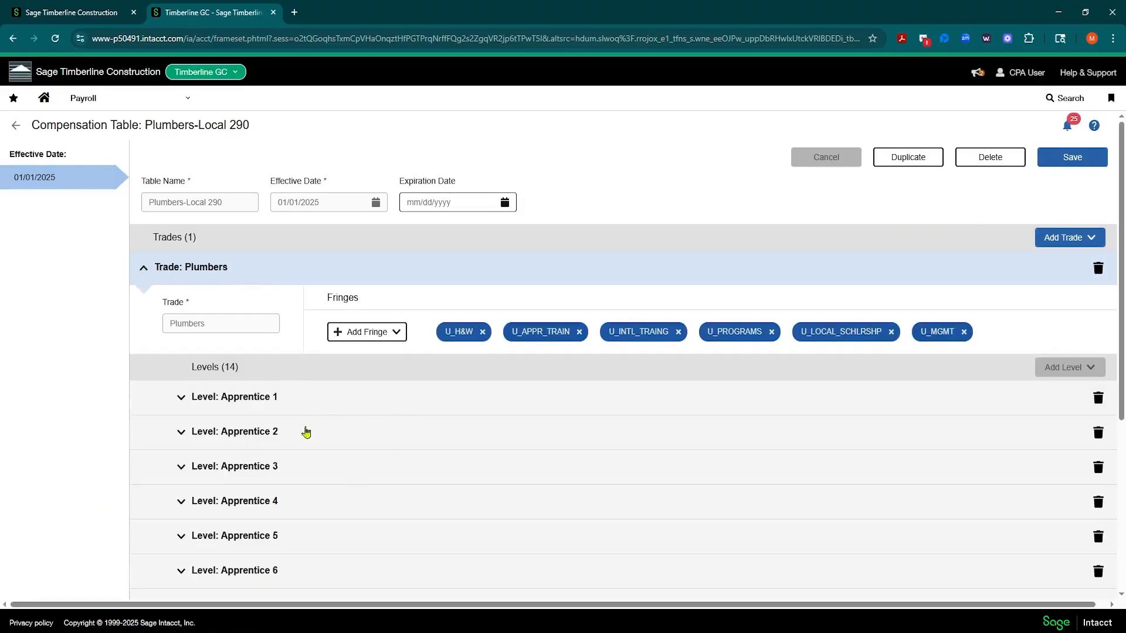
# - Look through the Plumbers trade's levels from Apprentice 1 to Sr General Foreman
pyautogui.scroll(-1, 203, 456)
pyautogui.scroll(-5, 203, 456)
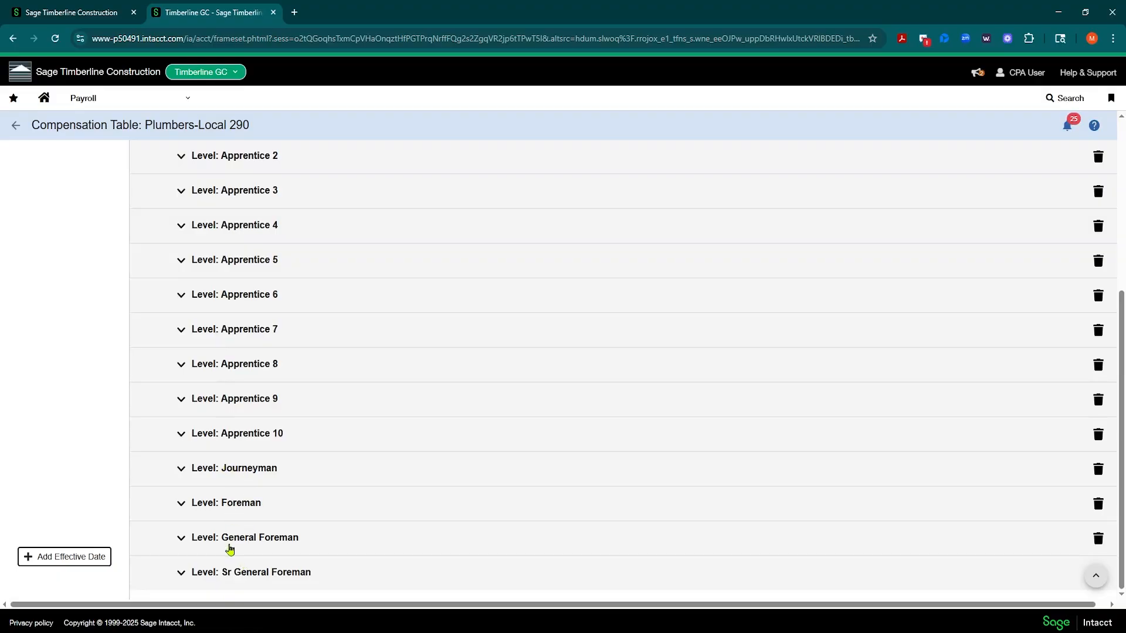
pyautogui.scroll(4, 208, 444)
pyautogui.scroll(-3, 222, 410)
pyautogui.scroll(-2, 231, 395)
pyautogui.scroll(5, 252, 434)
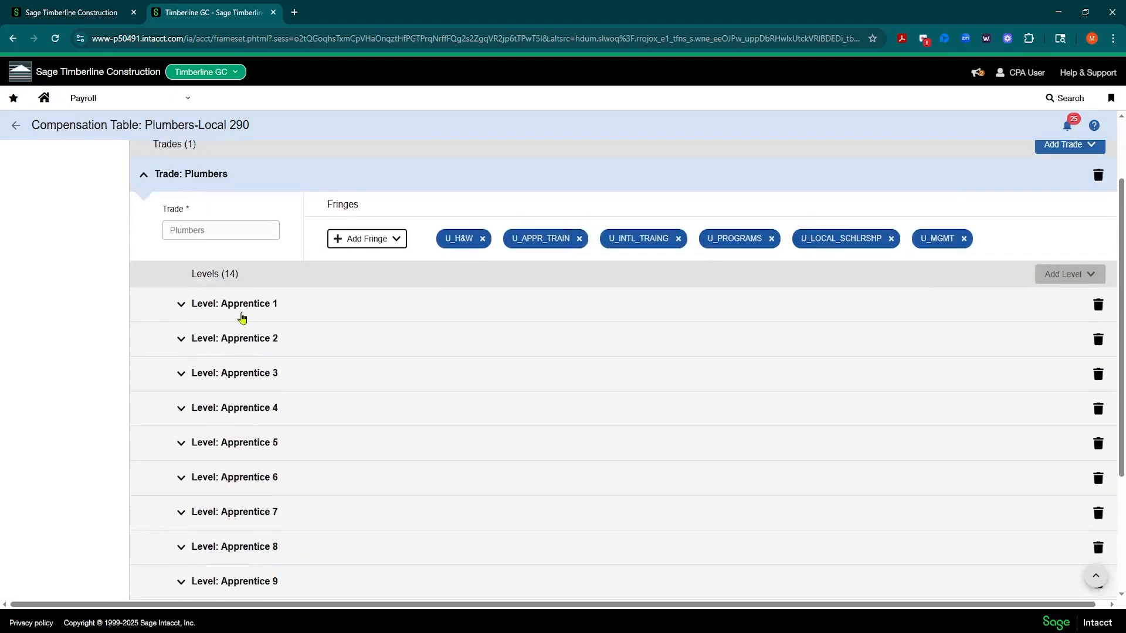
# - Inspect the Apprentice 1 level's pay rate and available hour types, and try out an additional pay rate row
pyautogui.click(181, 305)
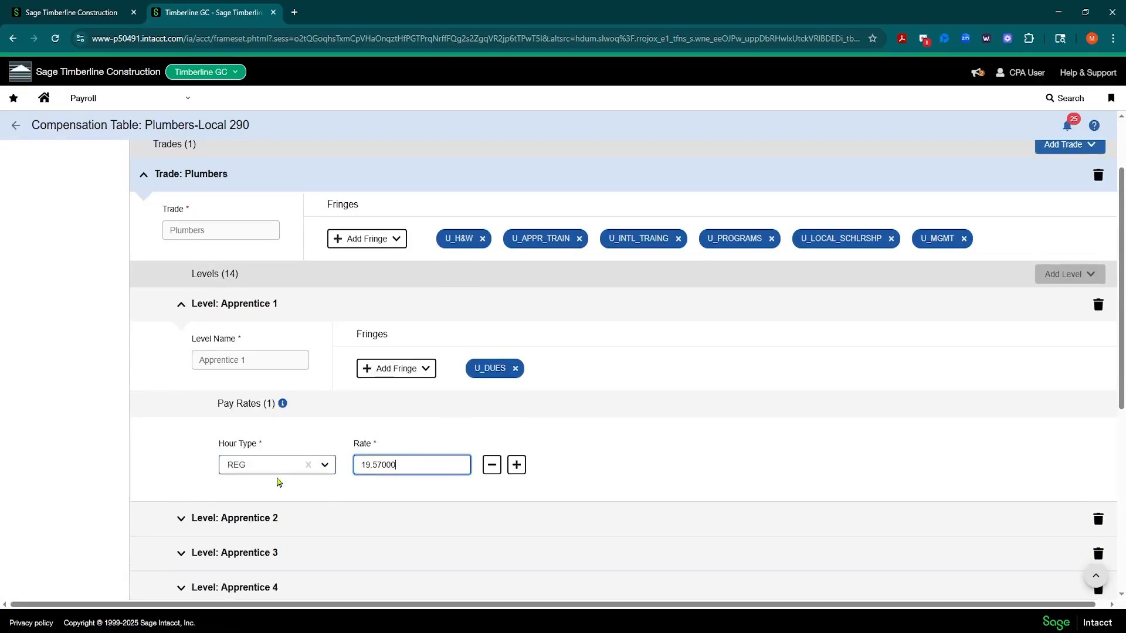
pyautogui.click(383, 462)
pyautogui.click(322, 466)
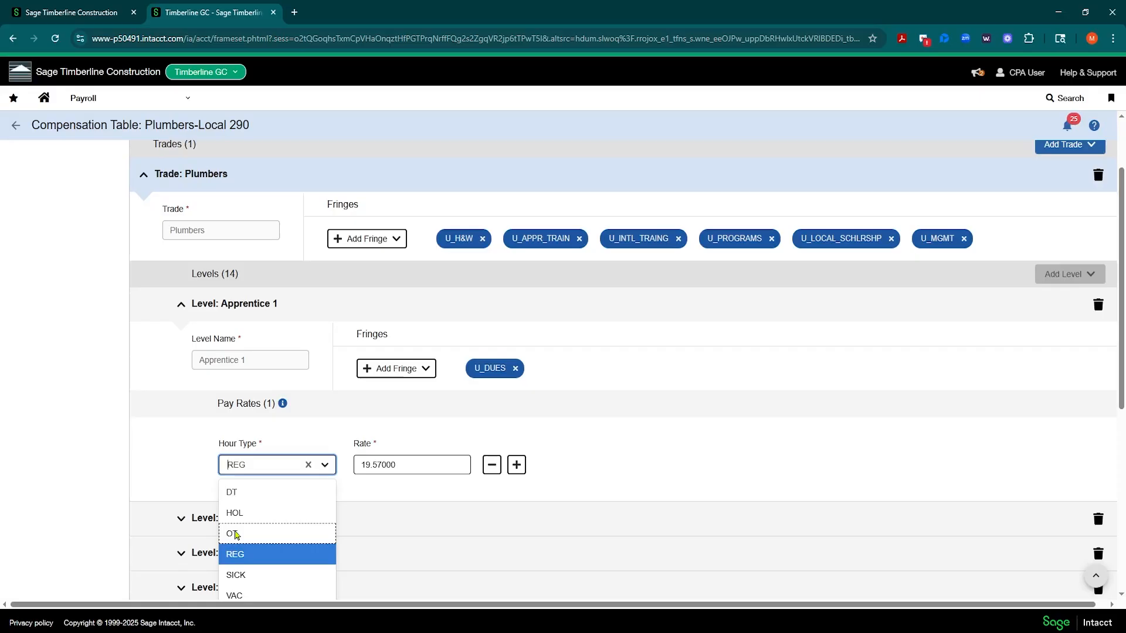
pyautogui.click(633, 445)
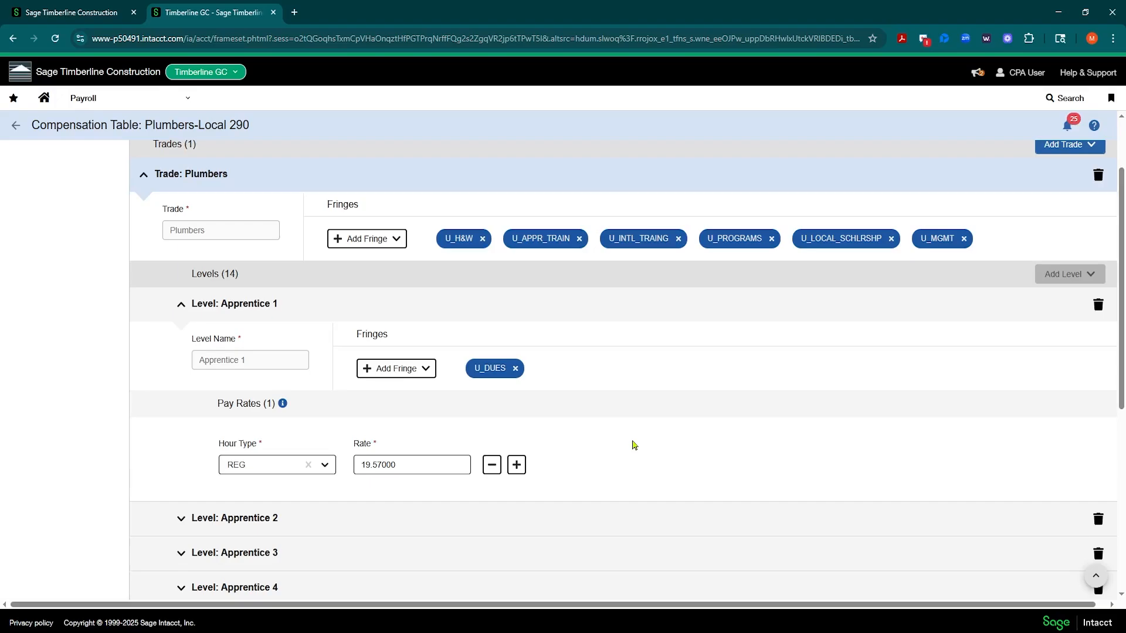
pyautogui.click(515, 465)
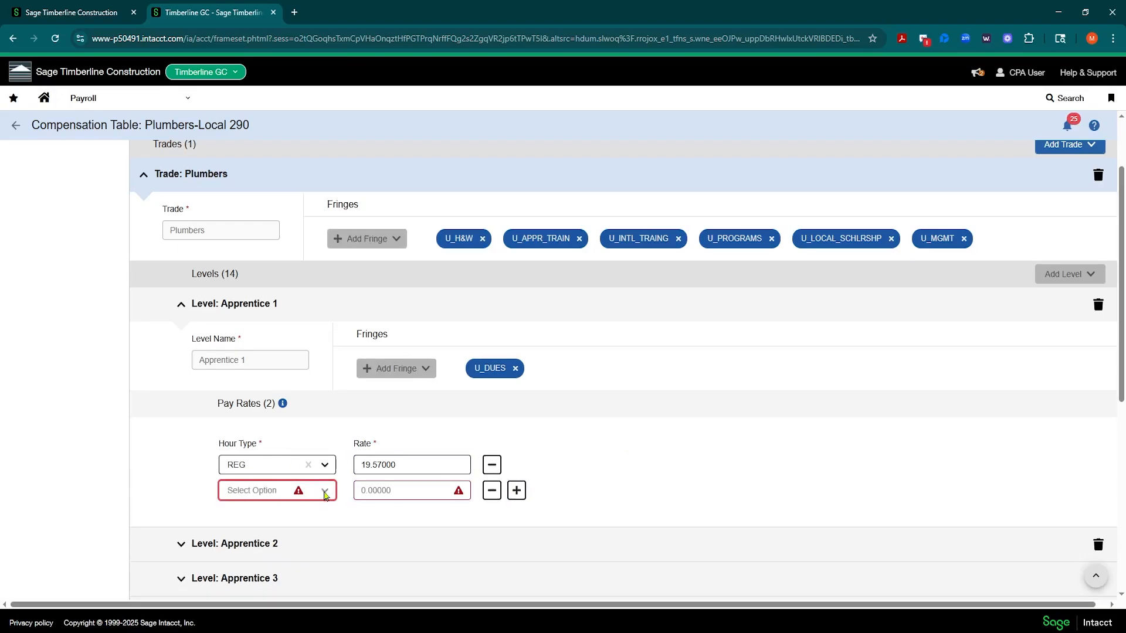
pyautogui.click(491, 490)
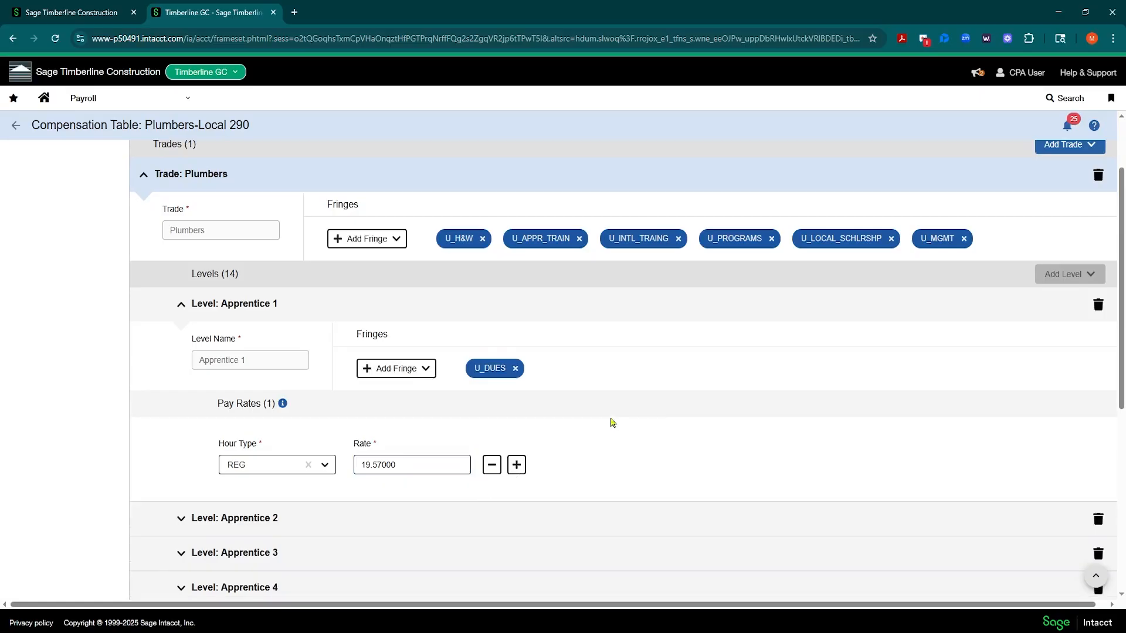
# - Compare the fringes on the Plumbers trade with those on the Apprentice 1 level, and collapse the trade
pyautogui.scroll(2, 303, 383)
pyautogui.scroll(-1, 627, 440)
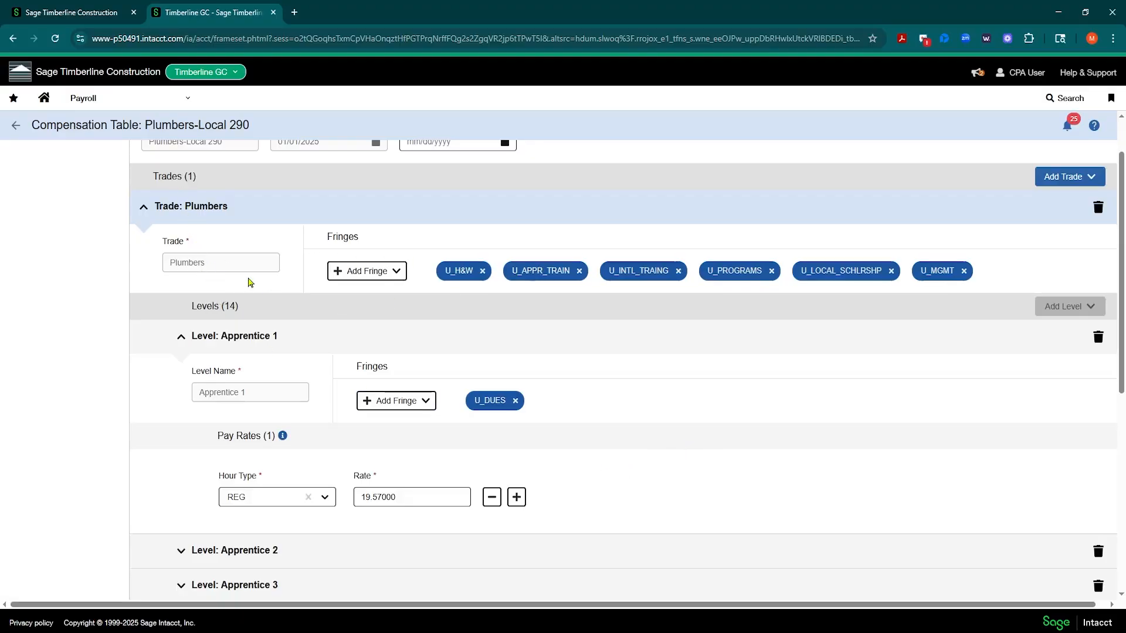
pyautogui.click(144, 210)
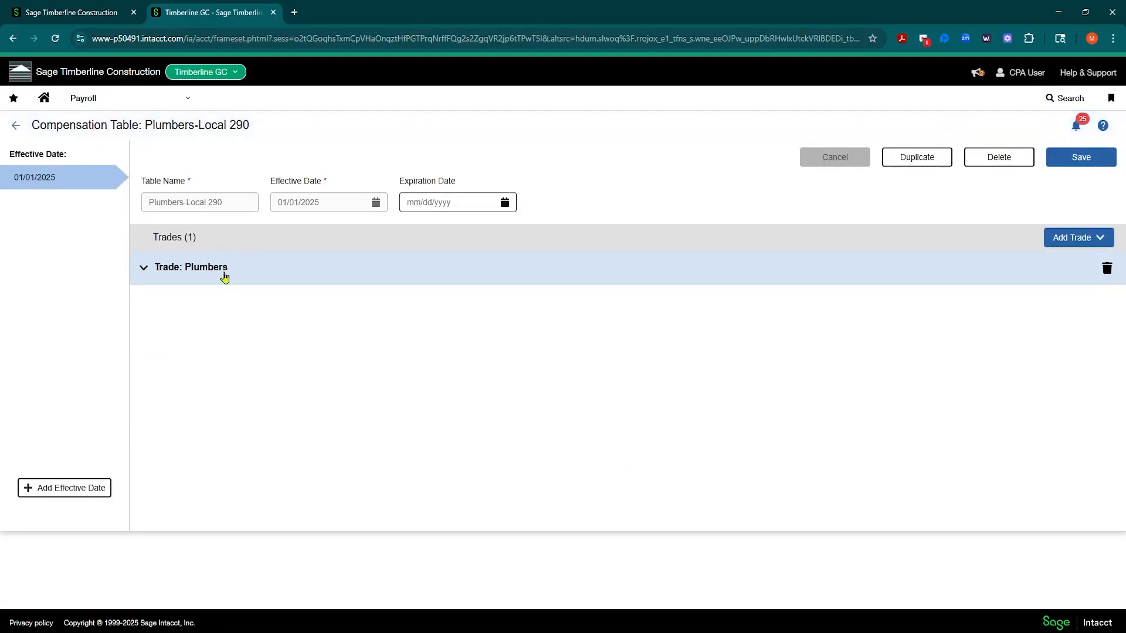
pyautogui.click(144, 270)
pyautogui.click(181, 400)
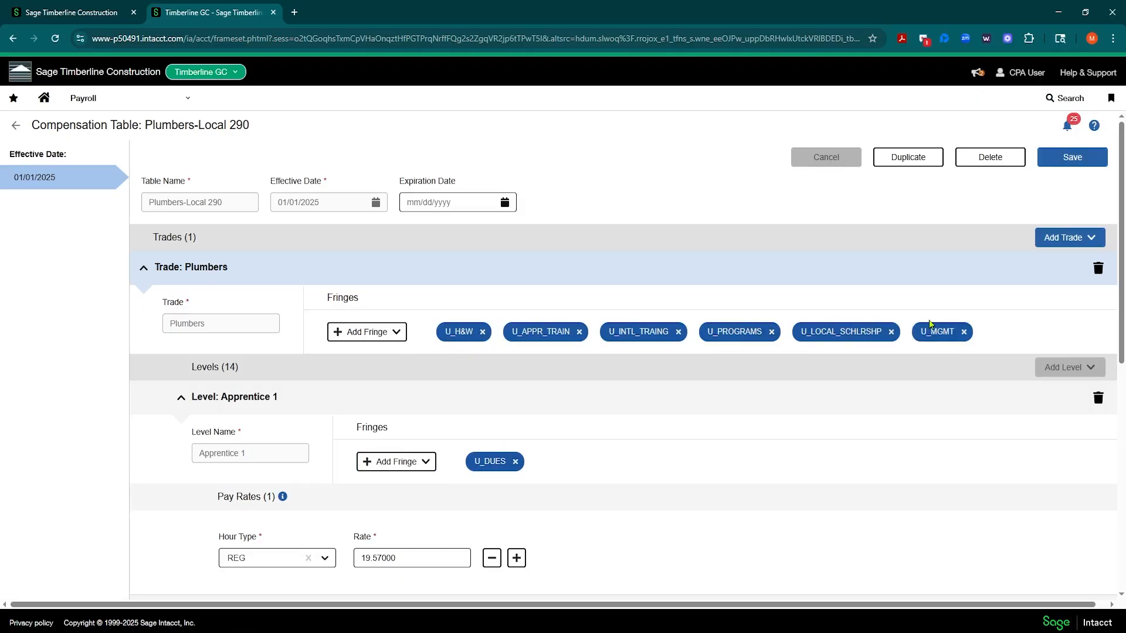
pyautogui.click(143, 269)
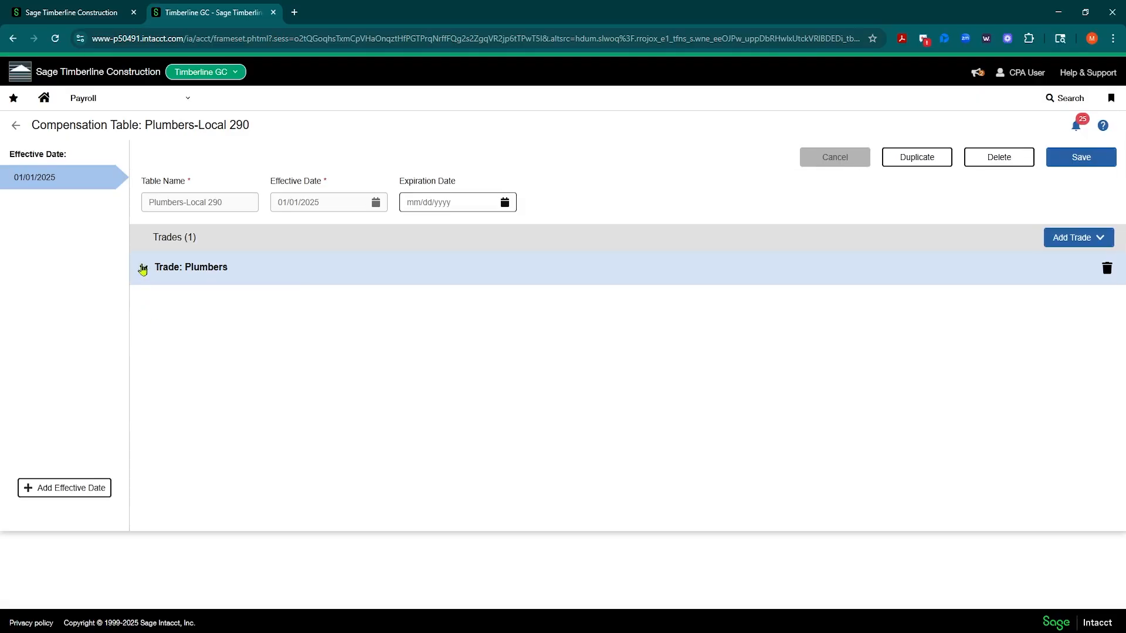
# - Expand the Plumbers trade, view the fringe types that can be added, and open the U_H&W fringe's definition
pyautogui.click(144, 270)
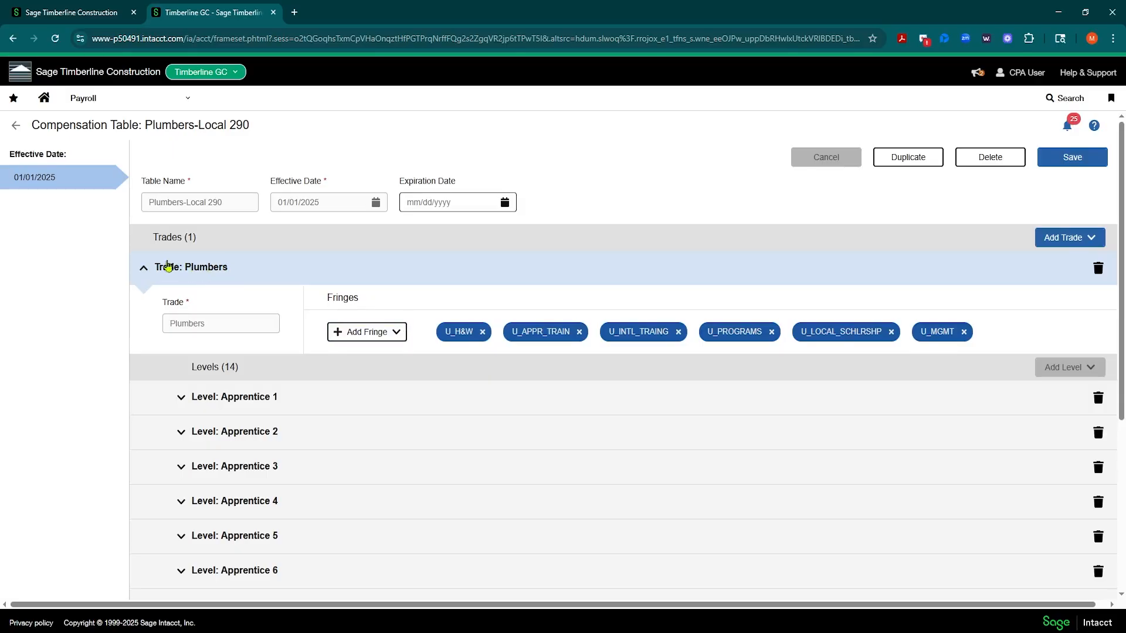
pyautogui.click(394, 333)
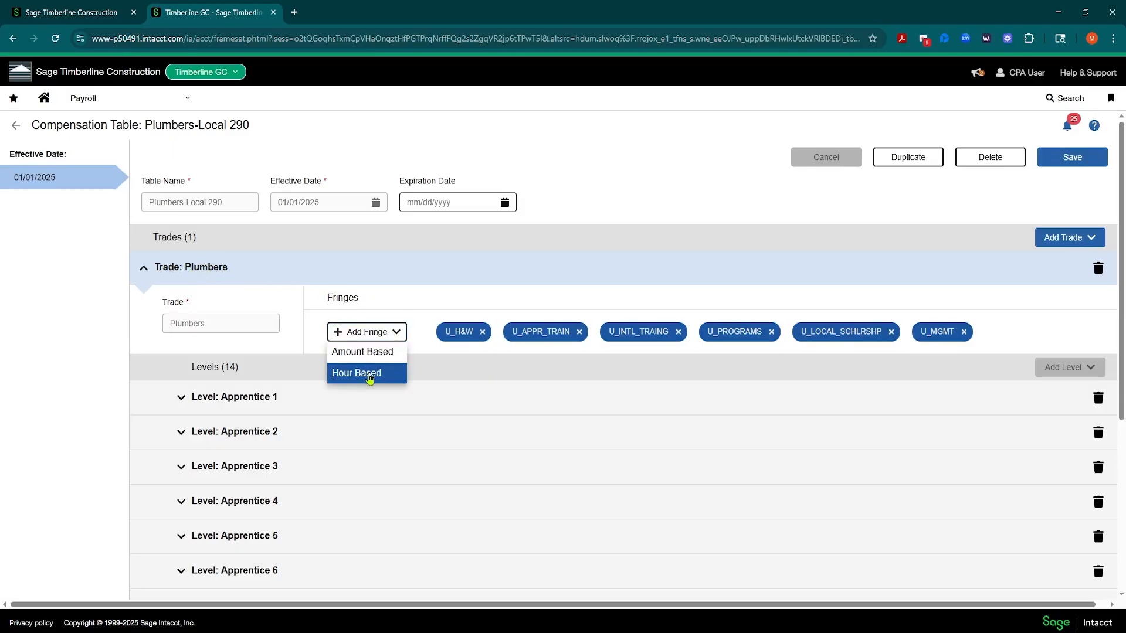
pyautogui.click(417, 313)
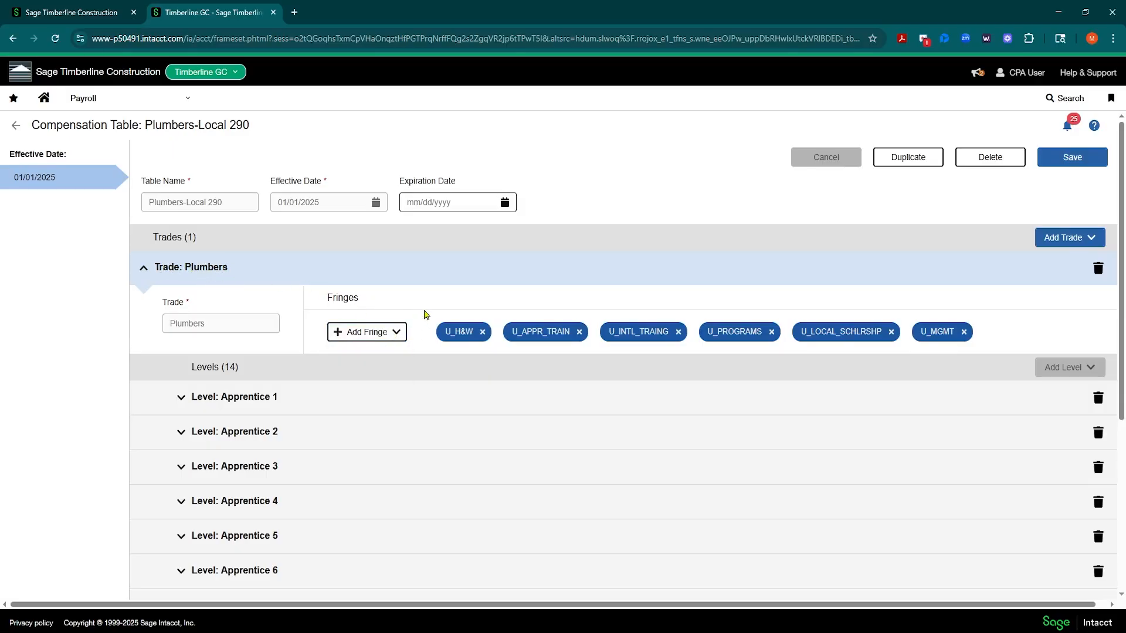
pyautogui.click(460, 333)
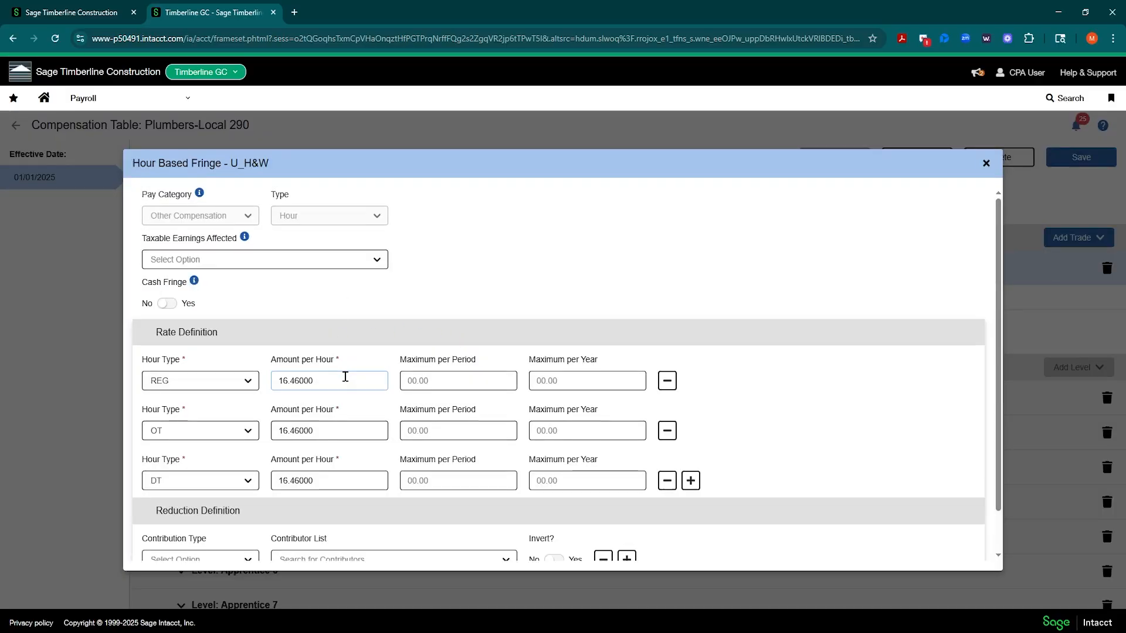
# - Inspect the U_H&W fringe's hourly amounts, close its definition, and look over the Plumbers trade's list of levels
pyautogui.click(344, 378)
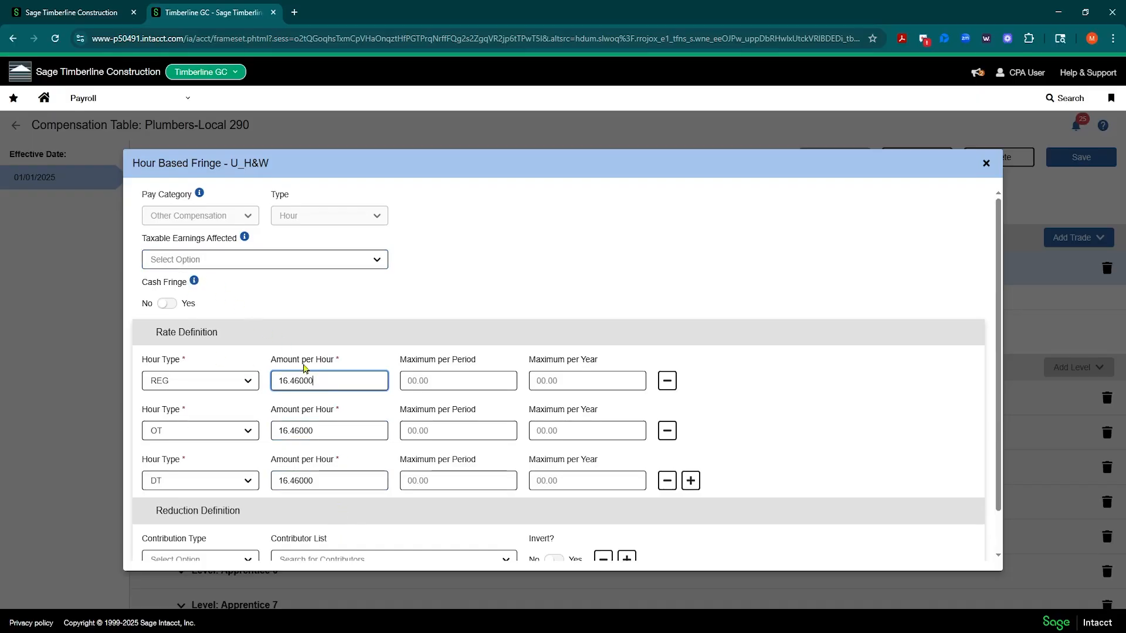
pyautogui.click(985, 163)
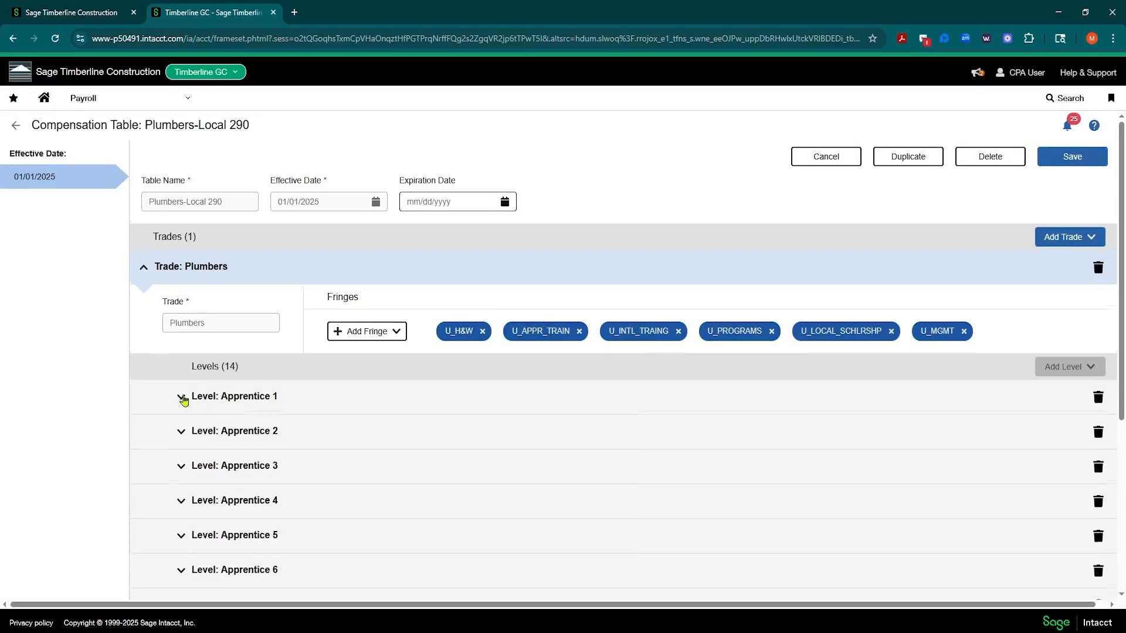
pyautogui.scroll(-5, 184, 400)
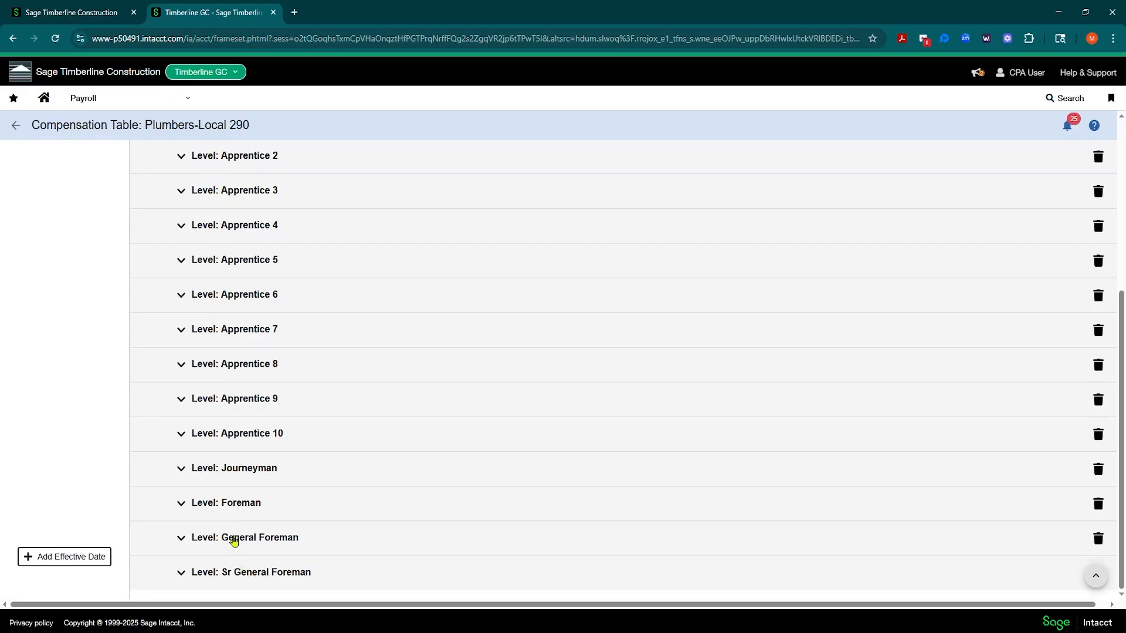
pyautogui.scroll(5, 234, 540)
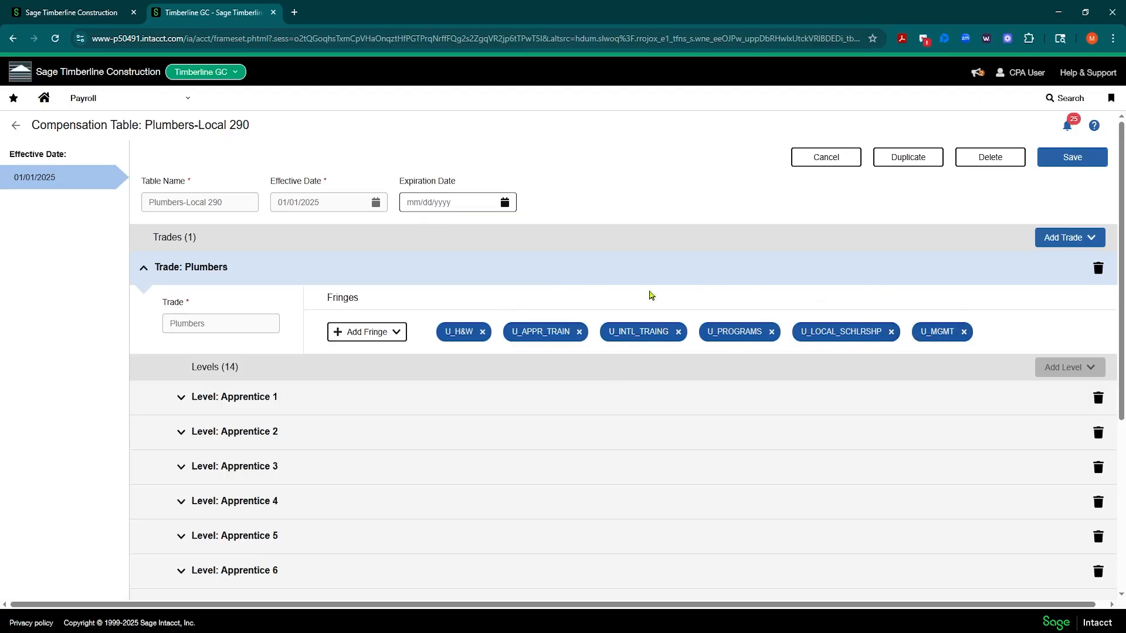
# - Expand the Apprentice 1 level, view the fringe types that can be added, and inspect its U_DUES fringe amounts
pyautogui.click(181, 398)
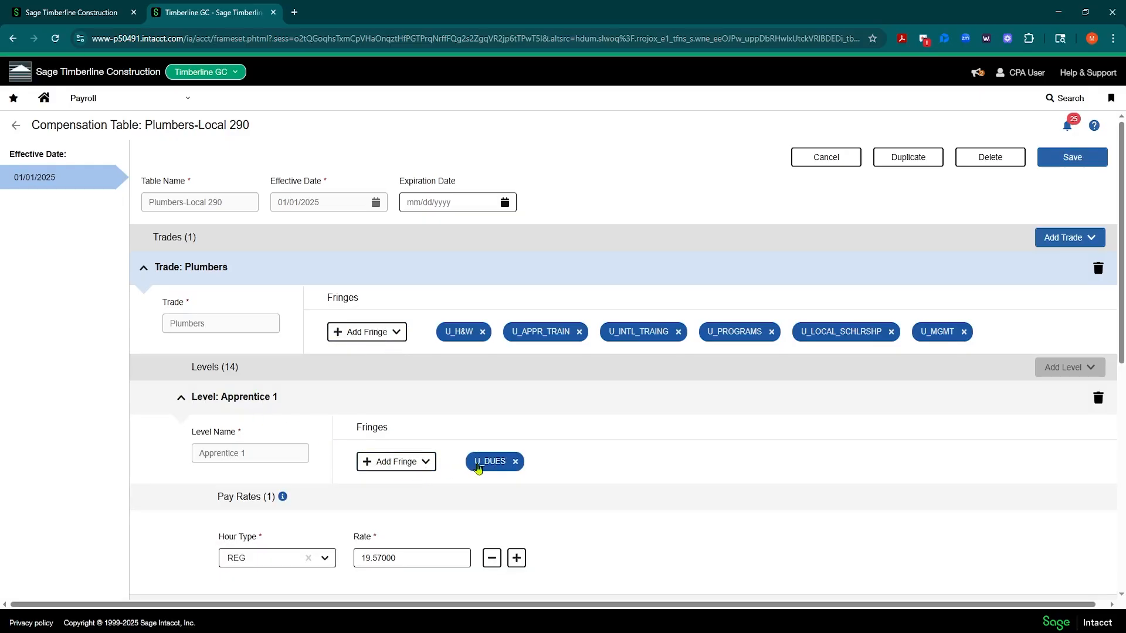
pyautogui.click(425, 462)
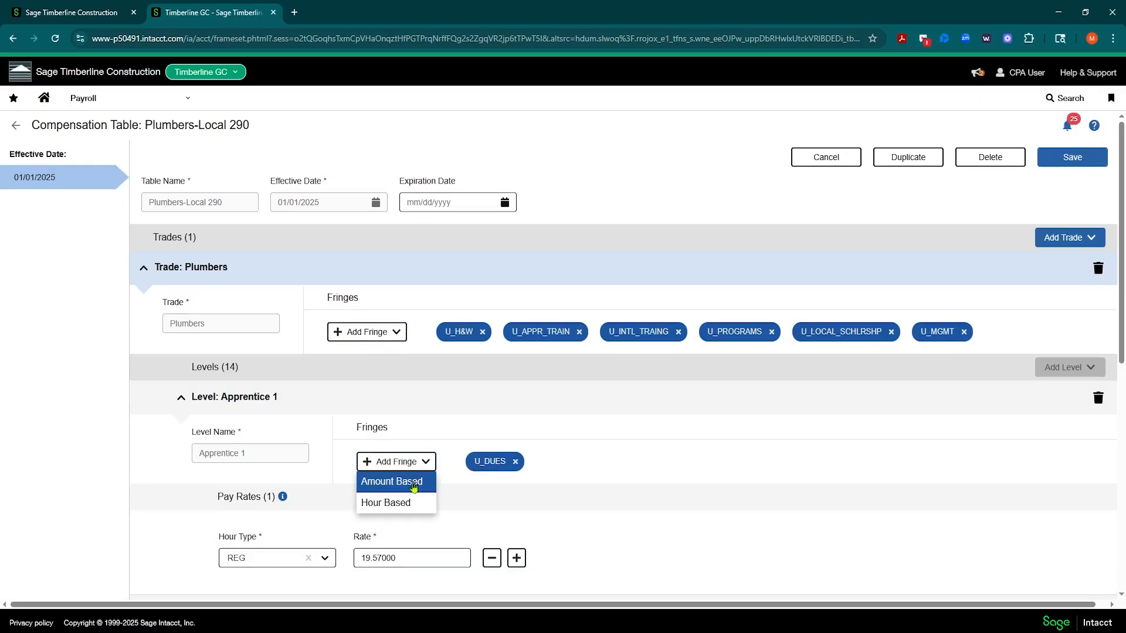
pyautogui.click(584, 434)
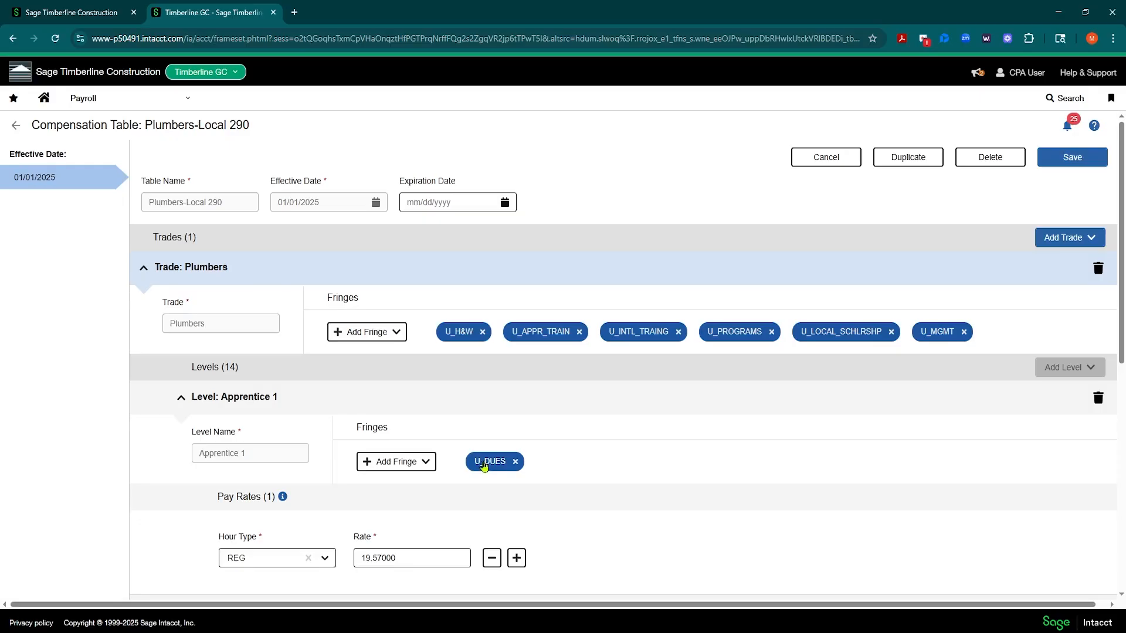
pyautogui.click(484, 462)
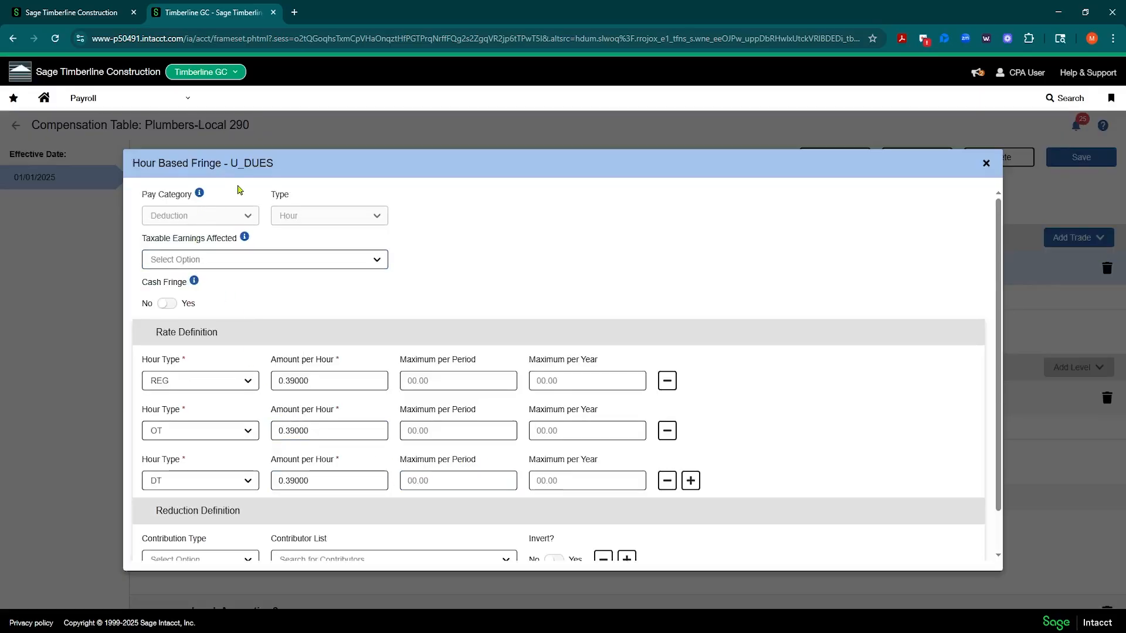
pyautogui.click(287, 389)
pyautogui.click(323, 387)
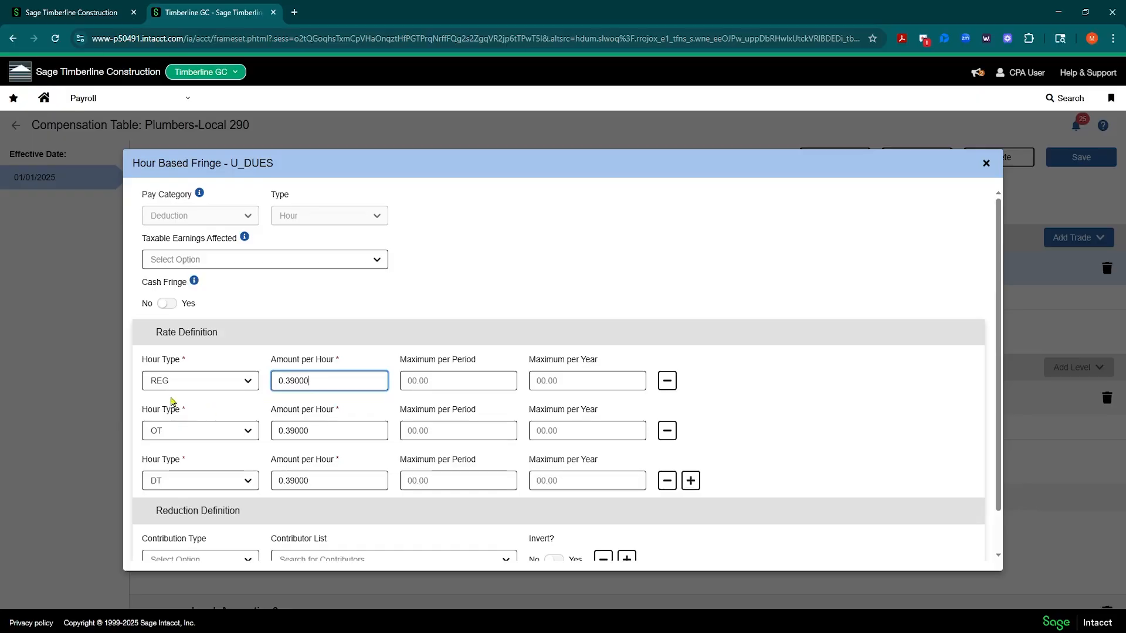
pyautogui.click(984, 164)
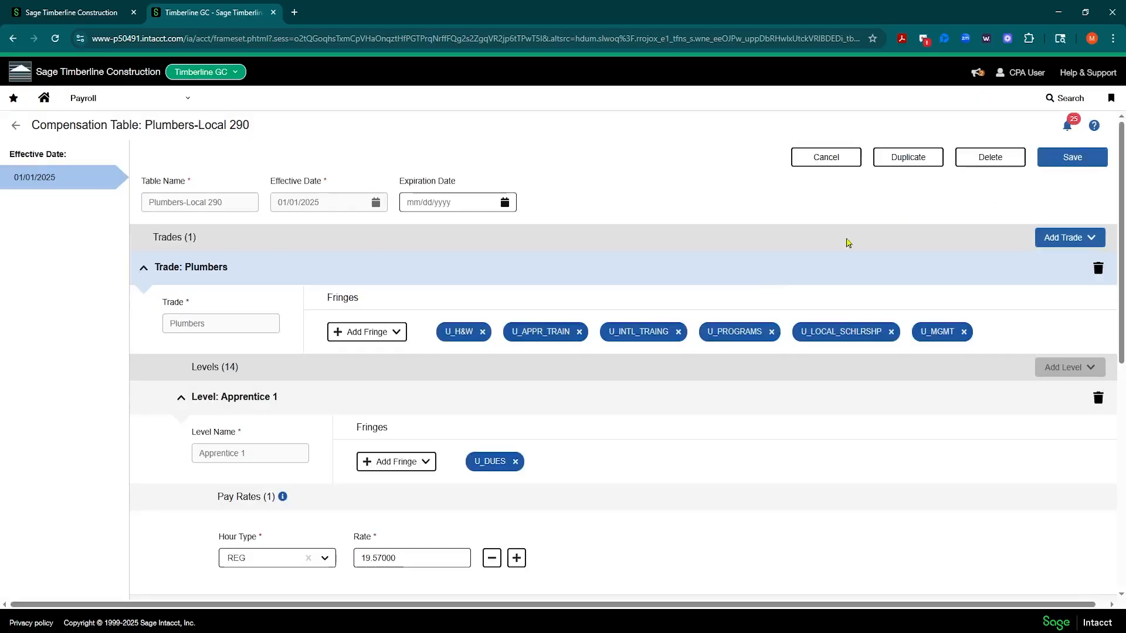
# - Collapse the Apprentice 1 level and inspect the Apprentice 2 level's U_DUES fringe and pay rate
pyautogui.click(181, 397)
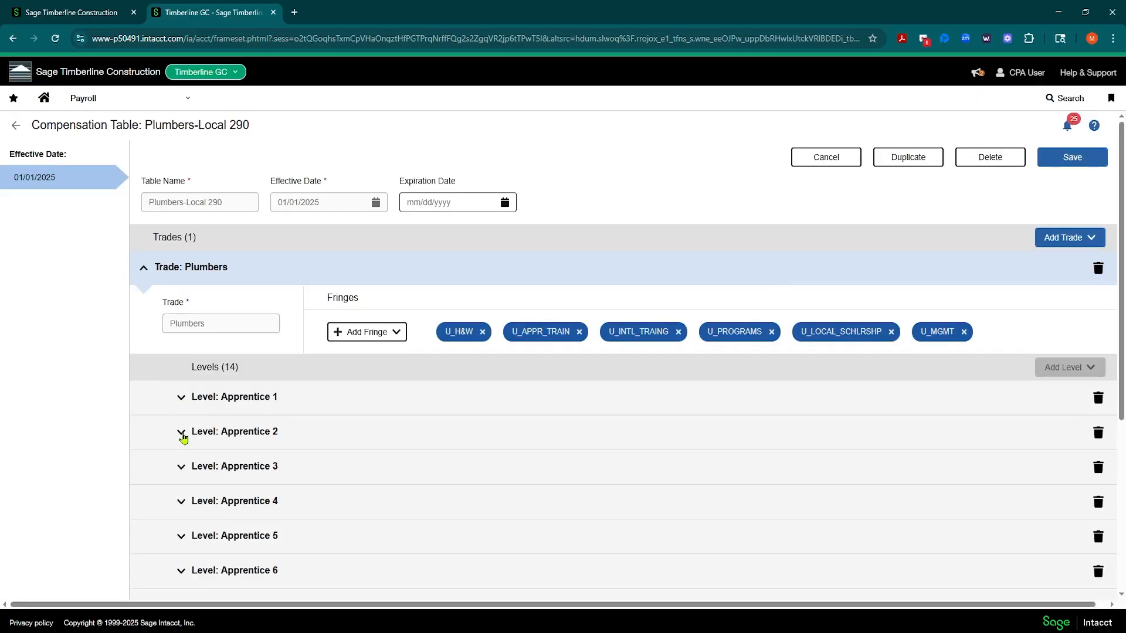
pyautogui.click(181, 434)
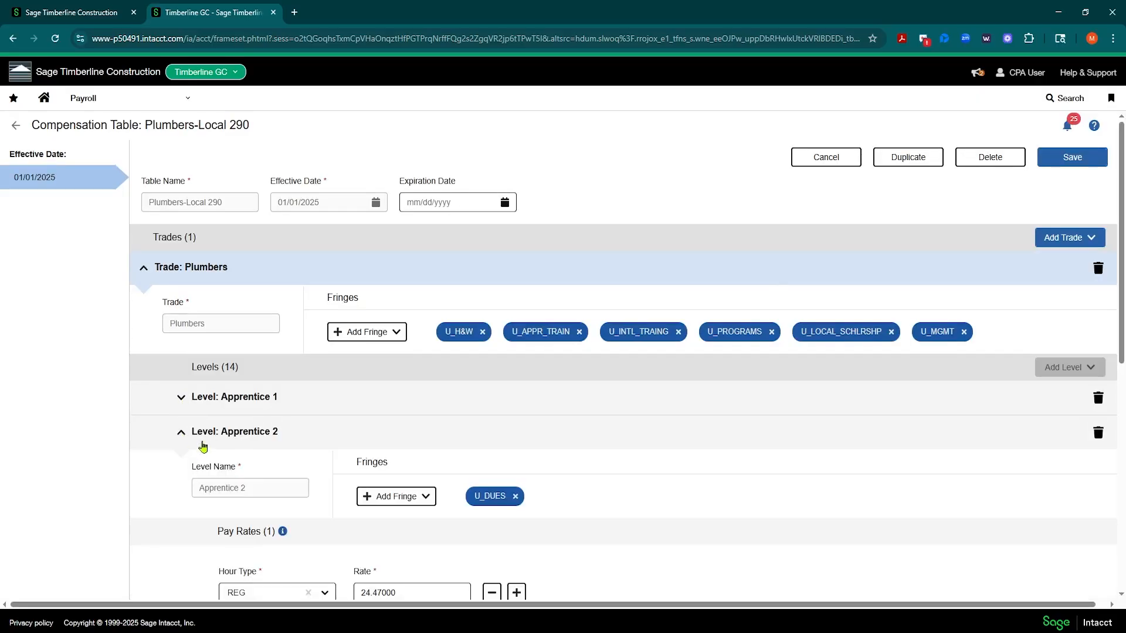
pyautogui.click(488, 498)
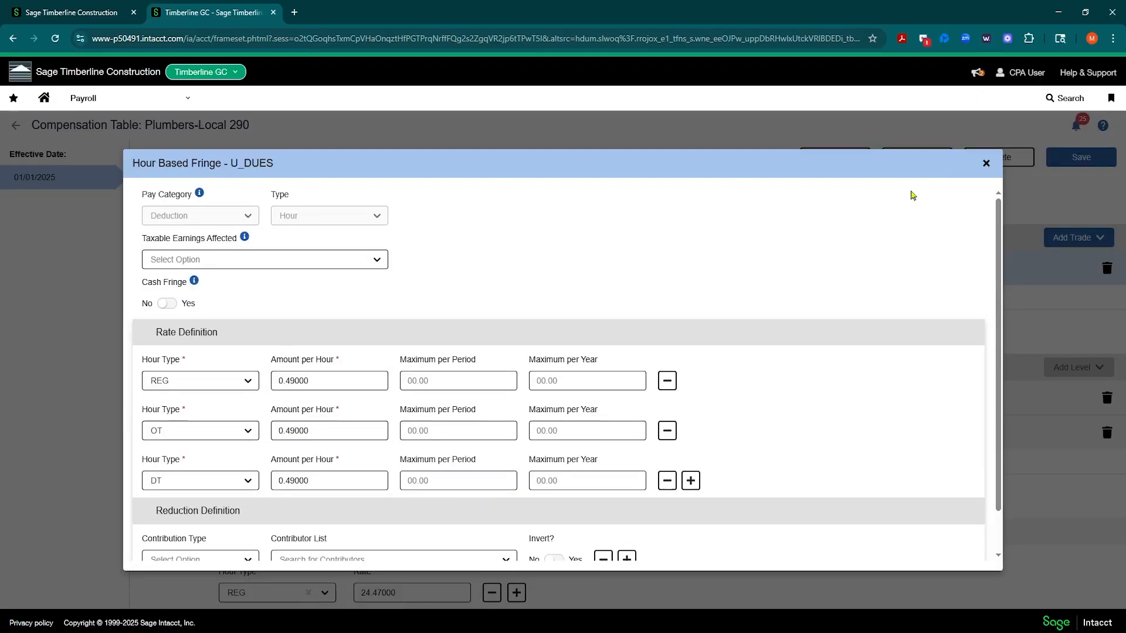
pyautogui.click(986, 164)
pyautogui.scroll(-4, 457, 411)
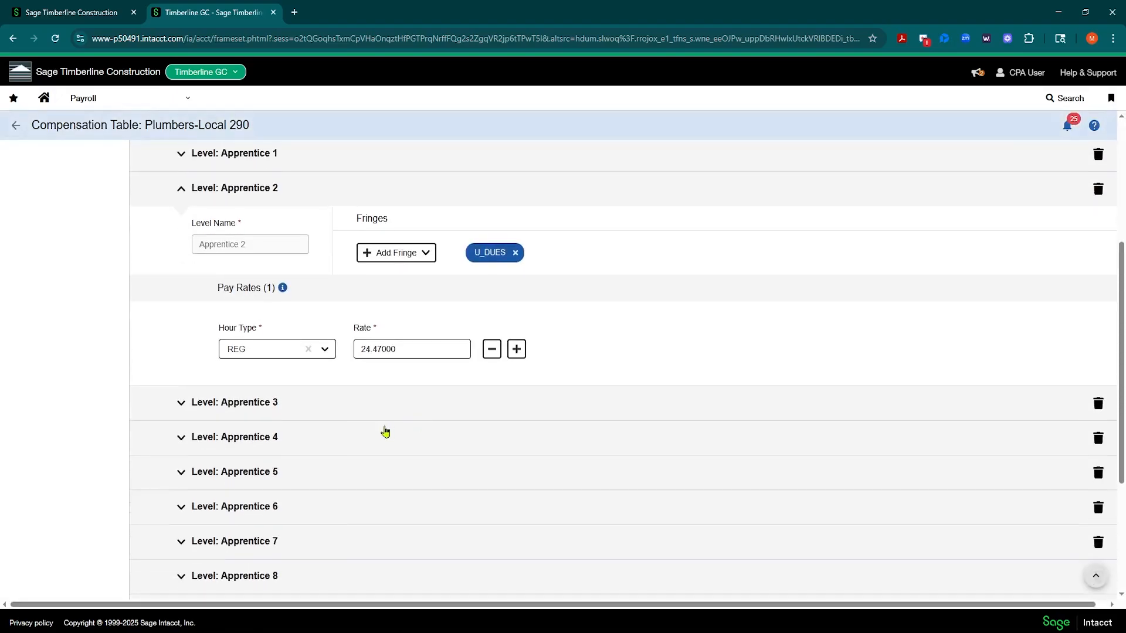
# - Expand the Foreman level and inspect the hourly amounts of its U_PENSION fringe
pyautogui.scroll(-4, 223, 480)
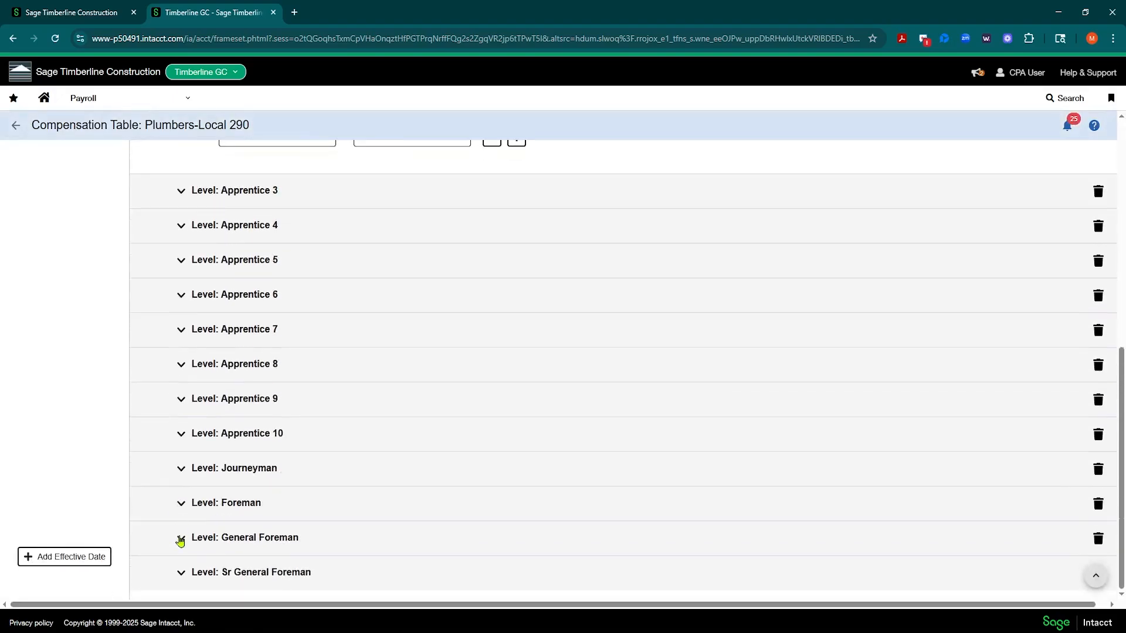
pyautogui.click(180, 504)
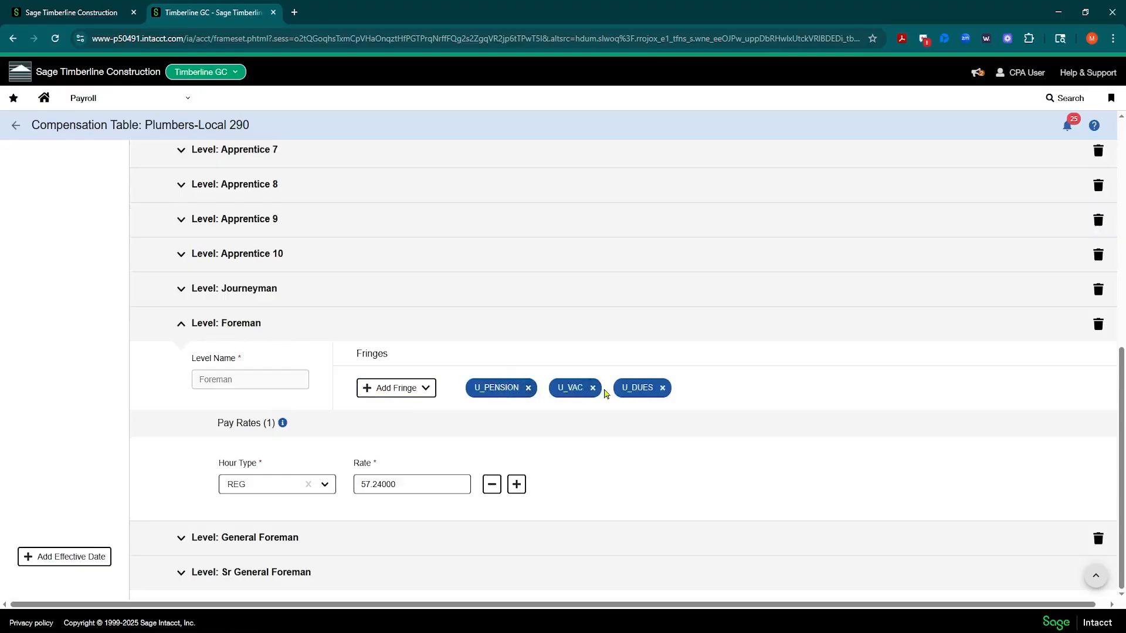
pyautogui.click(497, 390)
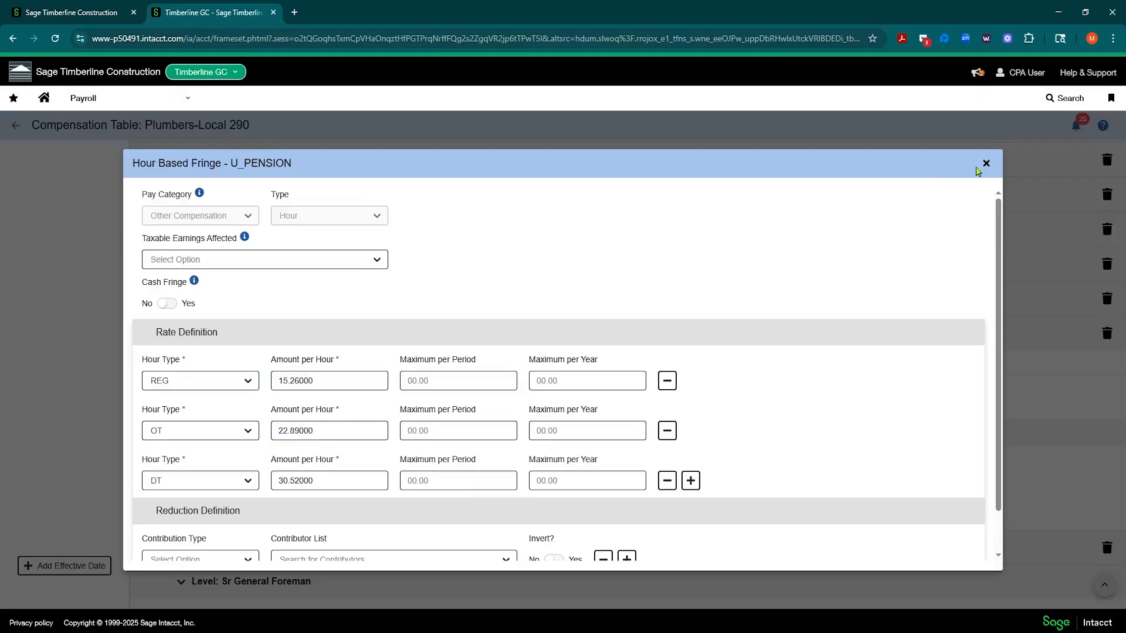
pyautogui.click(985, 164)
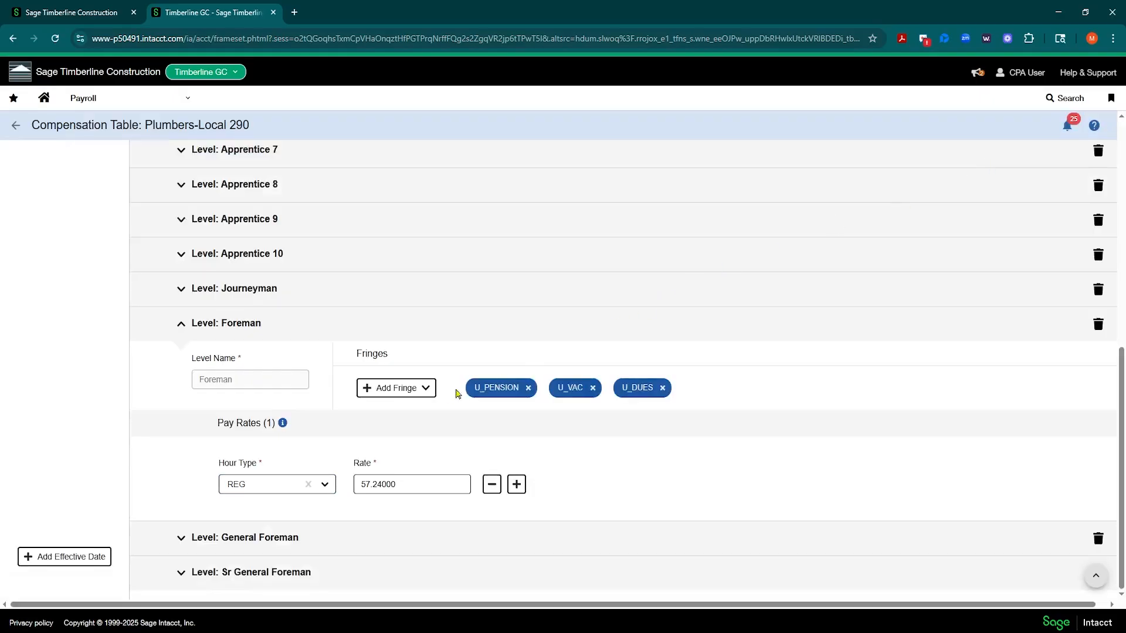
# - Start a new amount-based fringe on the Foreman level and look through the available fringe identifiers
pyautogui.click(427, 397)
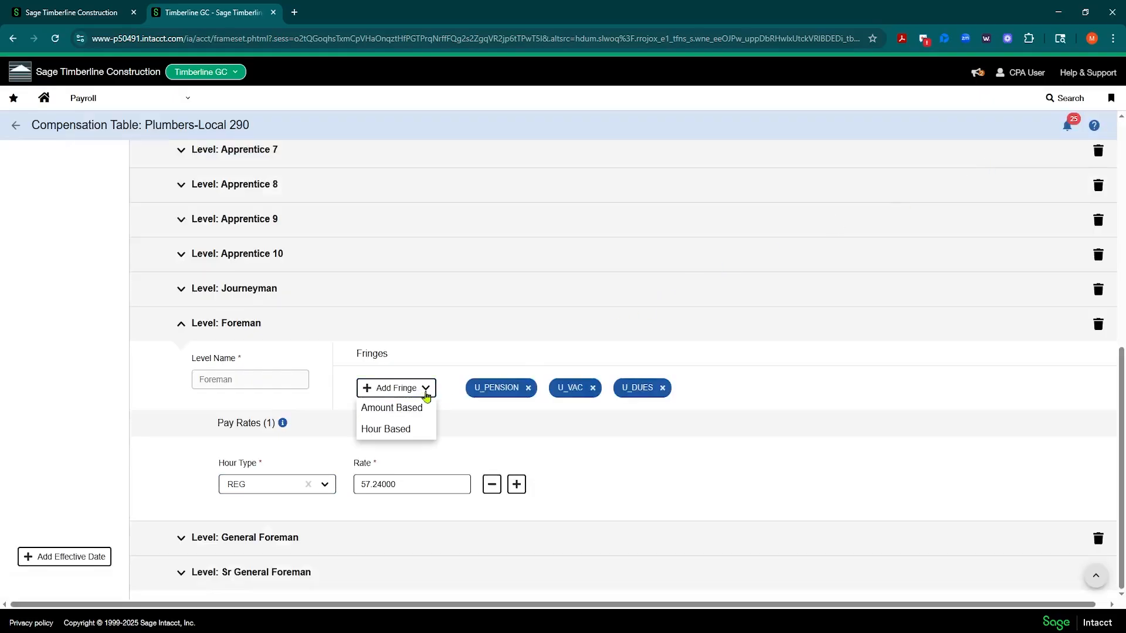
pyautogui.click(379, 409)
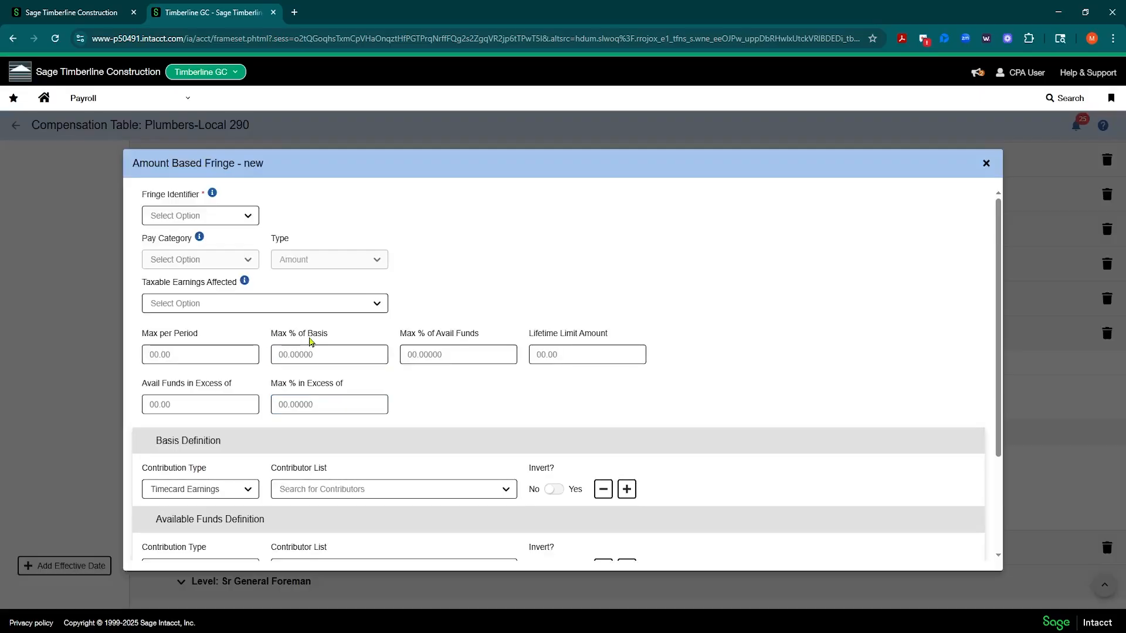
pyautogui.click(252, 217)
pyautogui.scroll(-2, 235, 314)
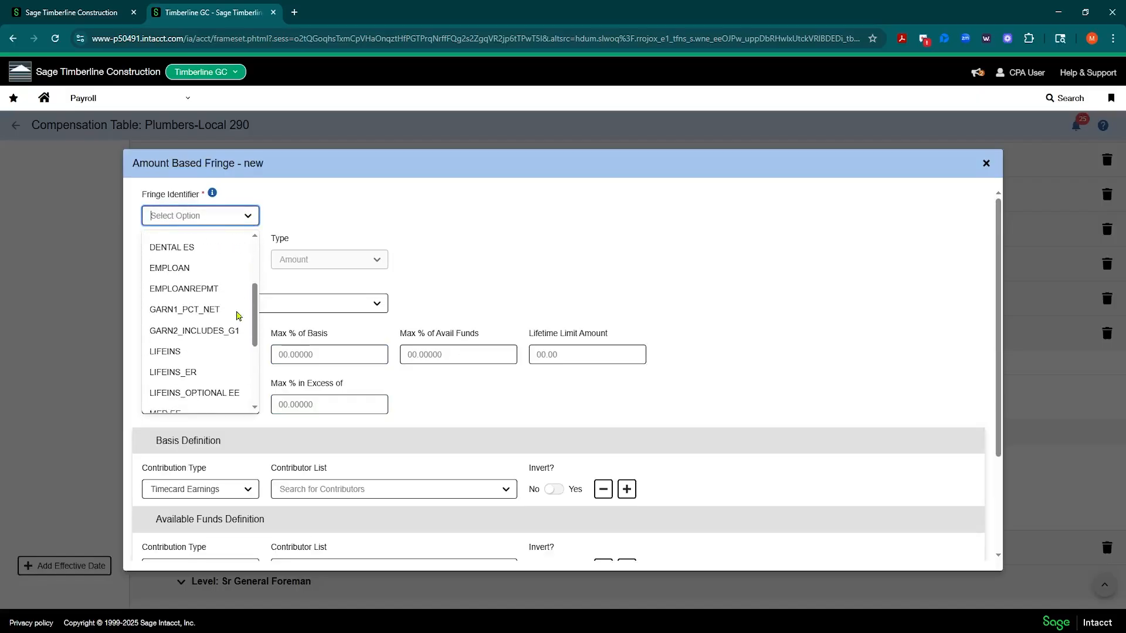
pyautogui.scroll(-1, 238, 315)
pyautogui.scroll(-2, 238, 316)
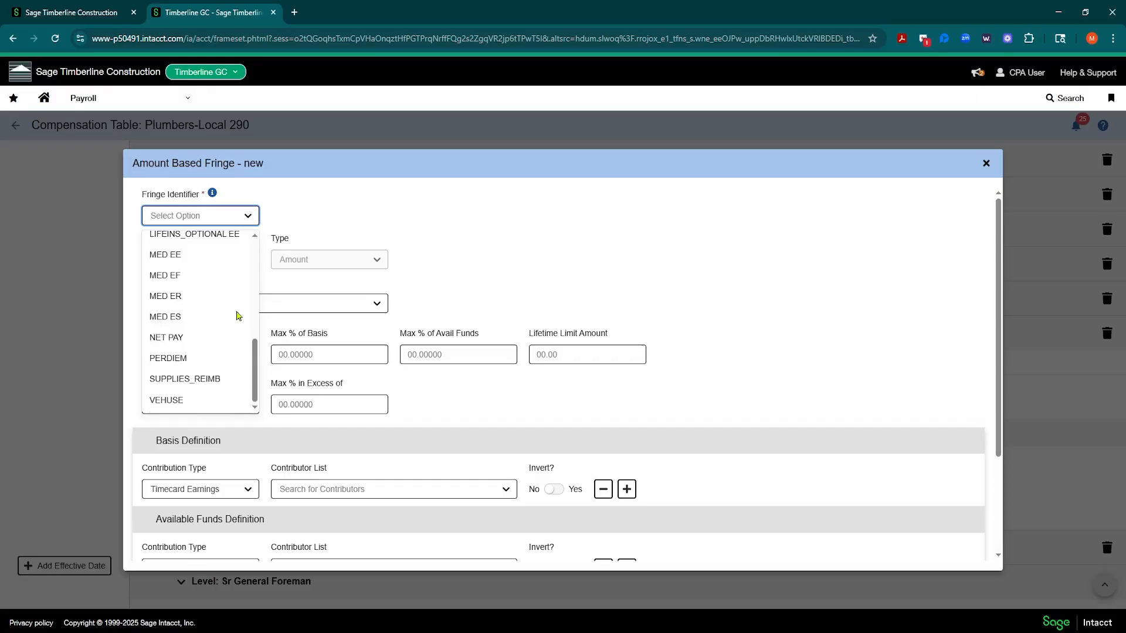
pyautogui.scroll(5, 212, 402)
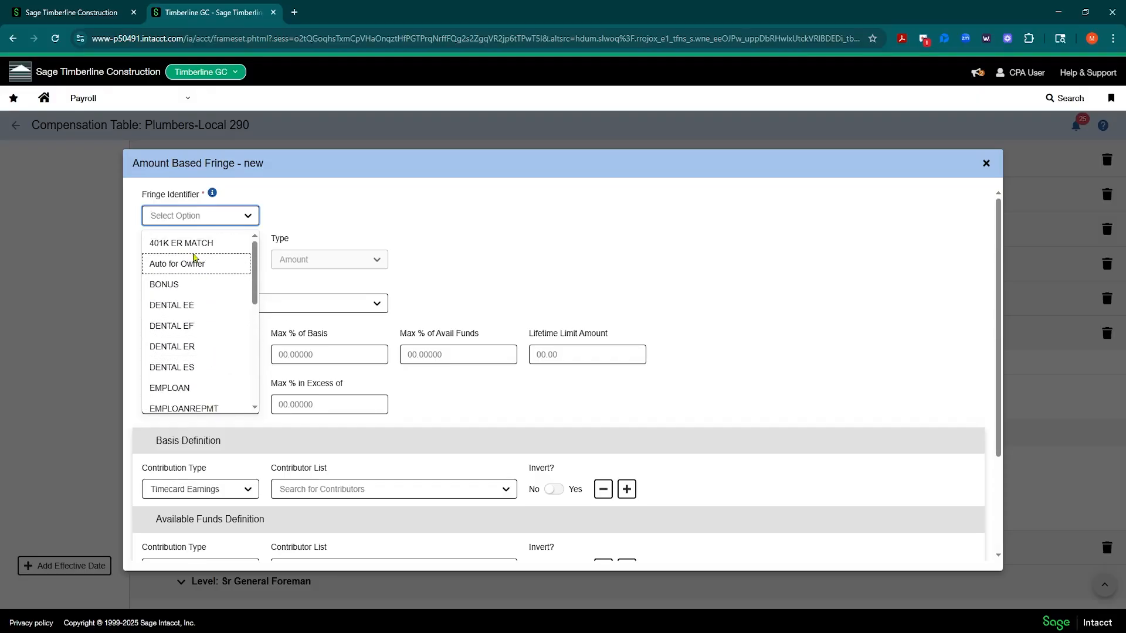
pyautogui.scroll(-3, 197, 267)
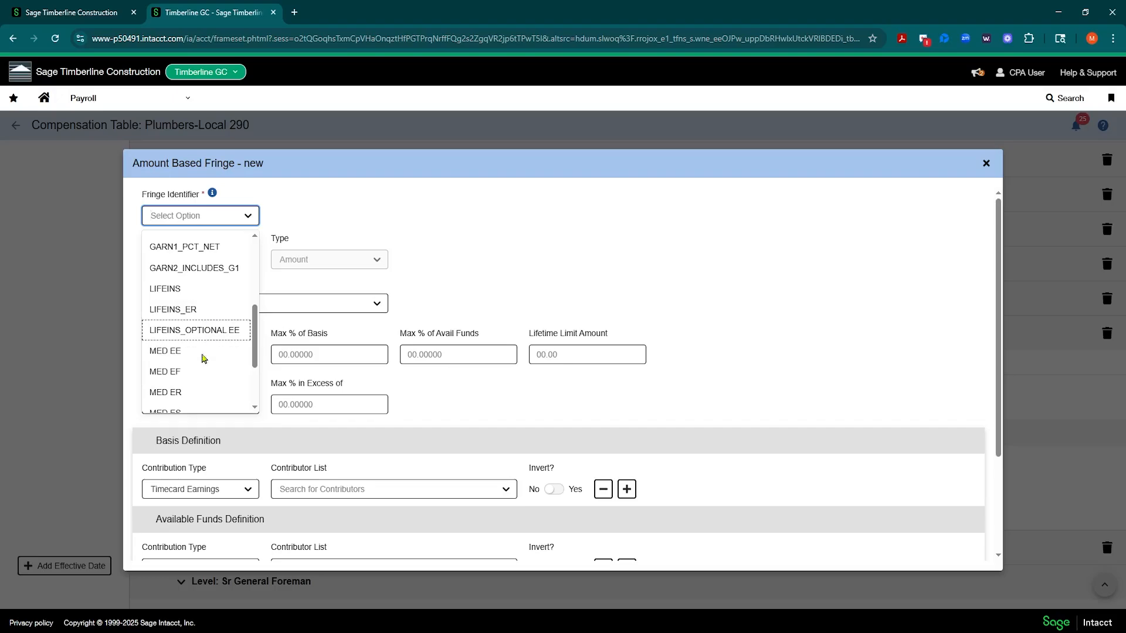
# - Try out the MED ER fringe with a maximum of 3% of basis, and close its definition
pyautogui.click(195, 399)
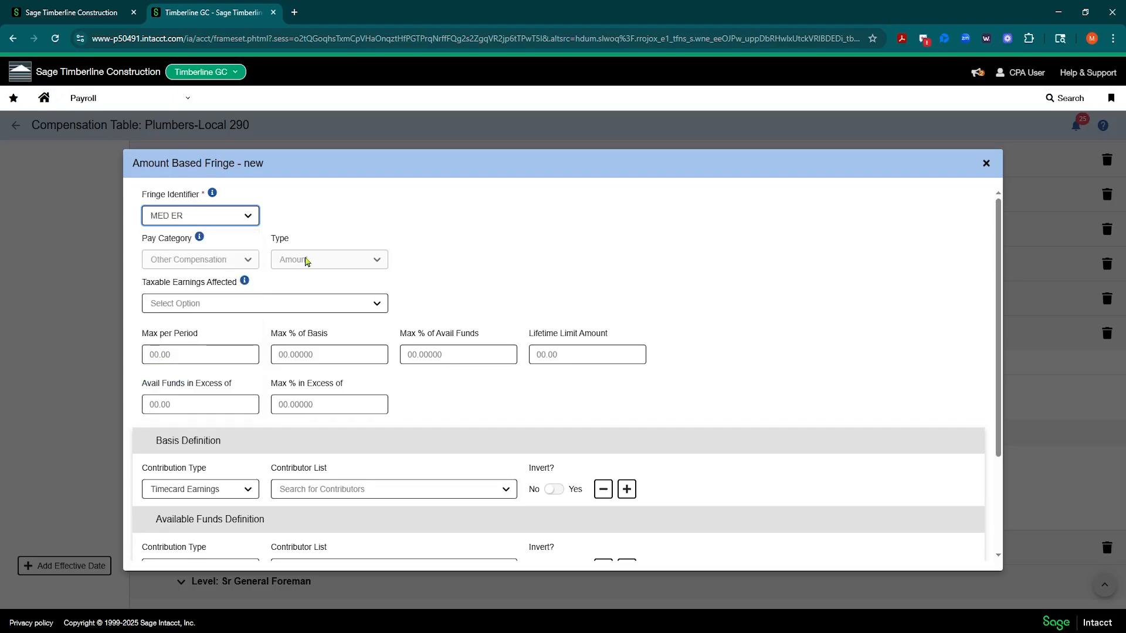
pyautogui.click(302, 353)
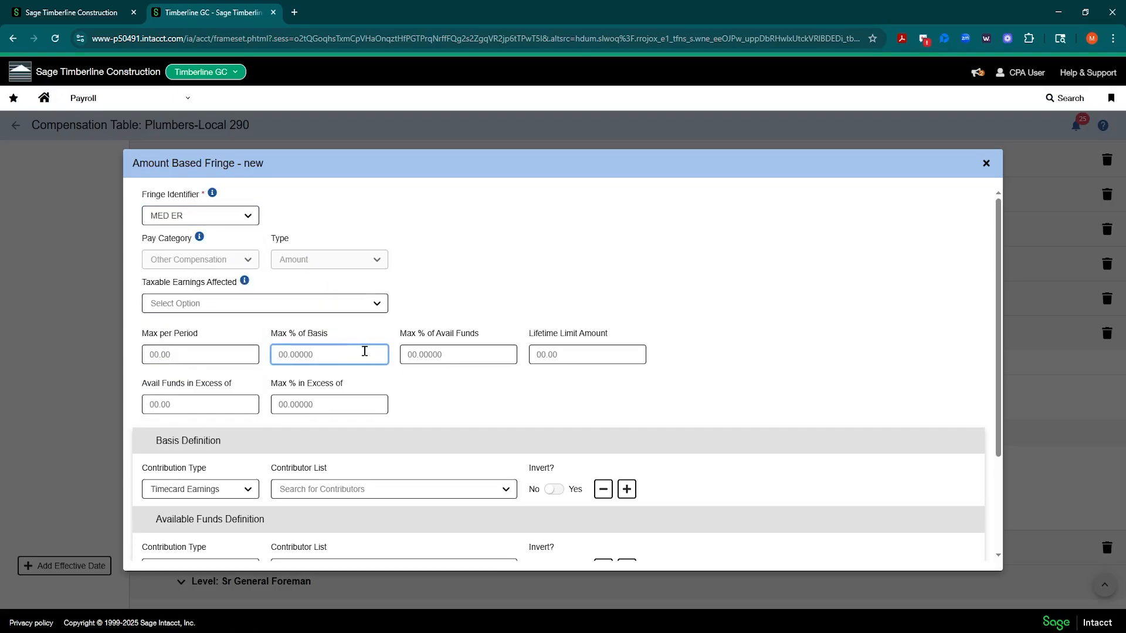
pyautogui.write('3')
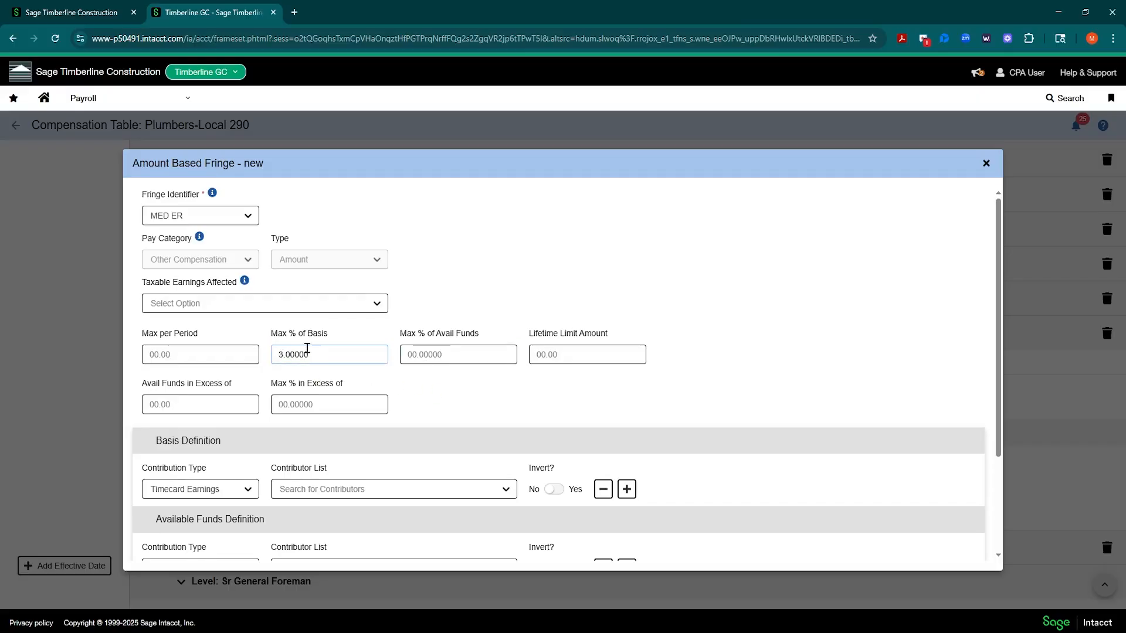
pyautogui.click(986, 162)
# - Look over the Plumbers trade's fringes and levels once more
pyautogui.scroll(8, 433, 431)
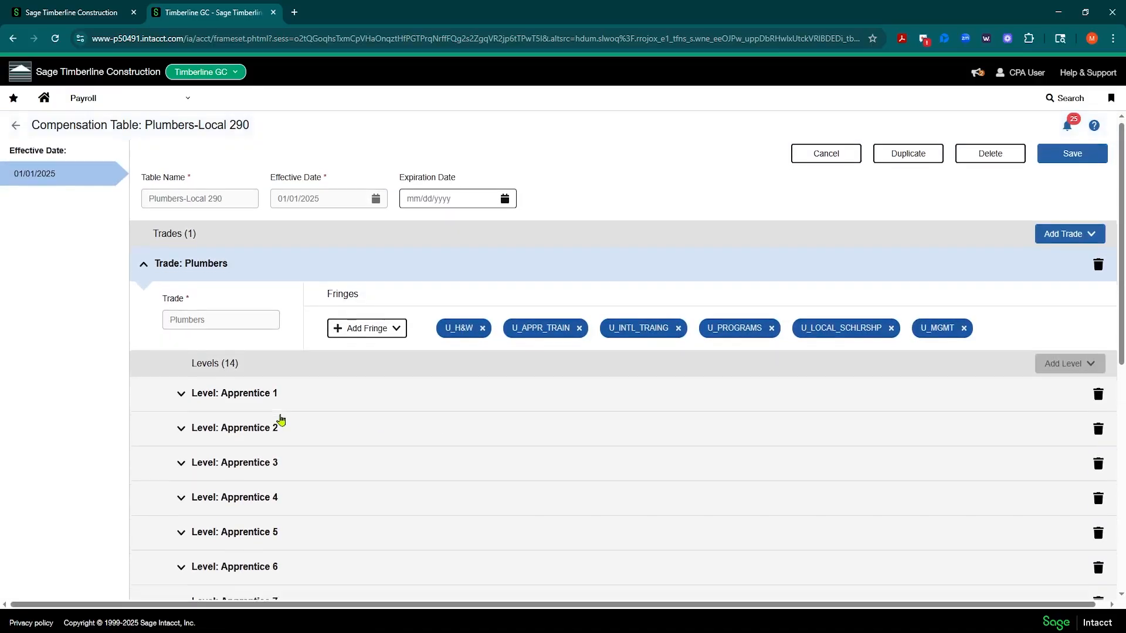
pyautogui.scroll(-5, 279, 421)
pyautogui.click(184, 476)
pyautogui.scroll(5, 176, 364)
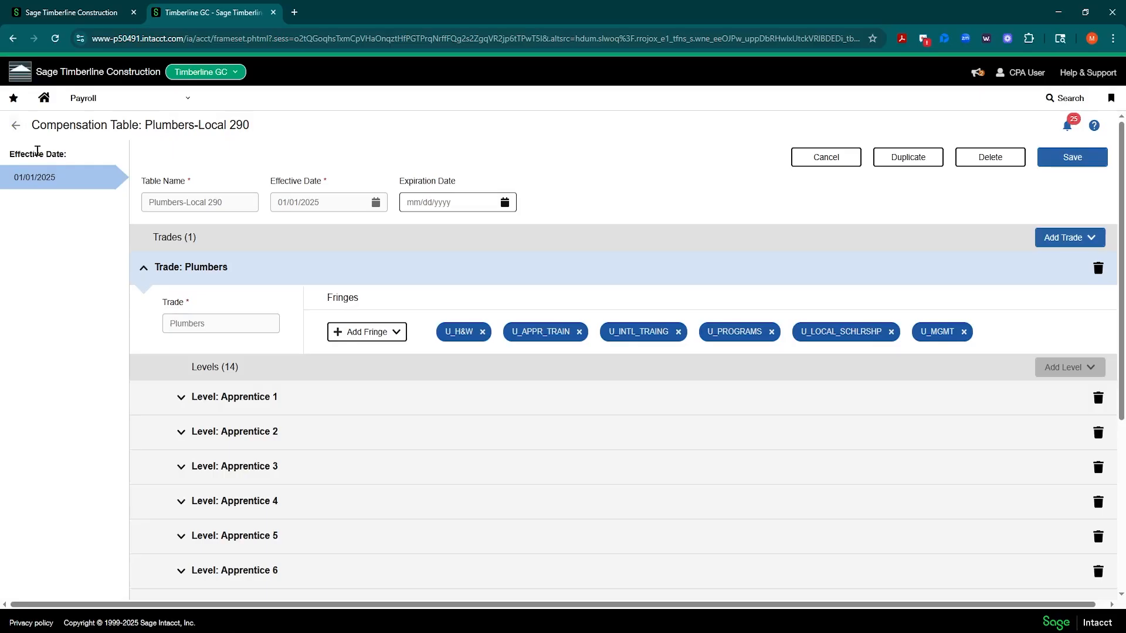
# - Leave the Plumbers-Local 290 table without saving the changes, and reopen it from the list of compensation tables
pyautogui.click(15, 126)
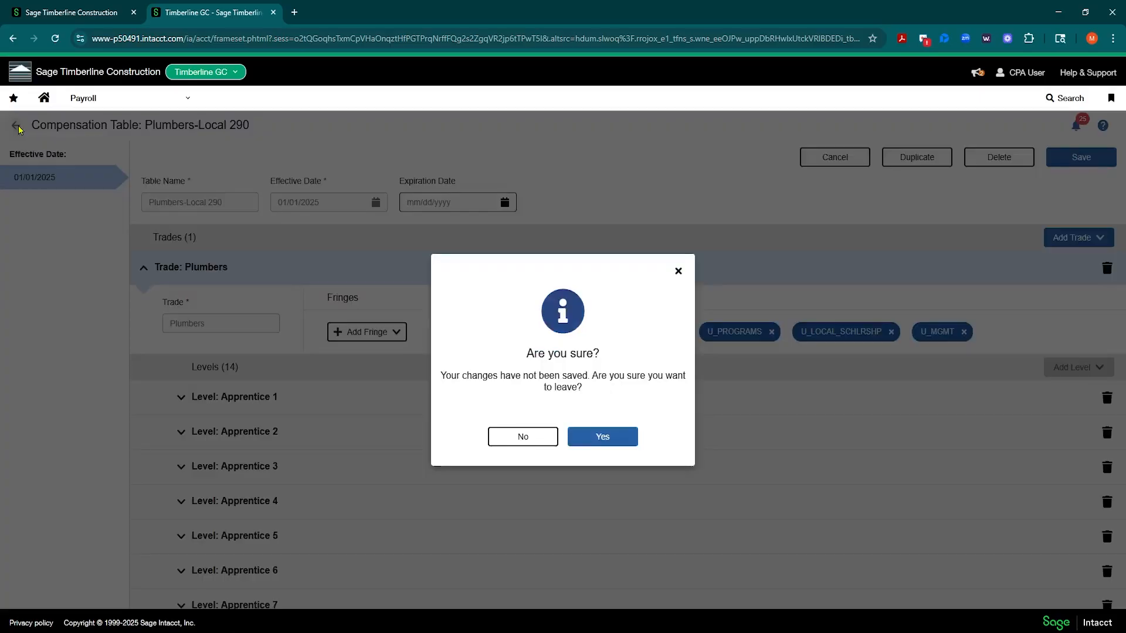
pyautogui.click(602, 437)
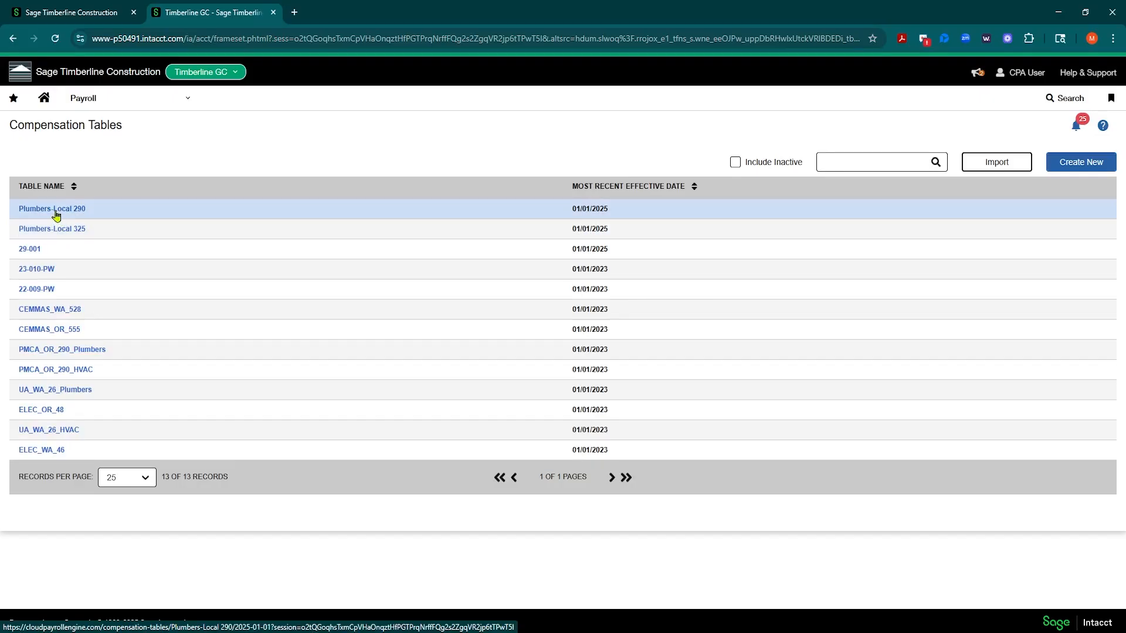
pyautogui.click(57, 212)
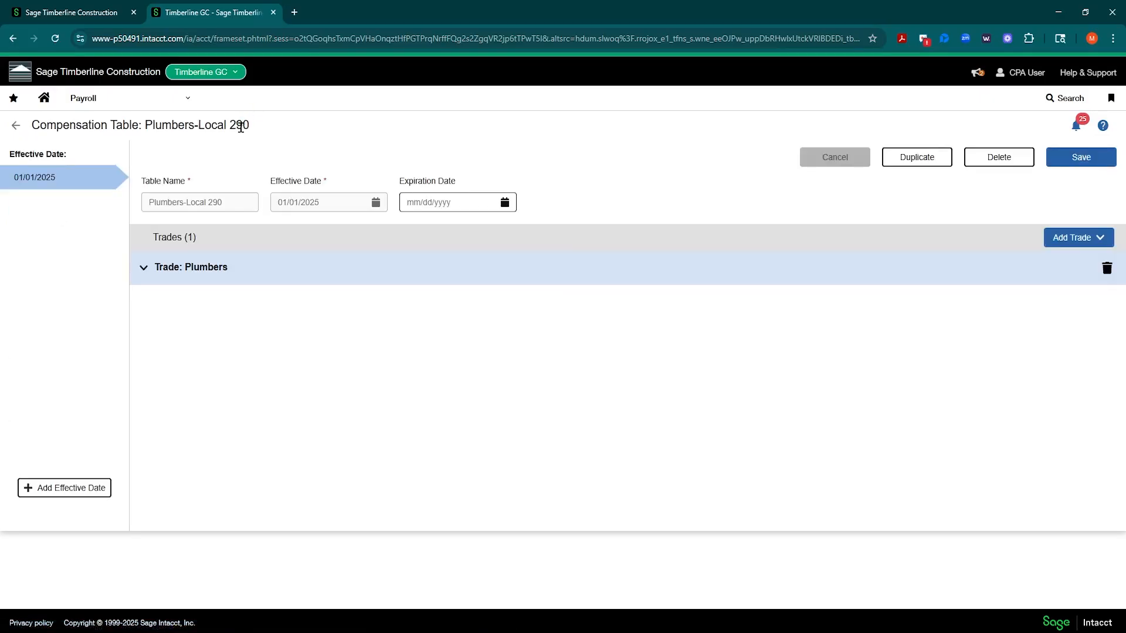
# - Duplicate the 01/01/2025 version of the Plumbers-Local 290 table with the effective date 08/29/2025, and save it
pyautogui.click(56, 185)
pyautogui.click(902, 159)
pyautogui.click(359, 208)
pyautogui.click(346, 211)
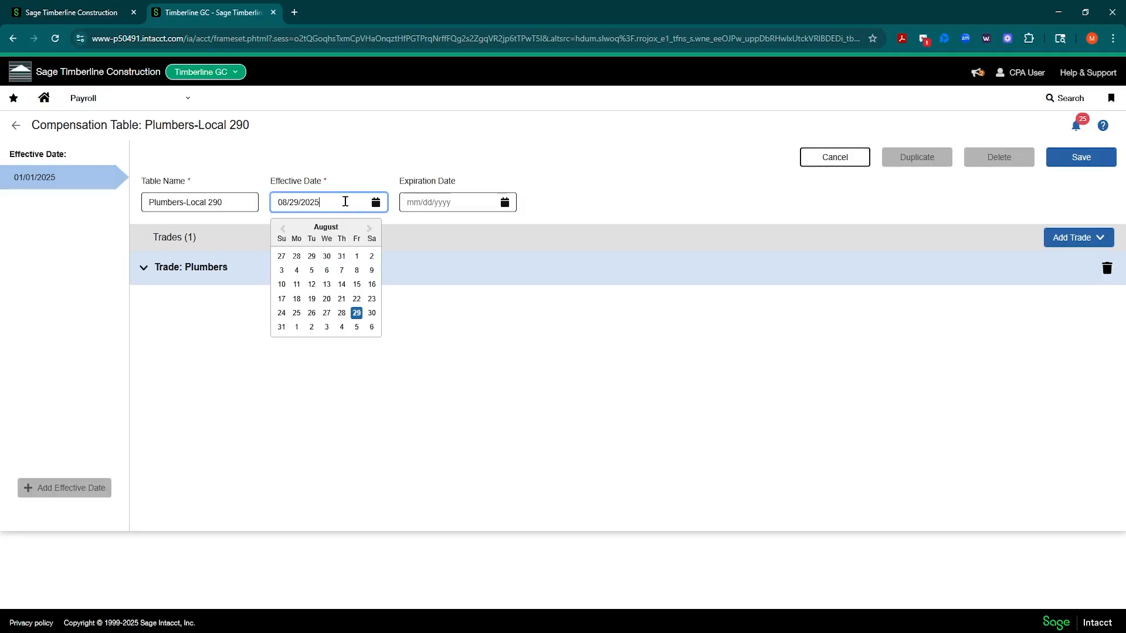
pyautogui.click(591, 179)
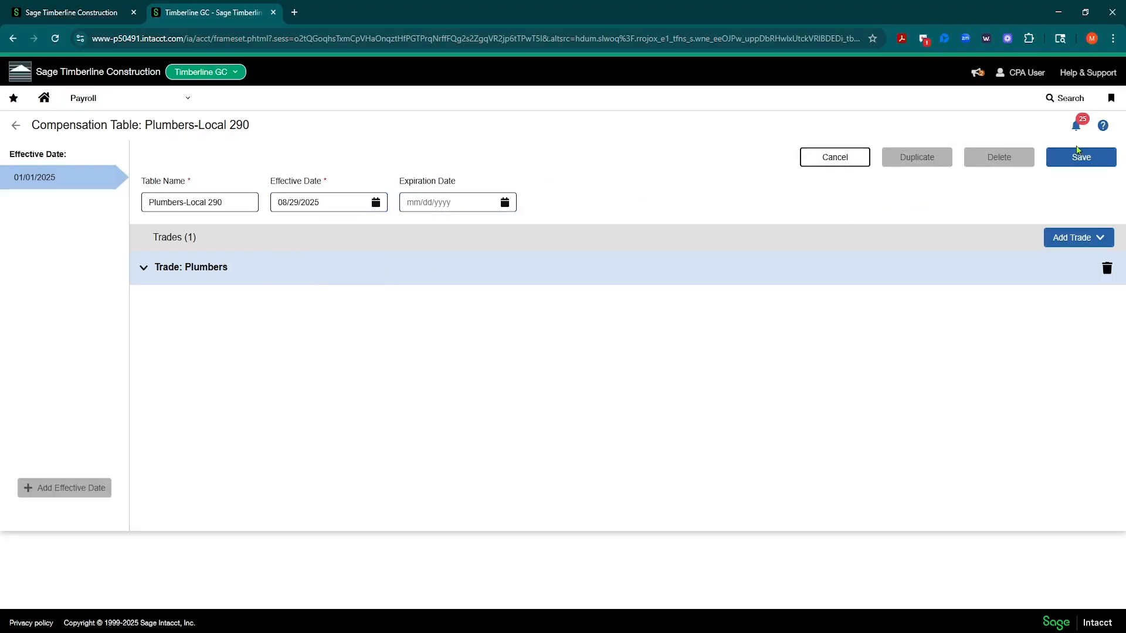
pyautogui.click(1079, 154)
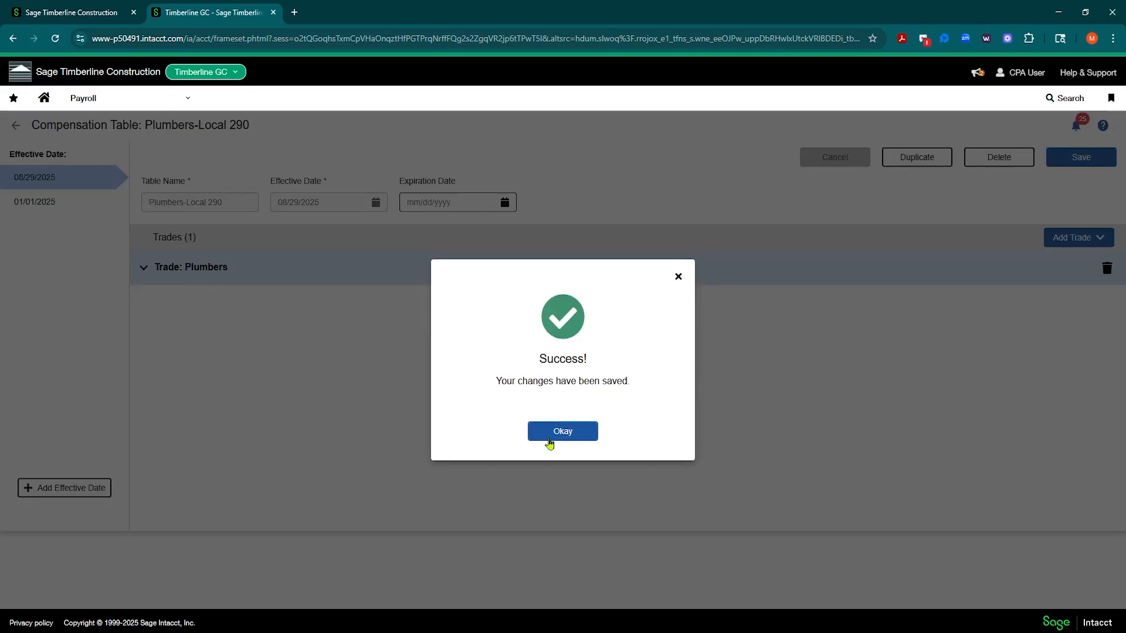
# - Set the REG pay rate of the Apprentice 1 level to 21 in the 08/29/2025 version, and save the table
pyautogui.click(562, 432)
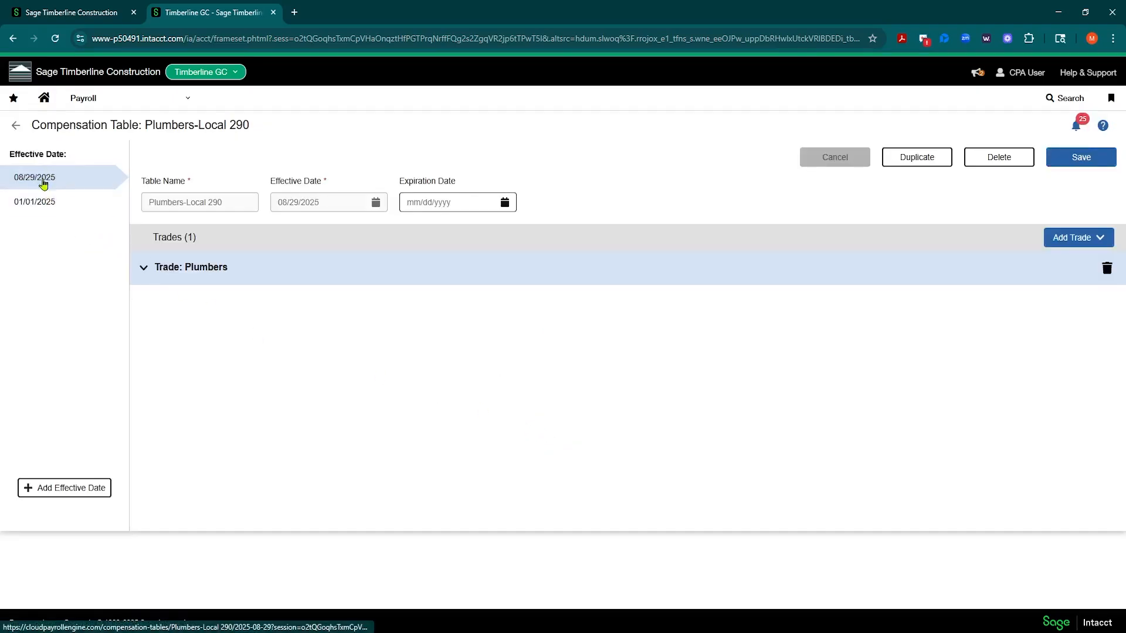
pyautogui.click(142, 270)
pyautogui.click(182, 401)
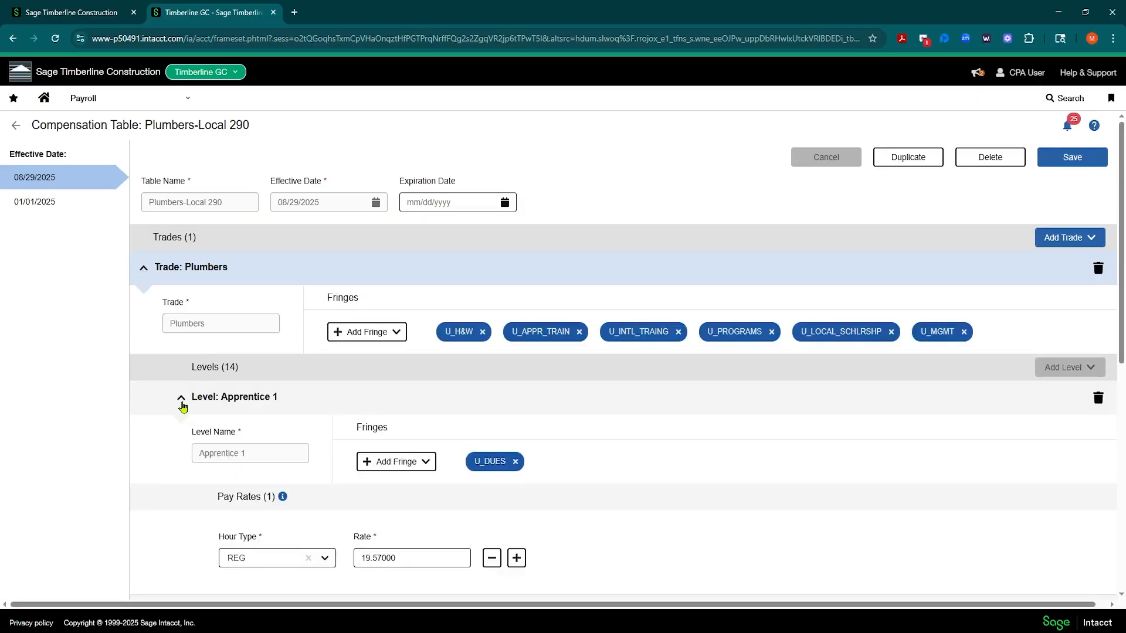
pyautogui.doubleClick(422, 557)
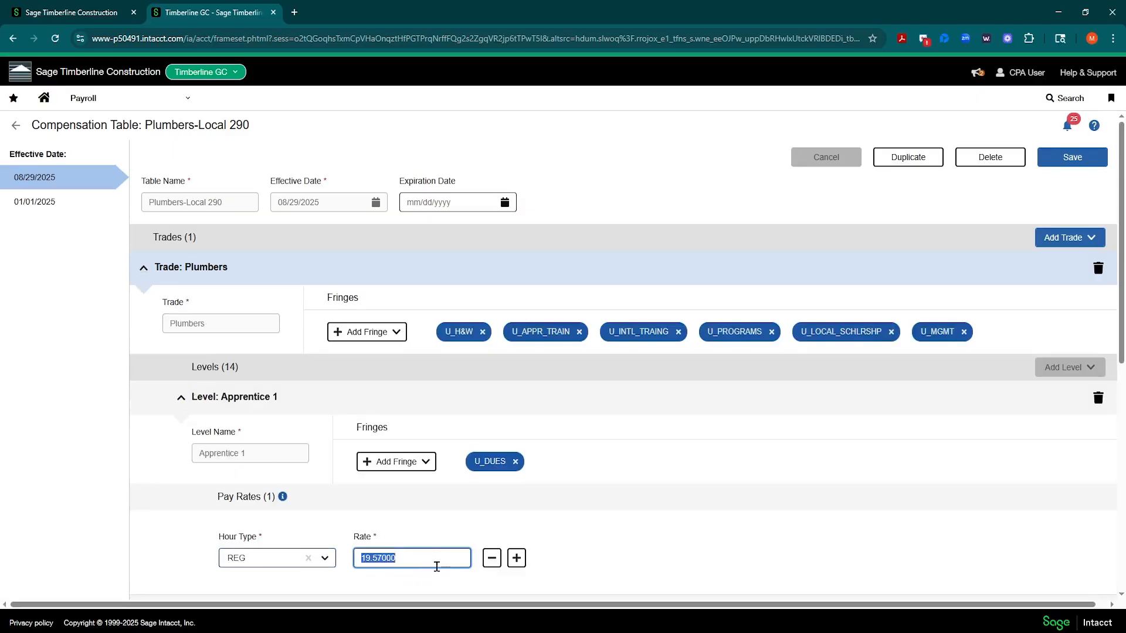
pyautogui.write('21')
pyautogui.click(623, 507)
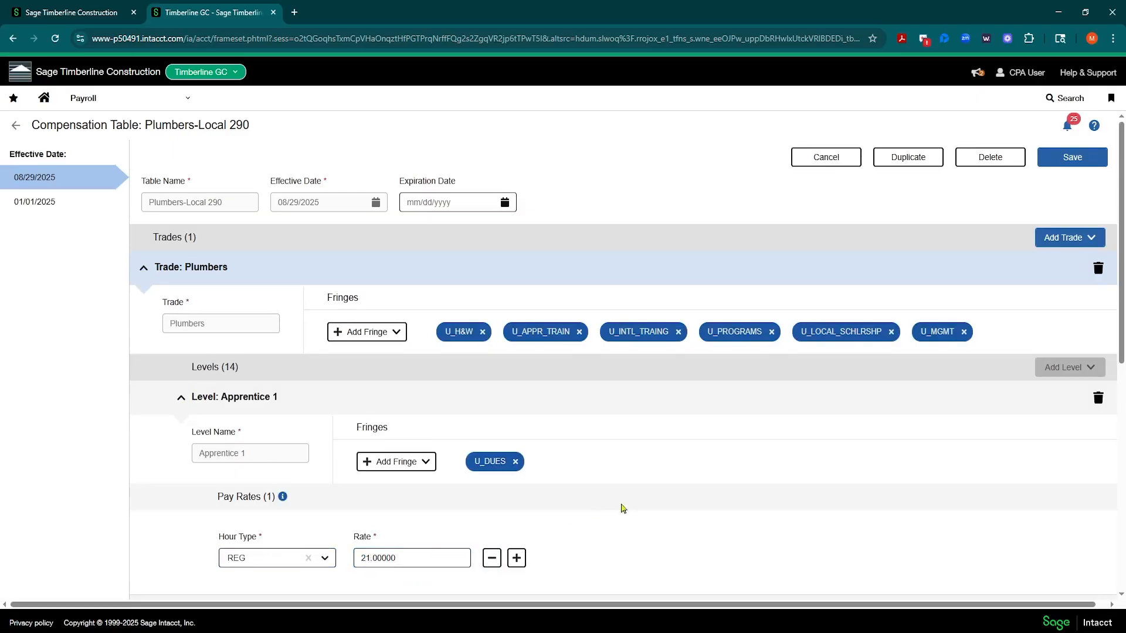
pyautogui.click(1068, 159)
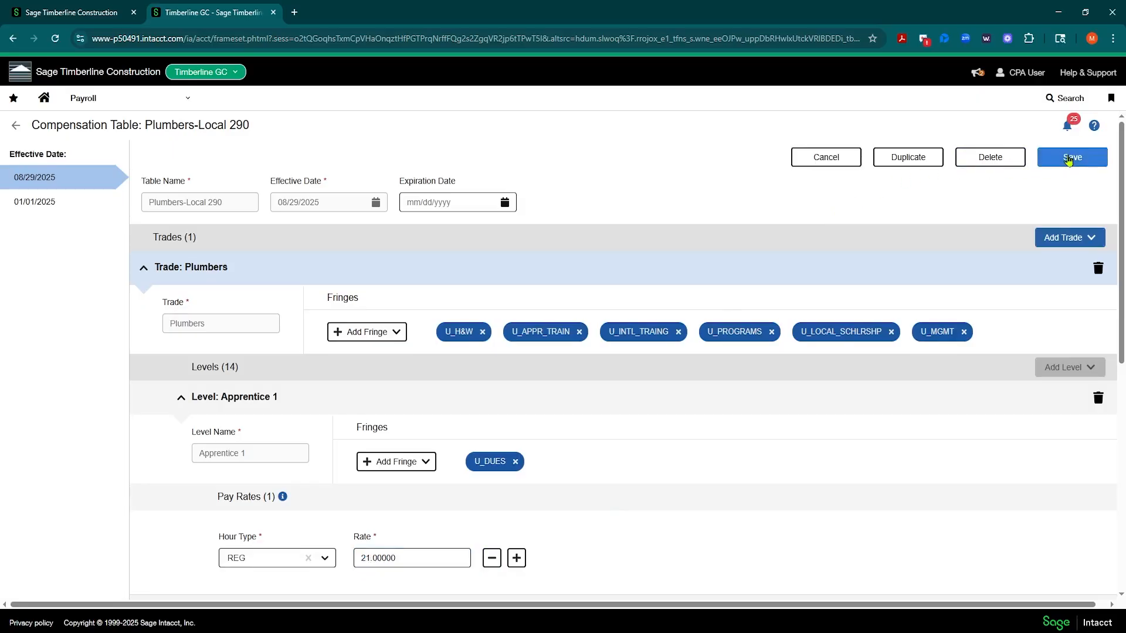
pyautogui.click(564, 432)
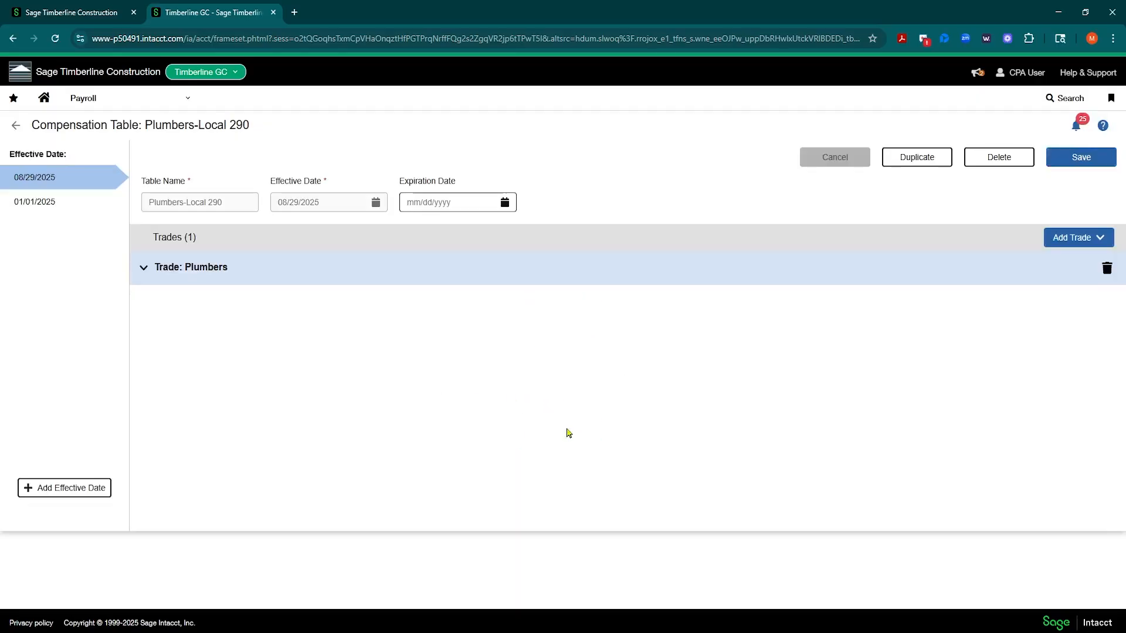
# - Look at the list of payroll union locals, and return to the list of compensation tables
pyautogui.click(16, 125)
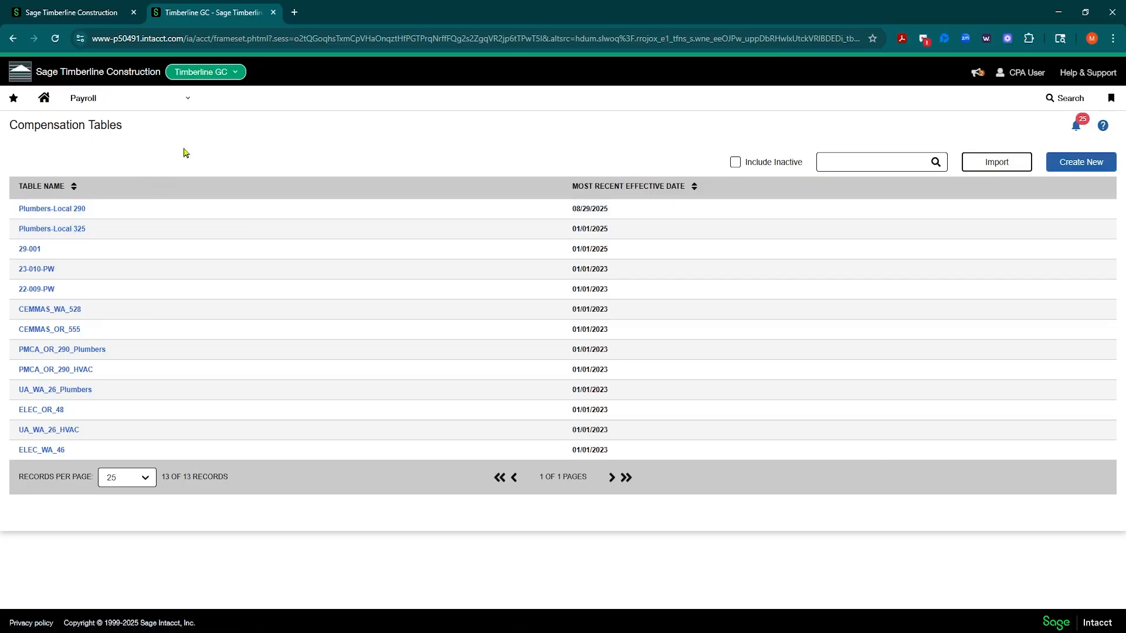
pyautogui.click(163, 106)
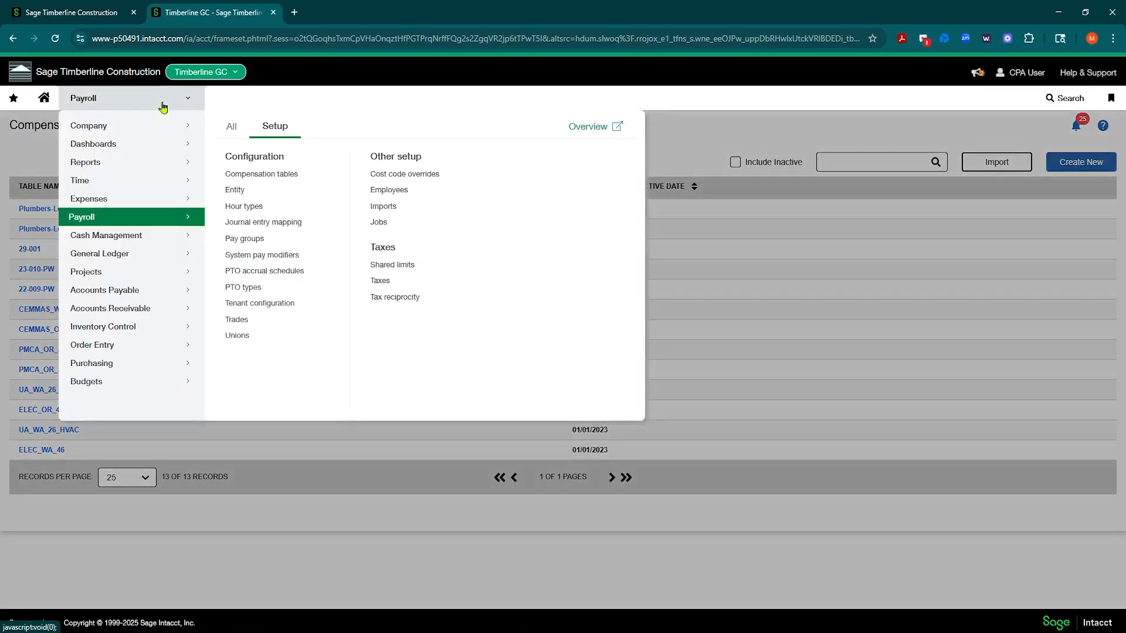
pyautogui.click(246, 345)
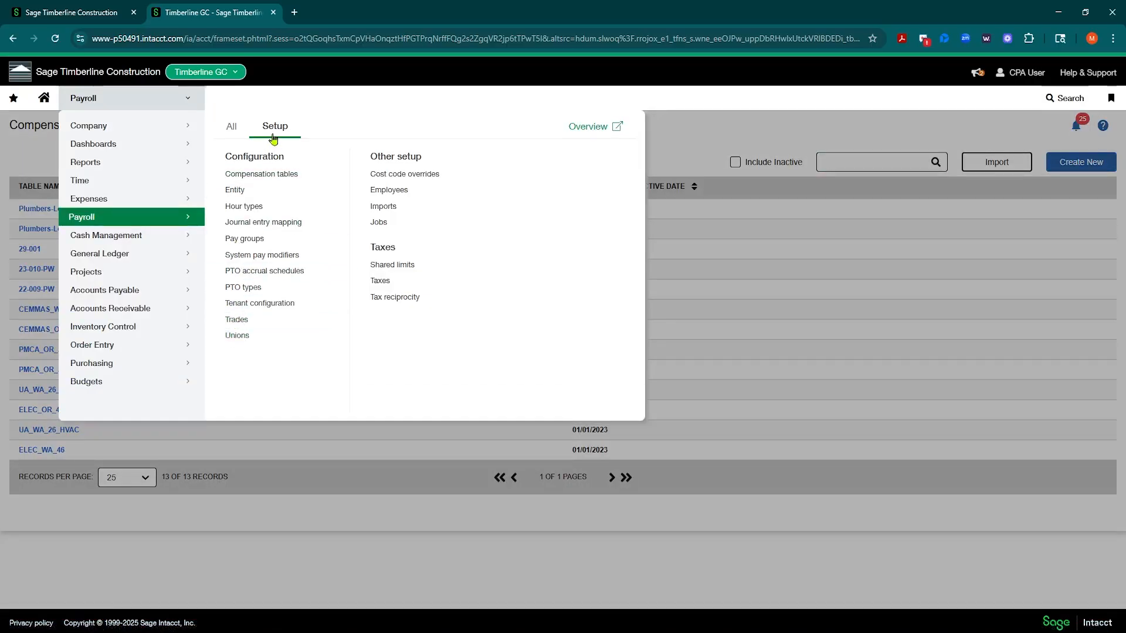
pyautogui.click(239, 342)
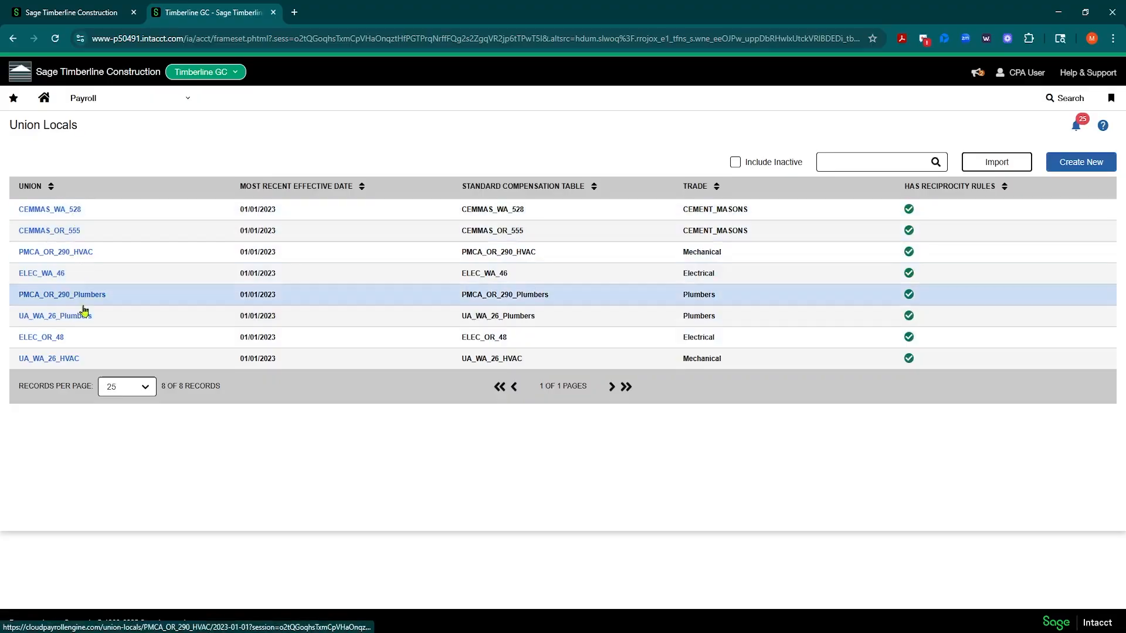
pyautogui.click(155, 103)
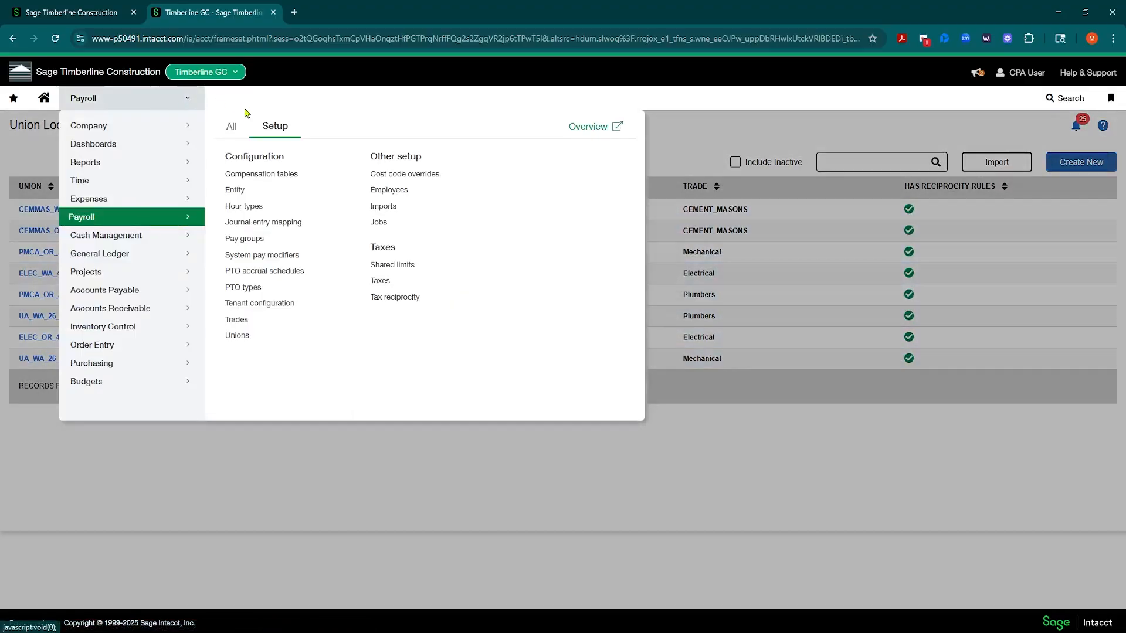
pyautogui.click(258, 182)
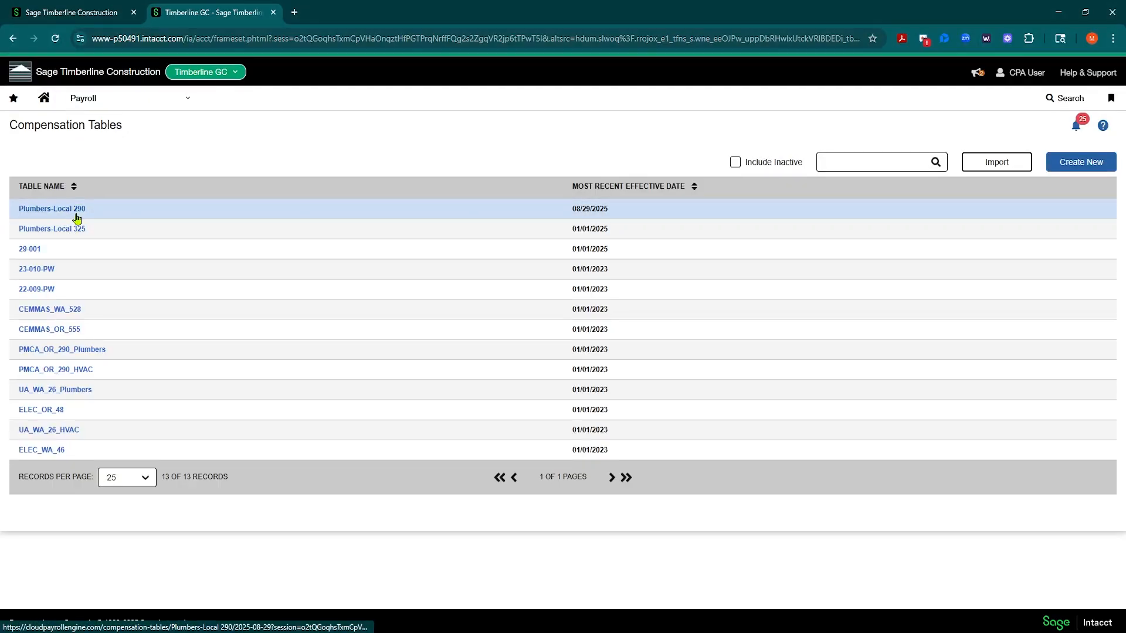
# - Start a new union local in the payroll setup and name it Plumbing - Local 290
pyautogui.click(177, 102)
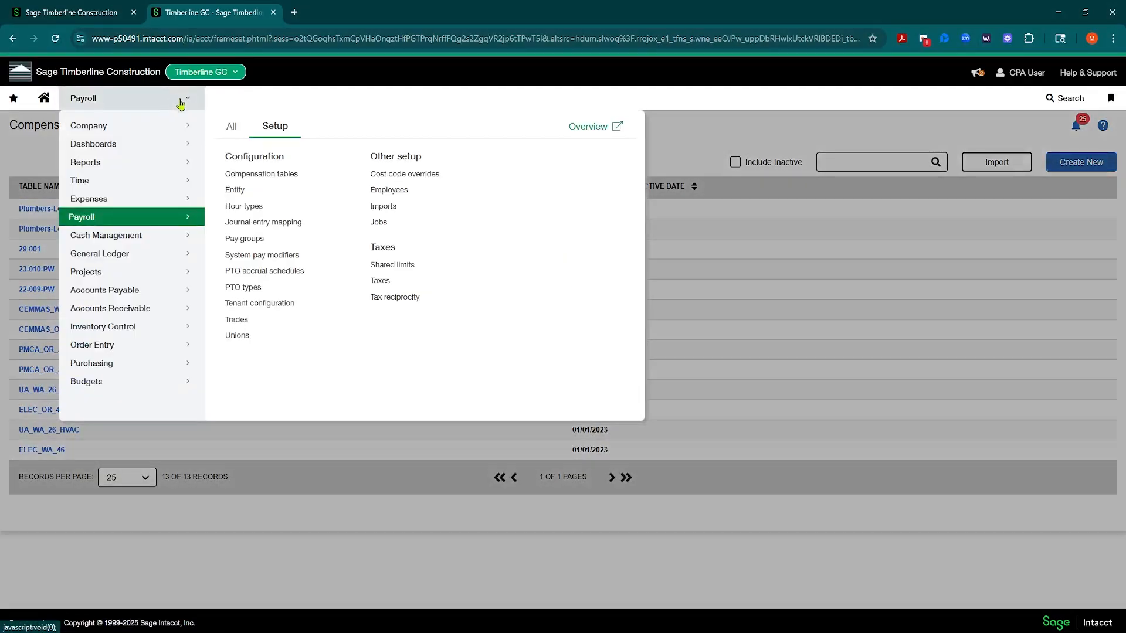
pyautogui.click(246, 339)
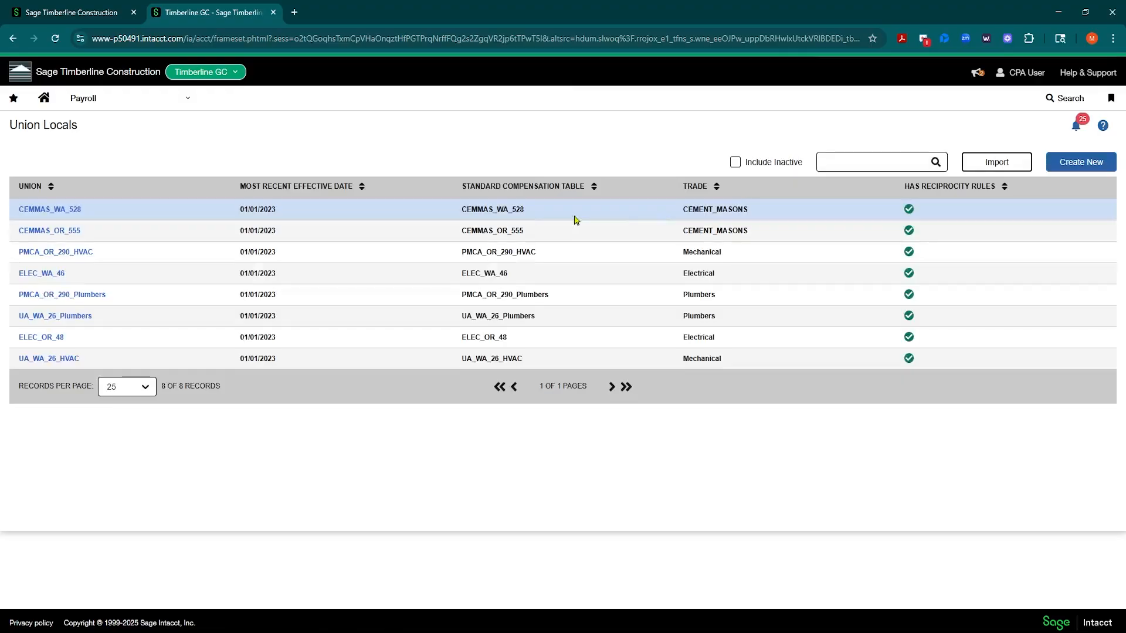
pyautogui.click(1070, 162)
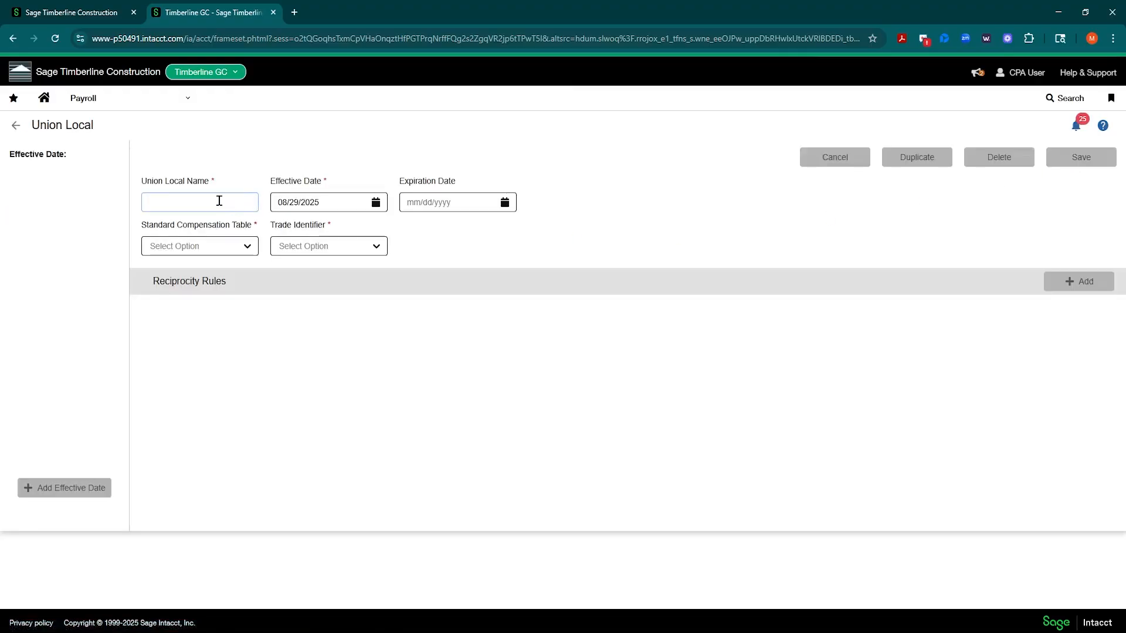
pyautogui.click(220, 201)
pyautogui.write('Plu')
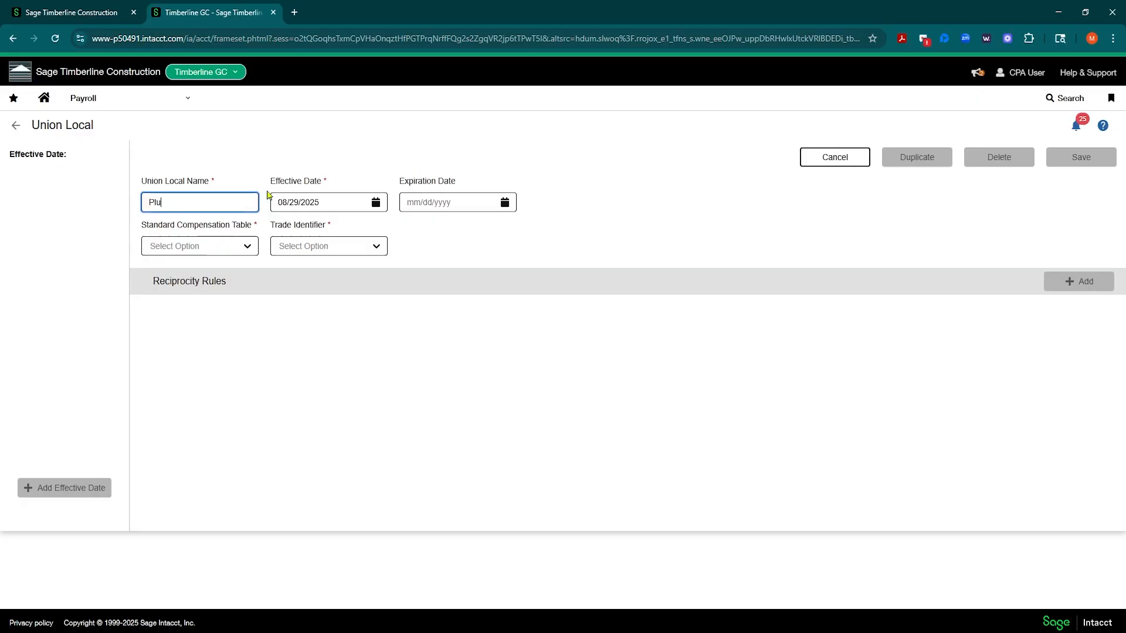
pyautogui.write('mbing - Loal 290')
pyautogui.press('Tab')
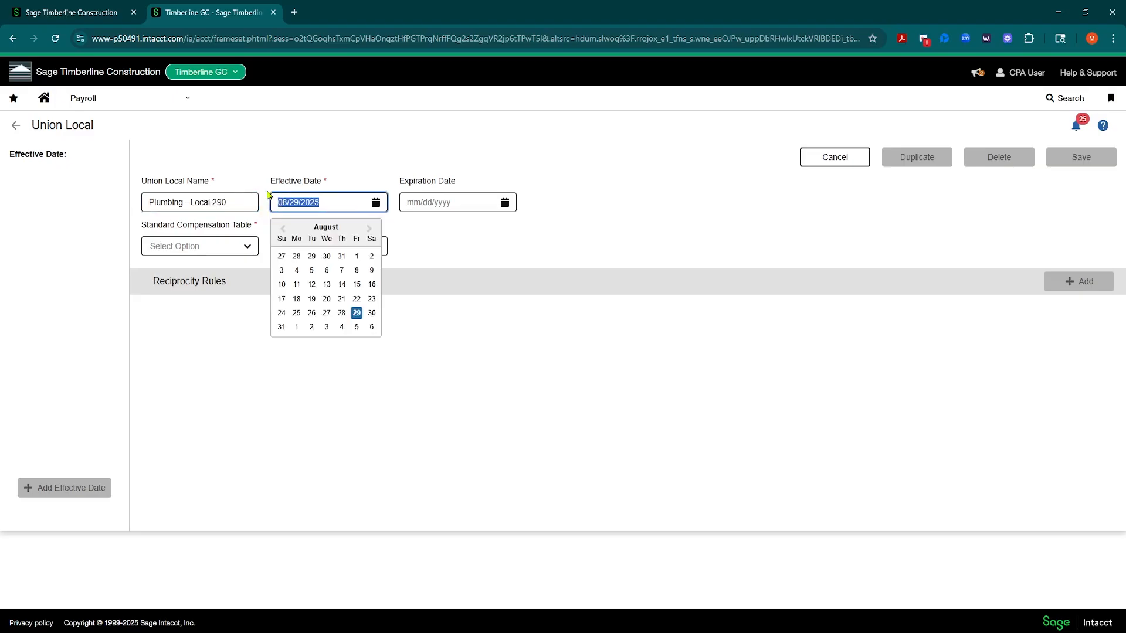
# - Set the effective date of the new union local to 01/01/2025
pyautogui.click(282, 229)
pyautogui.click(282, 228)
pyautogui.click(282, 228)
pyautogui.click(282, 229)
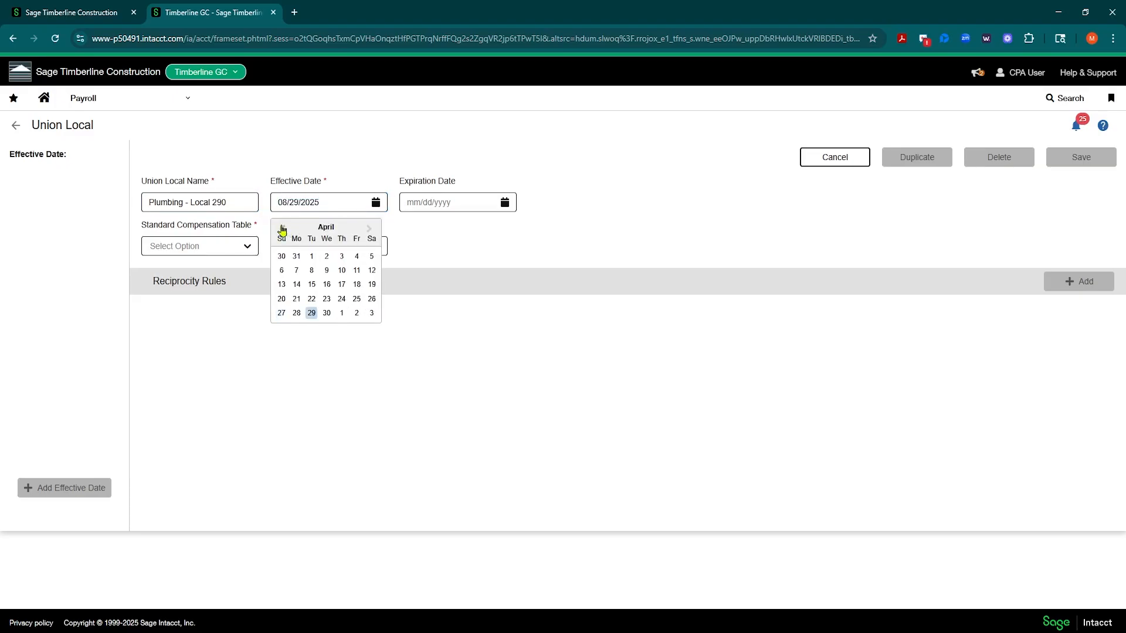
pyautogui.click(282, 229)
pyautogui.click(282, 229)
pyautogui.click(281, 228)
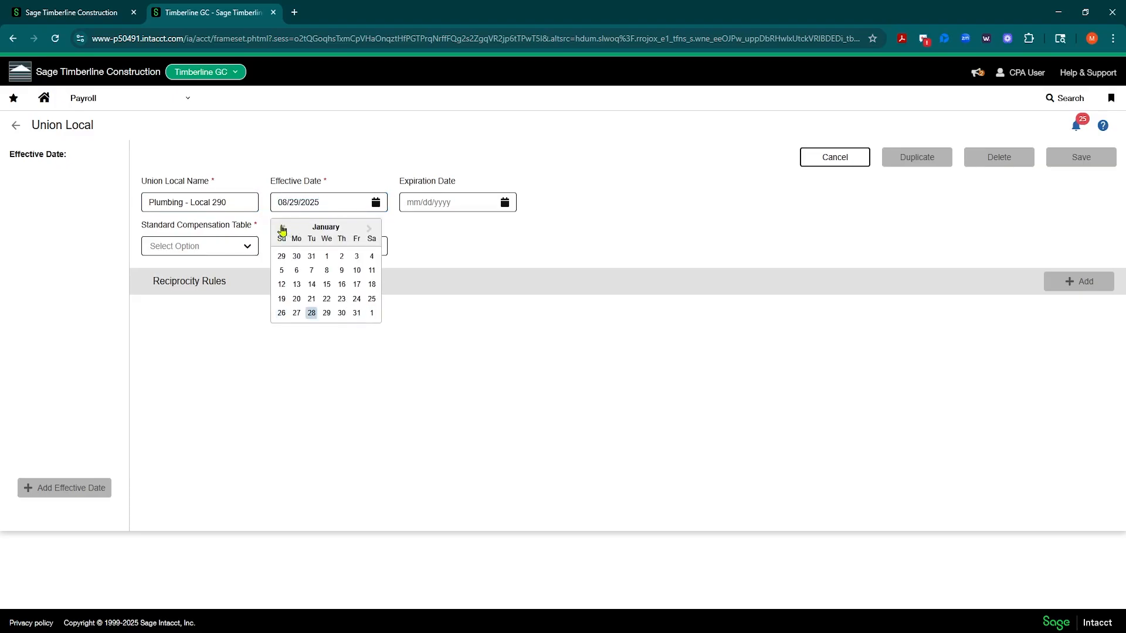
pyautogui.click(327, 256)
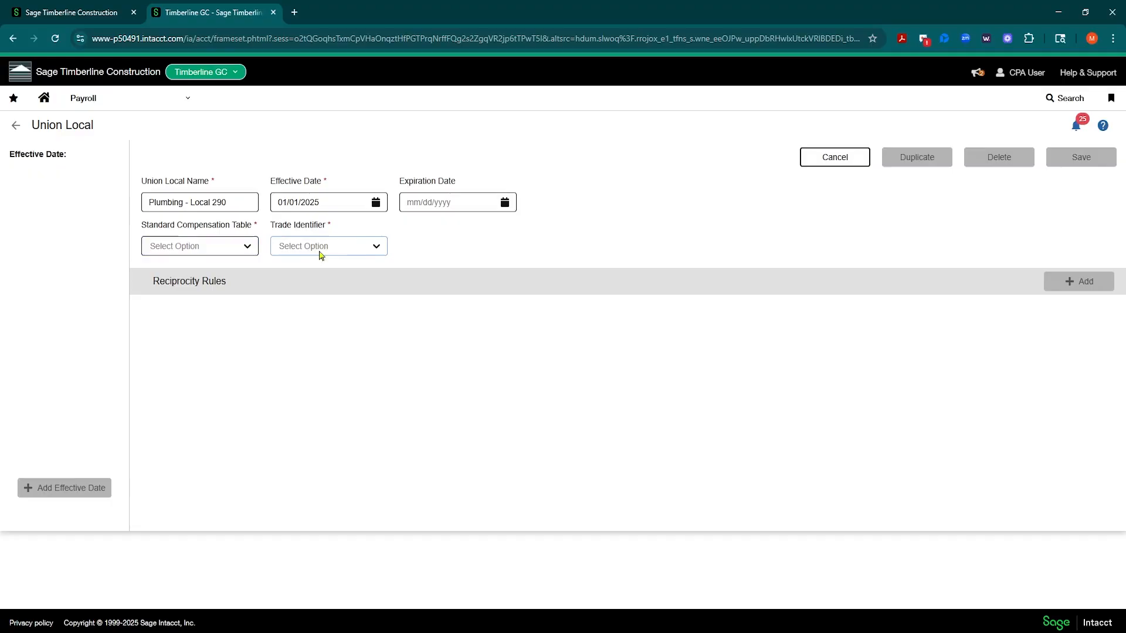
# - Assign the standard compensation table Plumbers-Local 290 and the trade identifier Mechanical to the union local, and save it
pyautogui.click(246, 246)
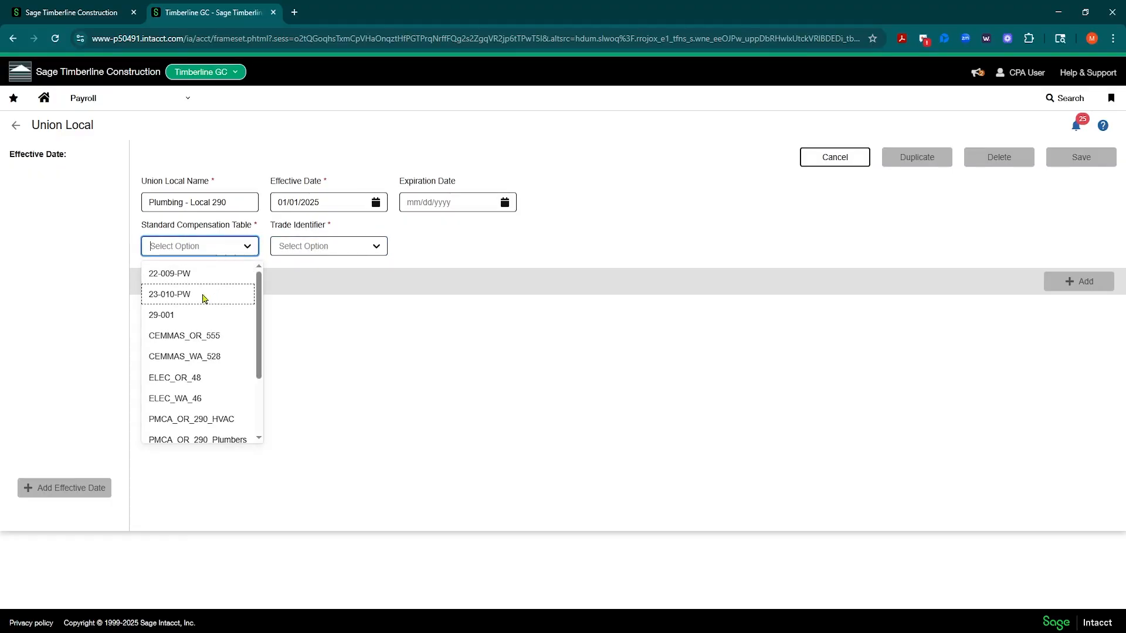
pyautogui.scroll(-2, 206, 300)
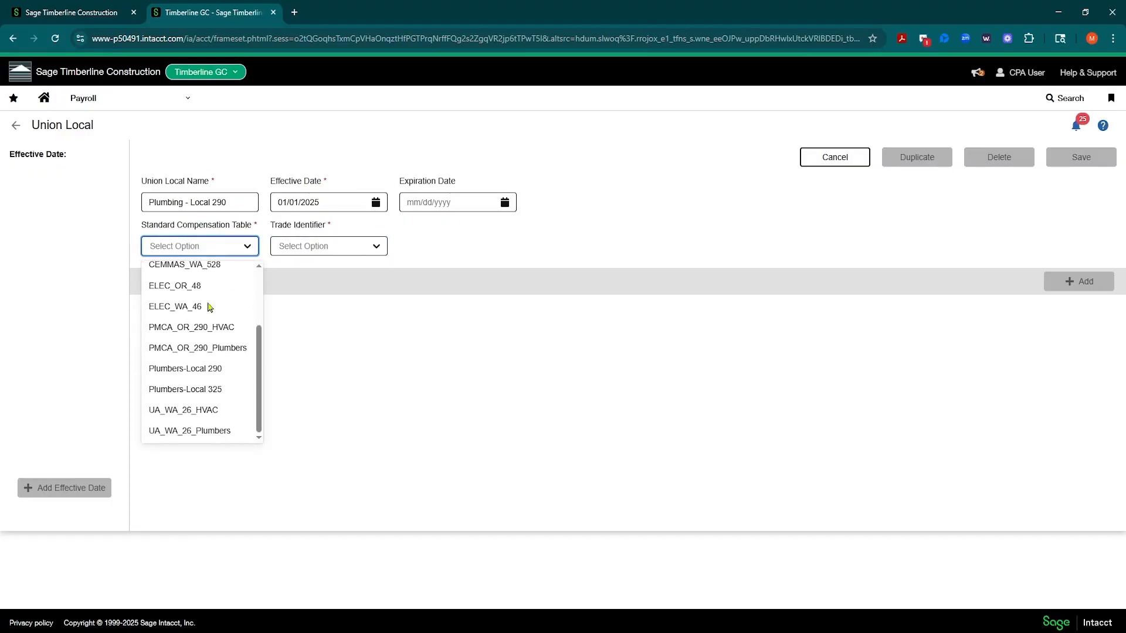
pyautogui.click(199, 371)
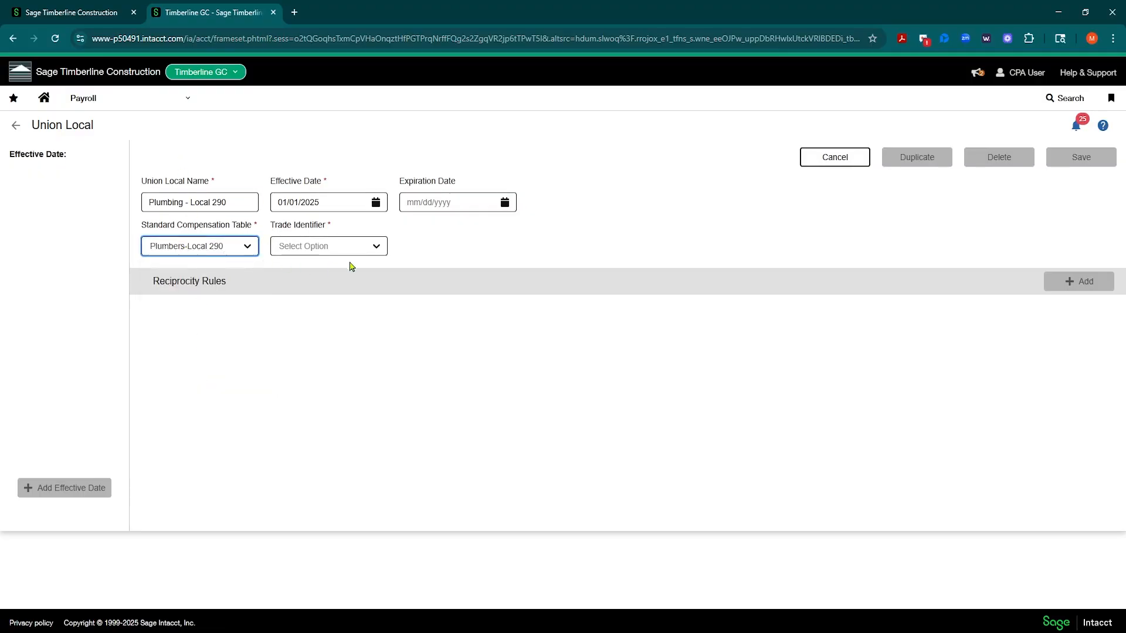
pyautogui.click(379, 249)
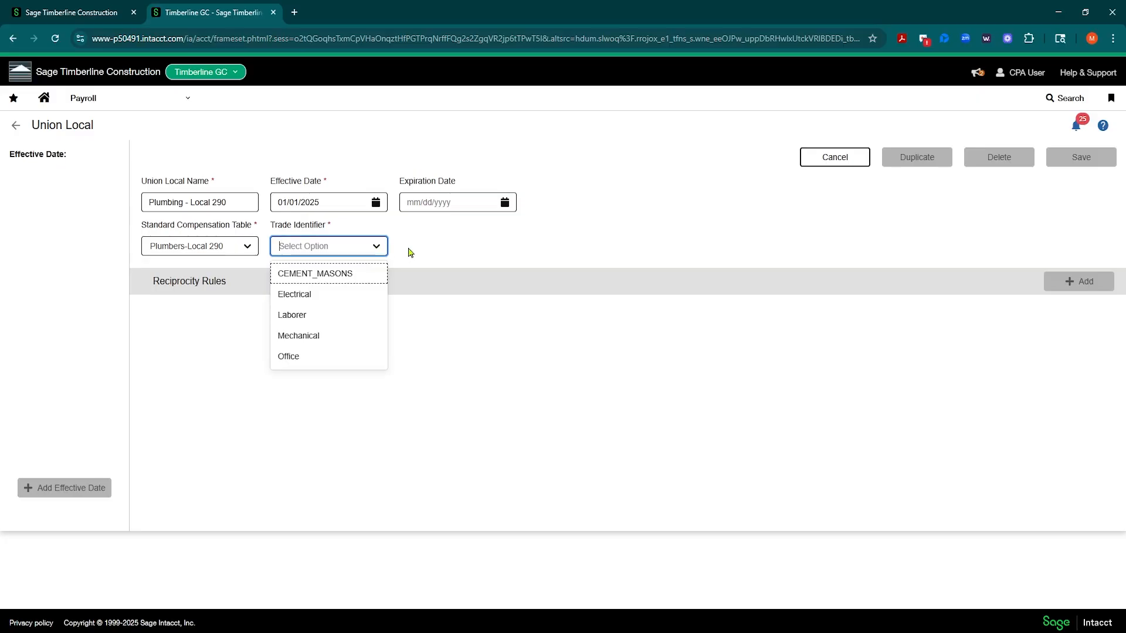
pyautogui.click(328, 337)
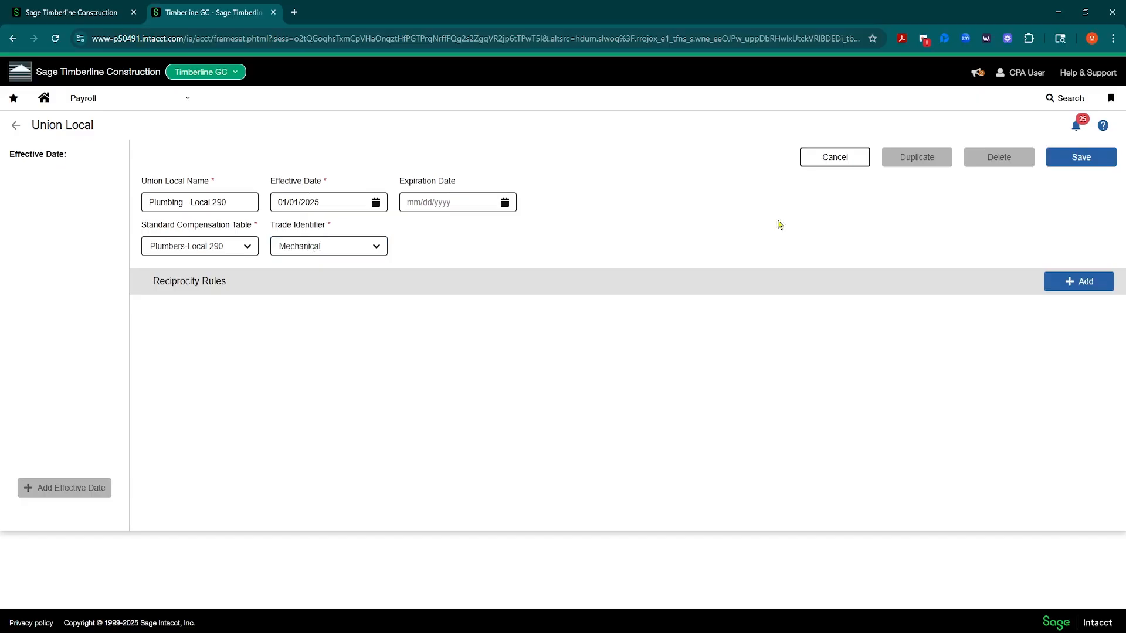
pyautogui.click(1070, 159)
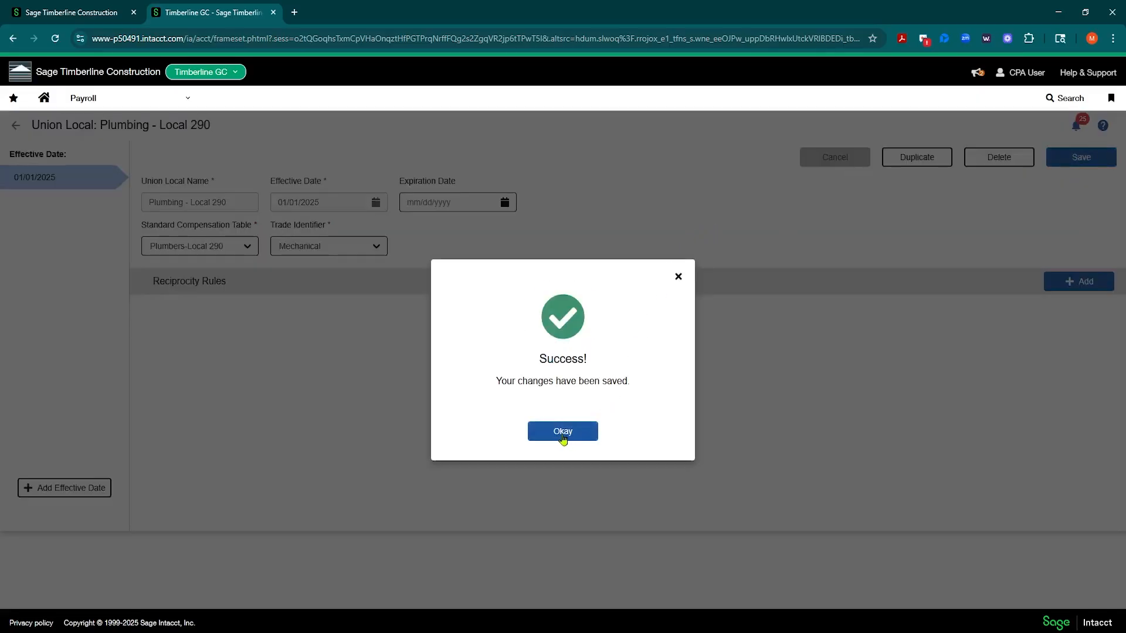
pyautogui.click(574, 439)
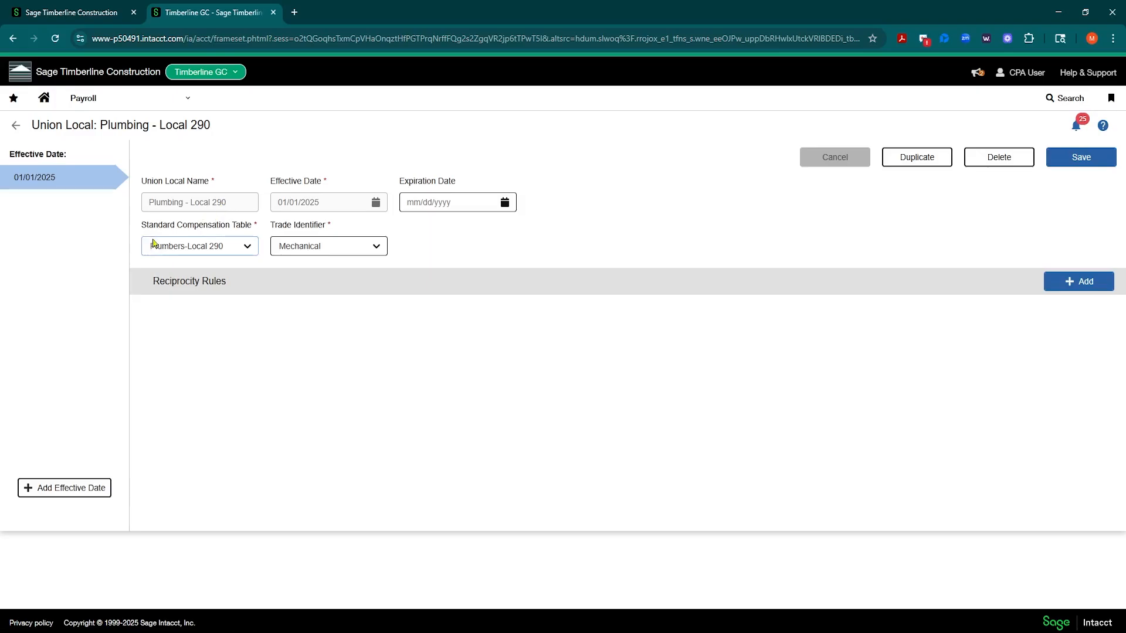
# - Add a reciprocity rule to the union local with UA_WA_26_HVAC as the work union local
pyautogui.click(1068, 284)
pyautogui.click(142, 312)
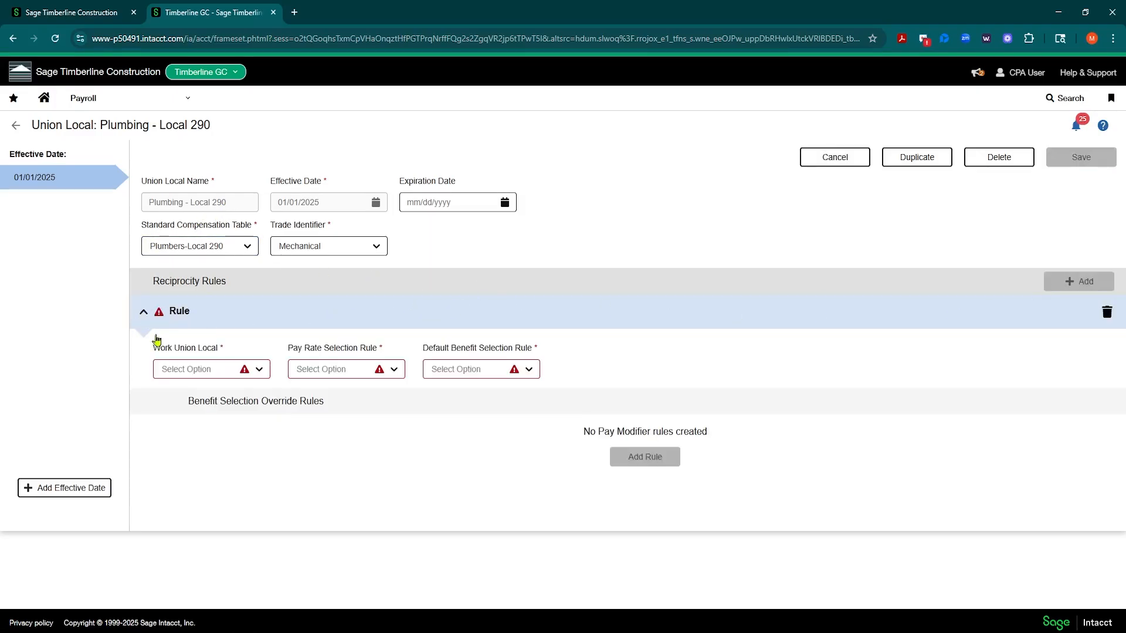
pyautogui.click(260, 372)
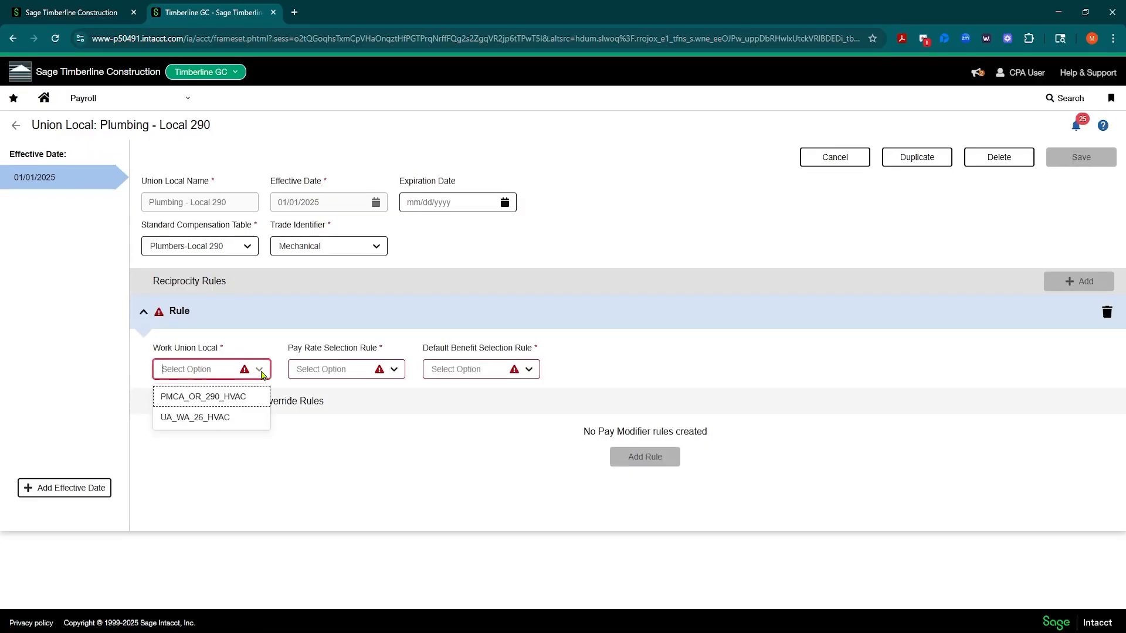
pyautogui.click(206, 418)
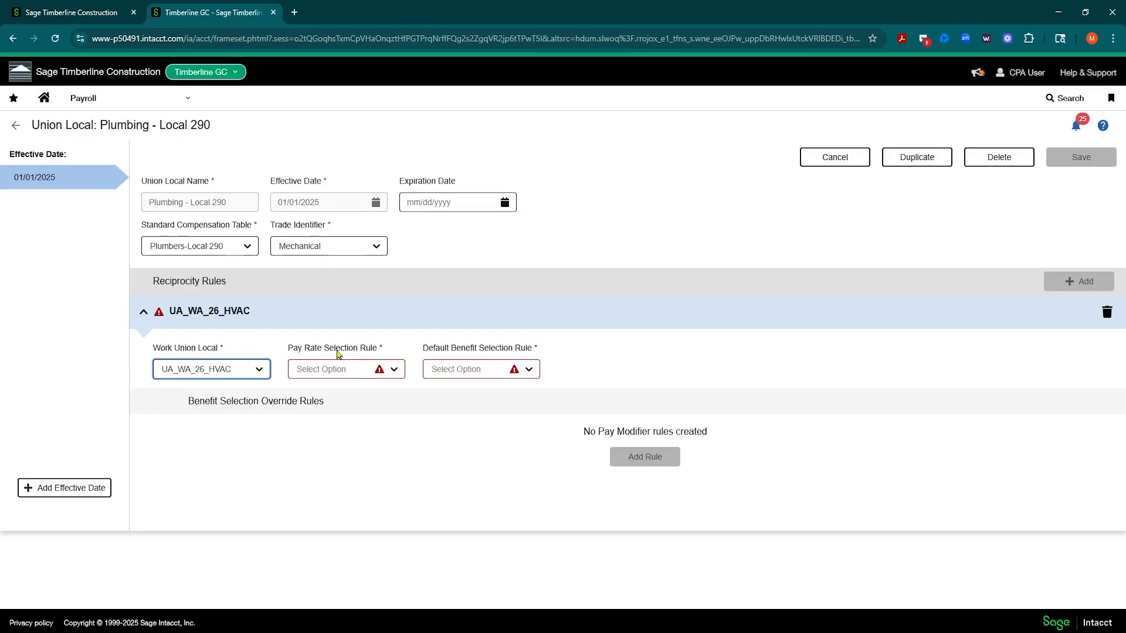
# - Try the Work and Home options for the reciprocity rule's pay rate selection, and set it to Prevailing
pyautogui.click(396, 371)
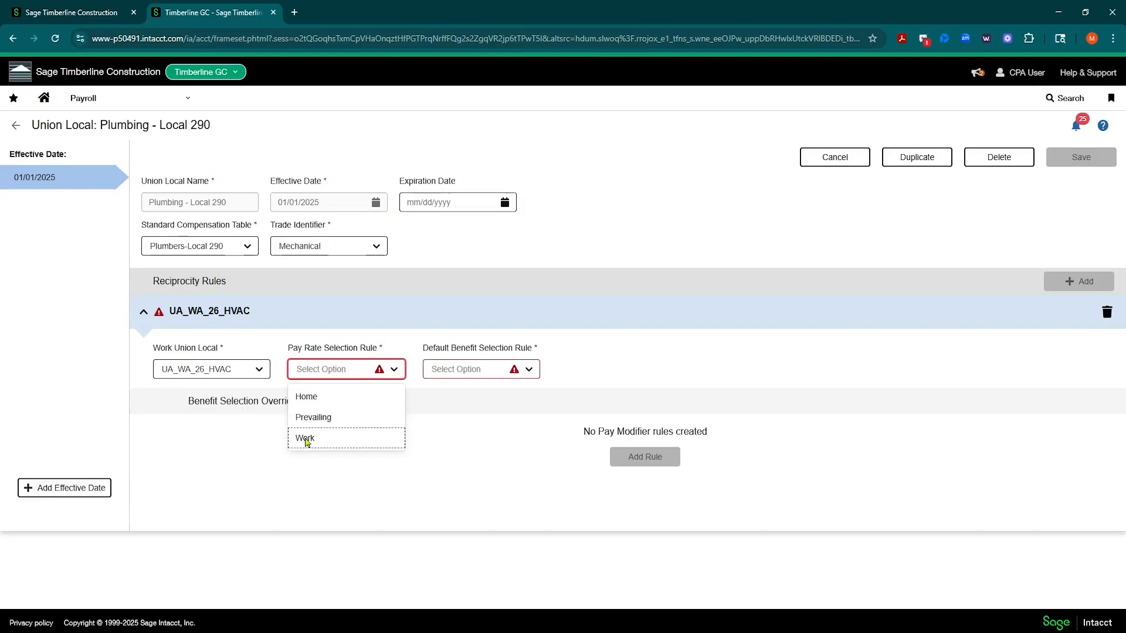
pyautogui.click(305, 440)
pyautogui.click(395, 373)
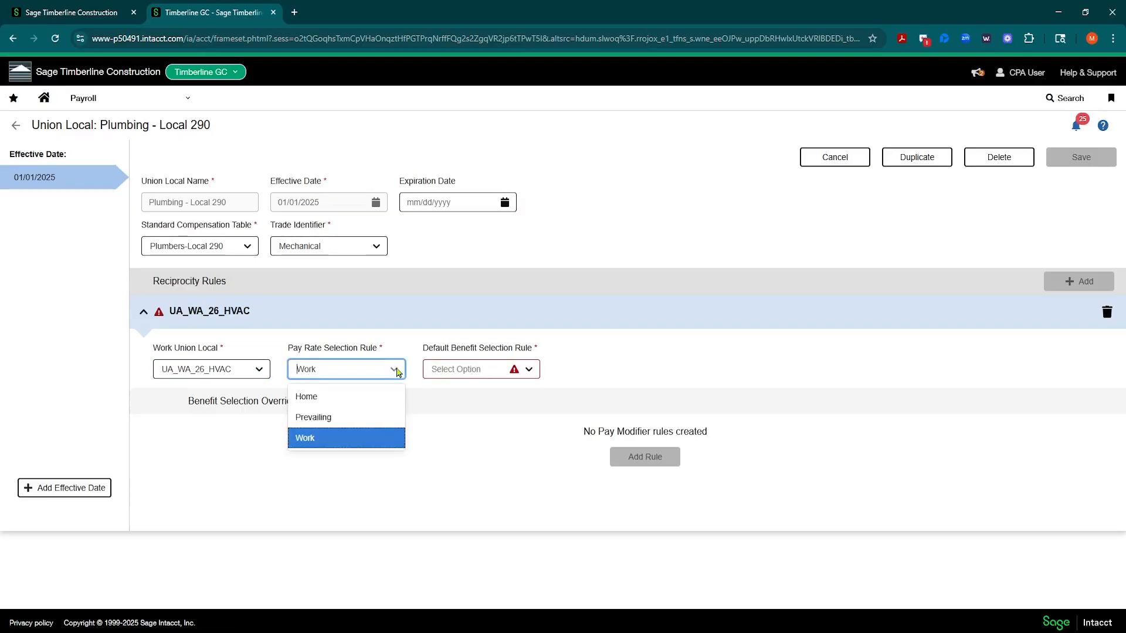
pyautogui.click(321, 400)
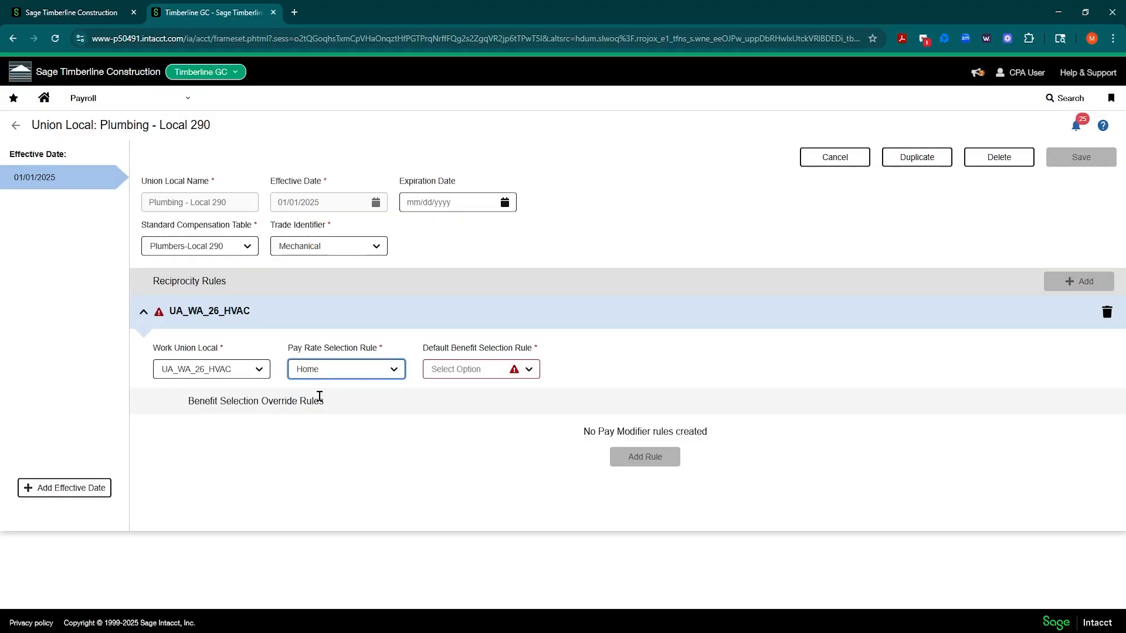
pyautogui.click(392, 373)
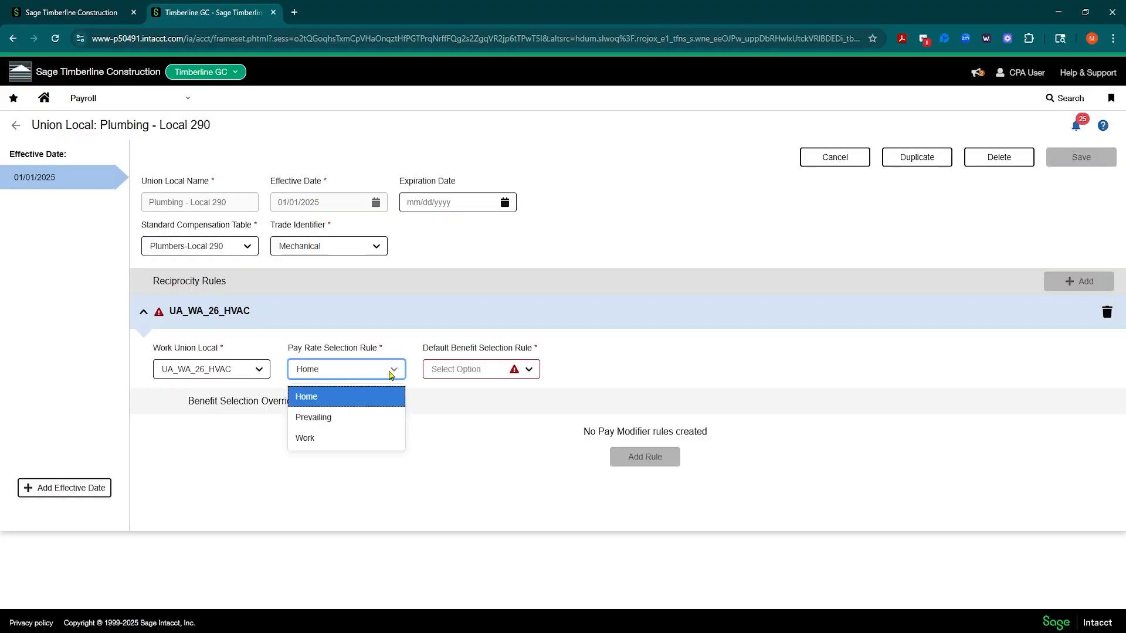
pyautogui.click(322, 419)
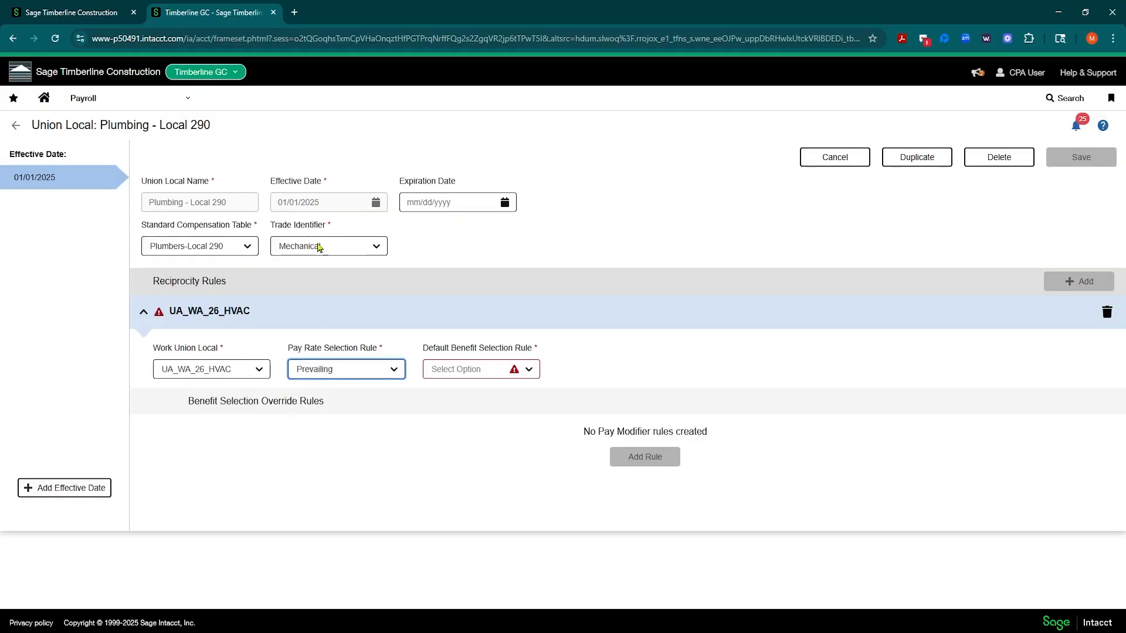
# - Set the reciprocity rule's pay rate selection to Work, and its default benefit selection to Work after trying Home
pyautogui.click(393, 370)
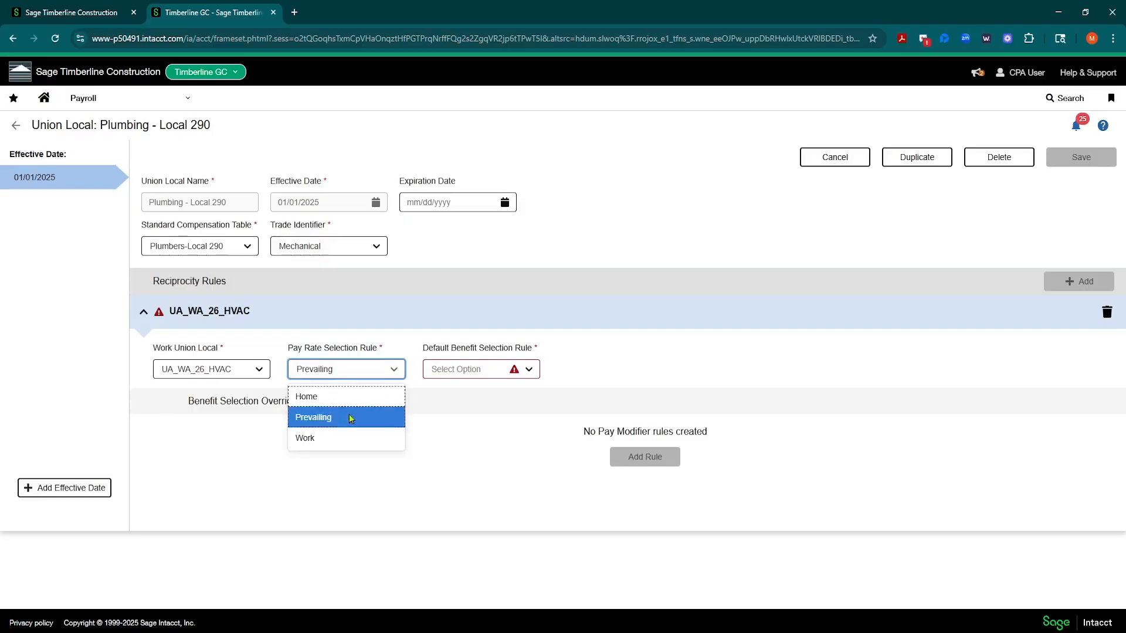
pyautogui.click(317, 444)
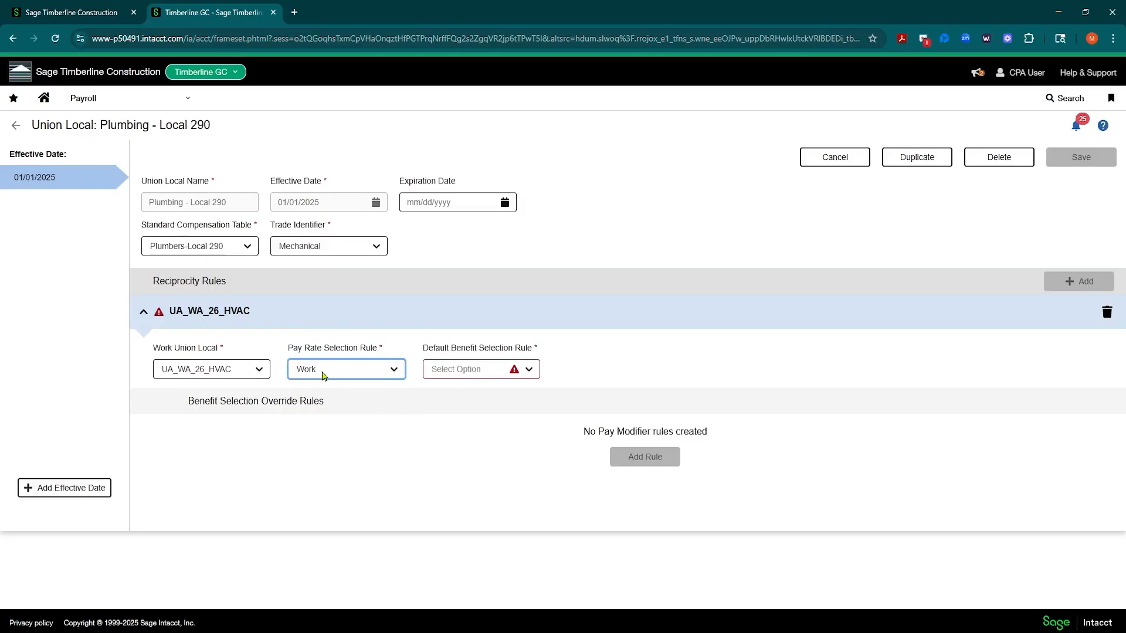
pyautogui.click(529, 370)
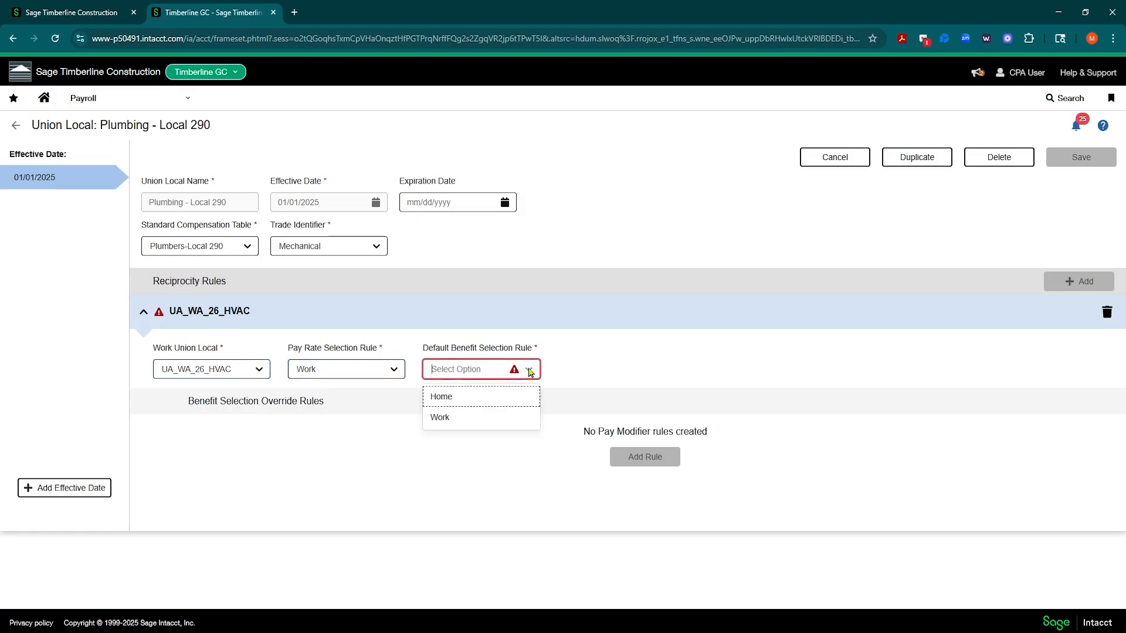
pyautogui.click(446, 401)
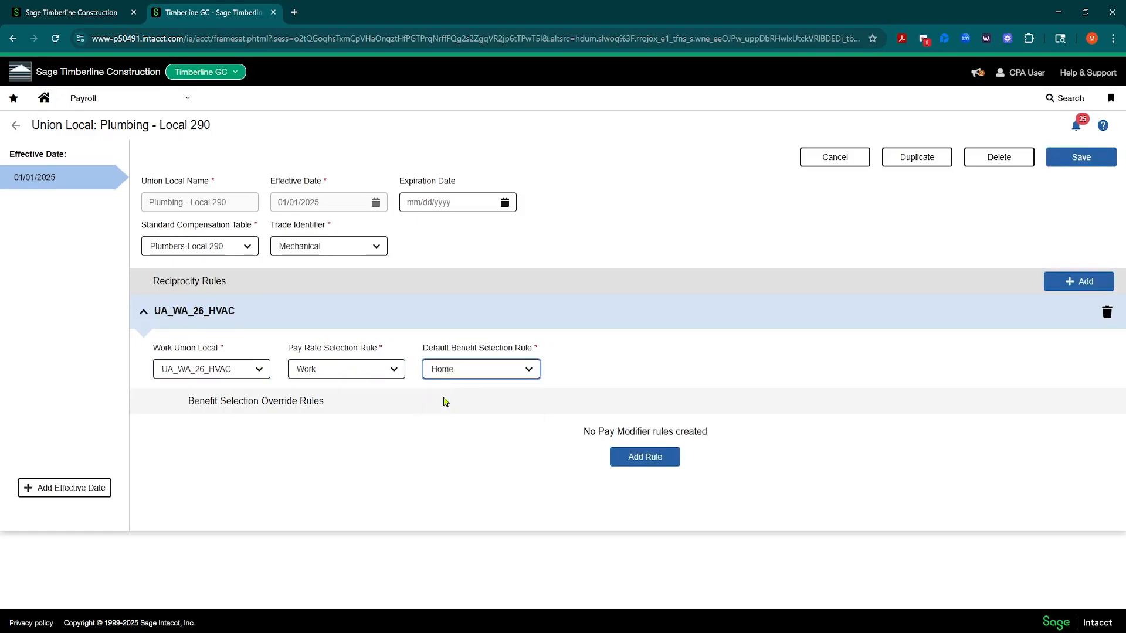
pyautogui.click(525, 375)
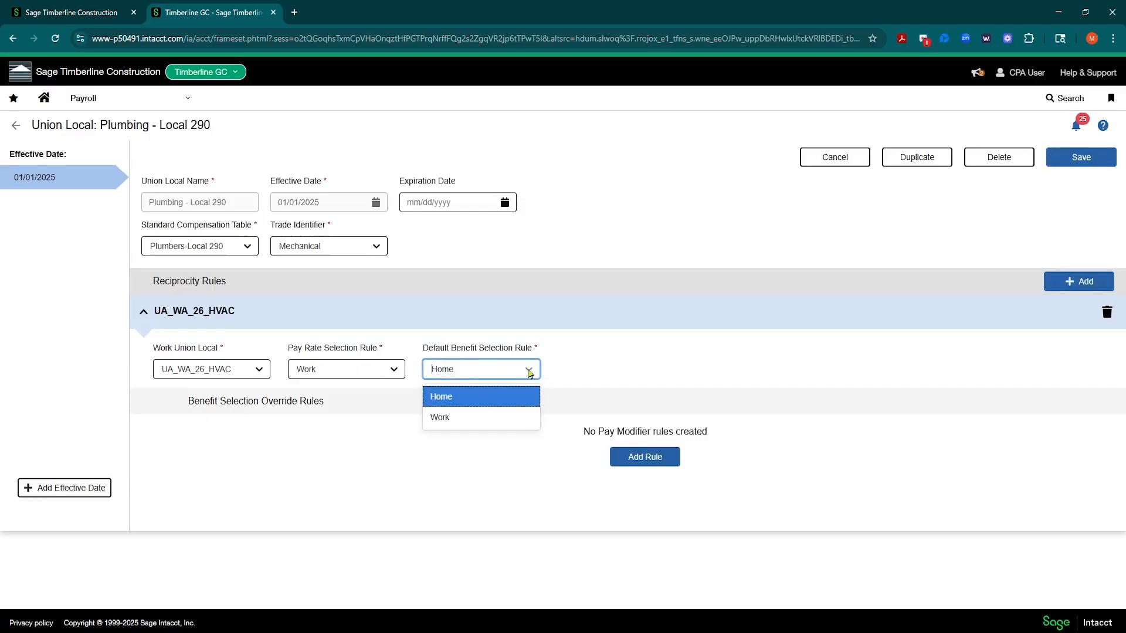
pyautogui.click(453, 418)
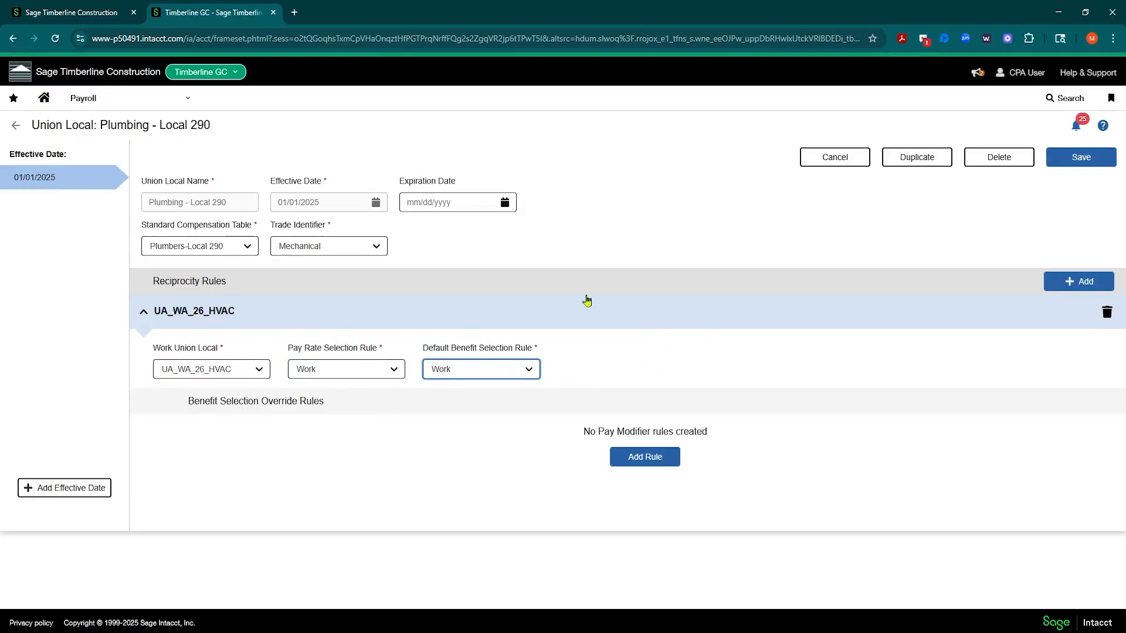
# - Try a benefit selection override rule for U_DUES set to Home, and remove it from the reciprocity rule
pyautogui.click(642, 459)
pyautogui.click(292, 456)
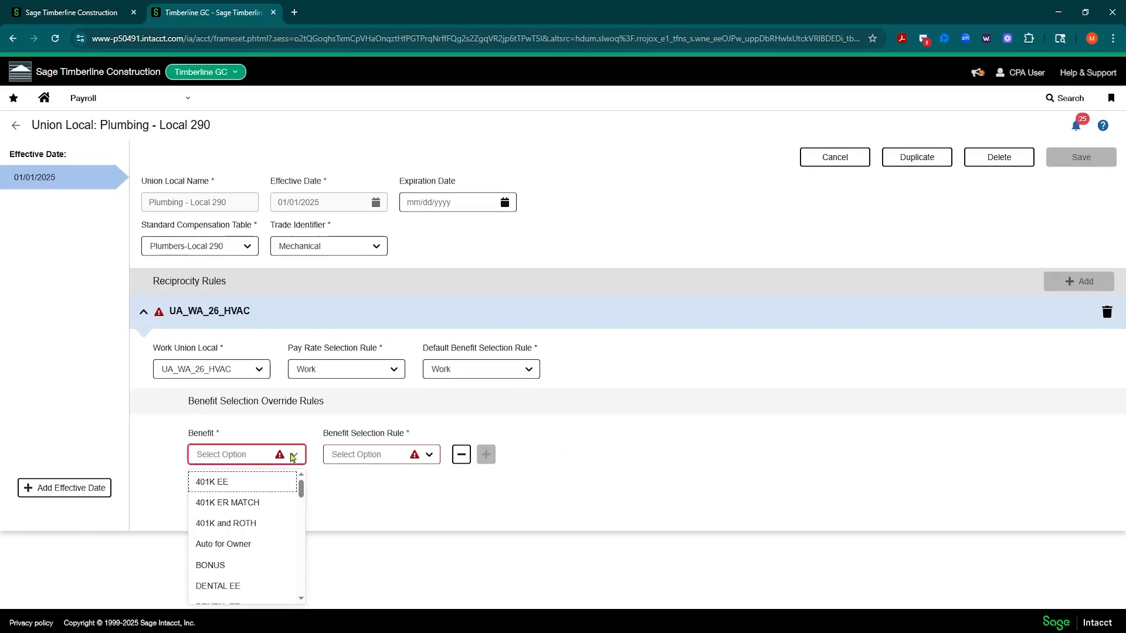
pyautogui.write('du')
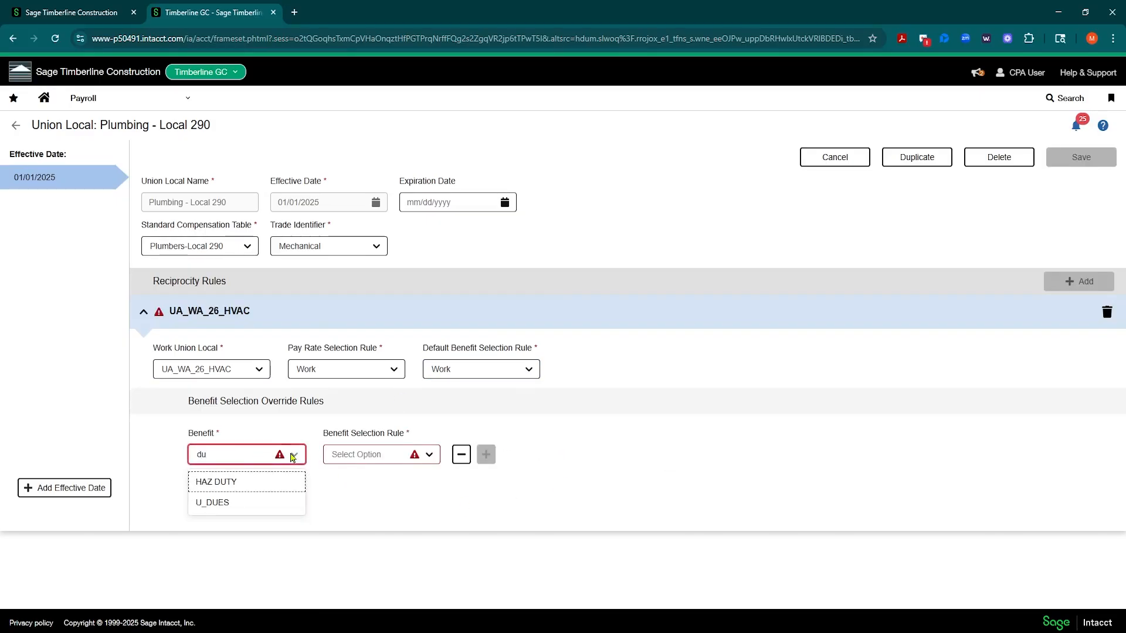
pyautogui.click(243, 508)
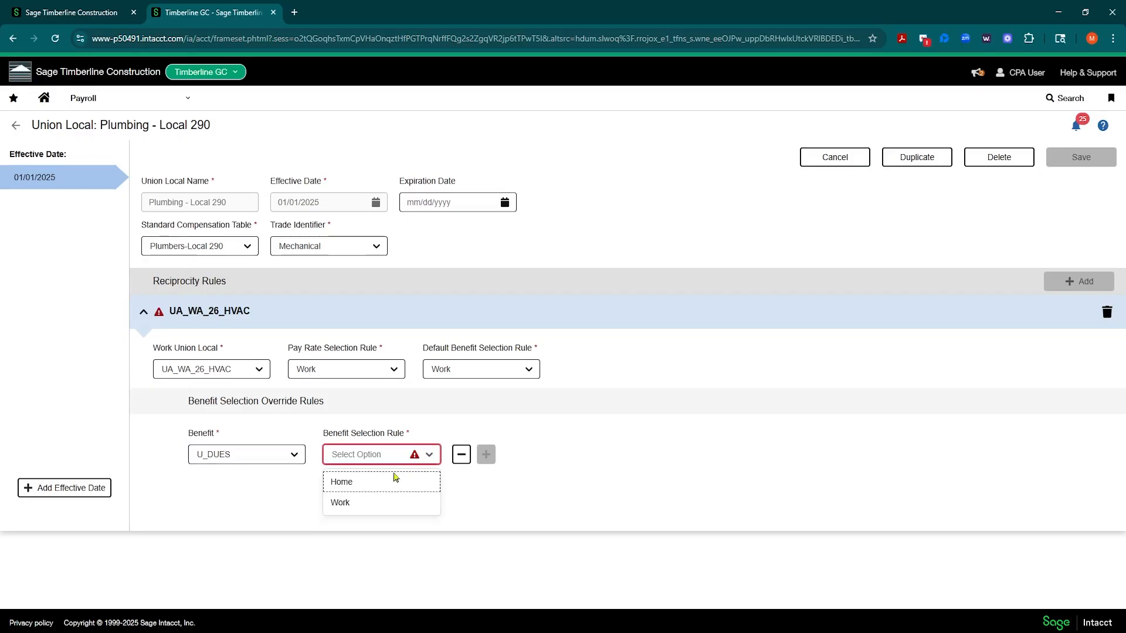
pyautogui.click(354, 482)
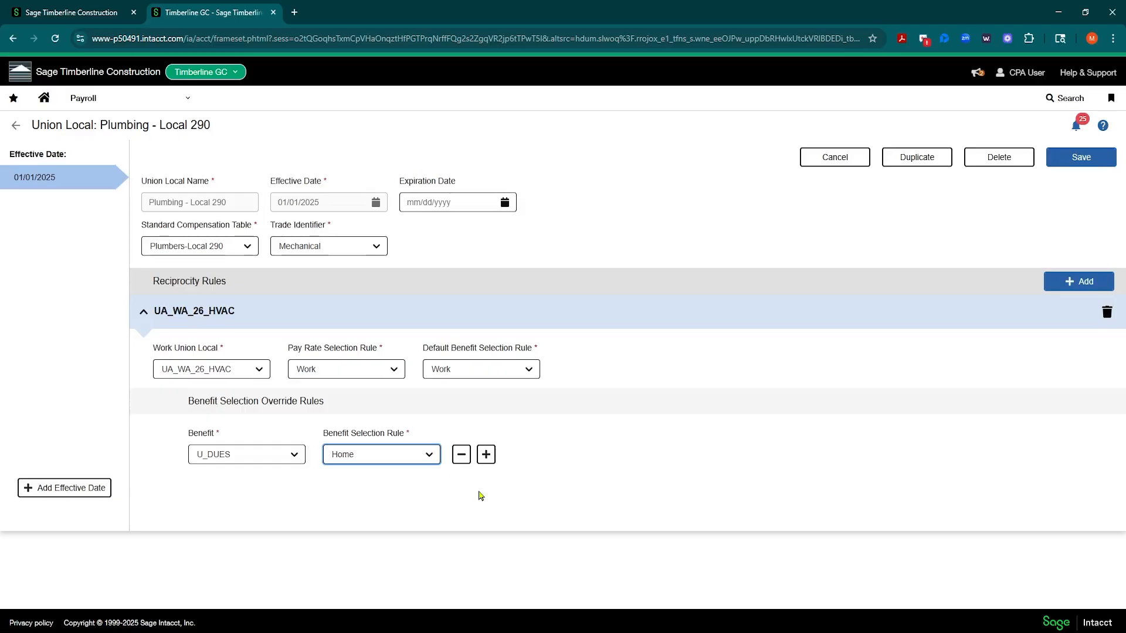
pyautogui.click(462, 455)
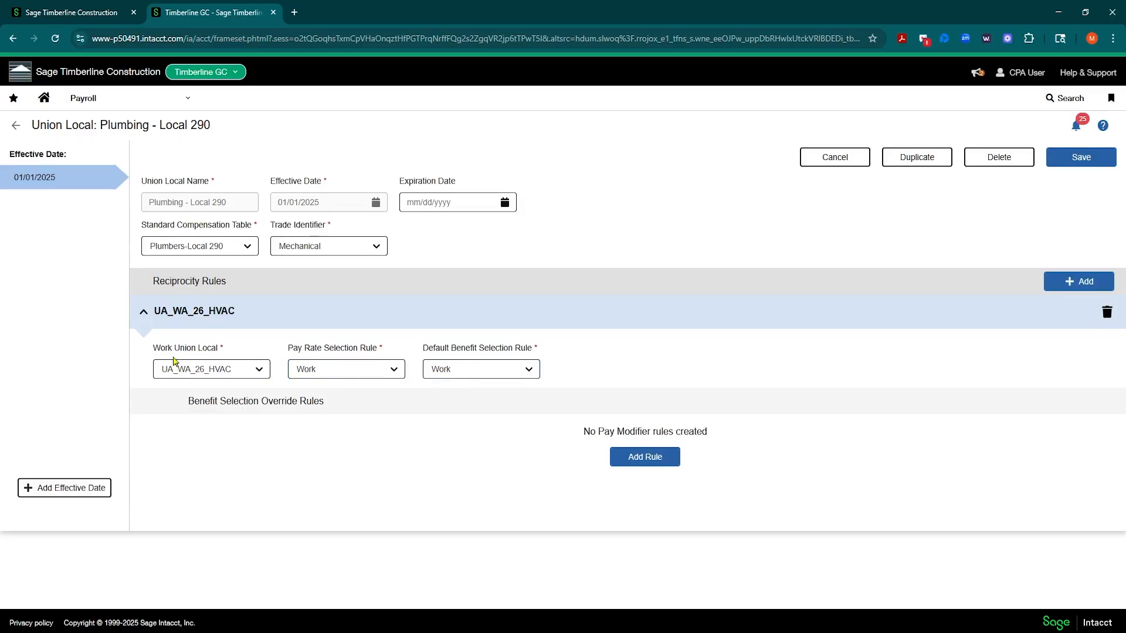
# - Save the union local with its reciprocity rule and open the payroll job The Crest (22-002)
pyautogui.click(1081, 156)
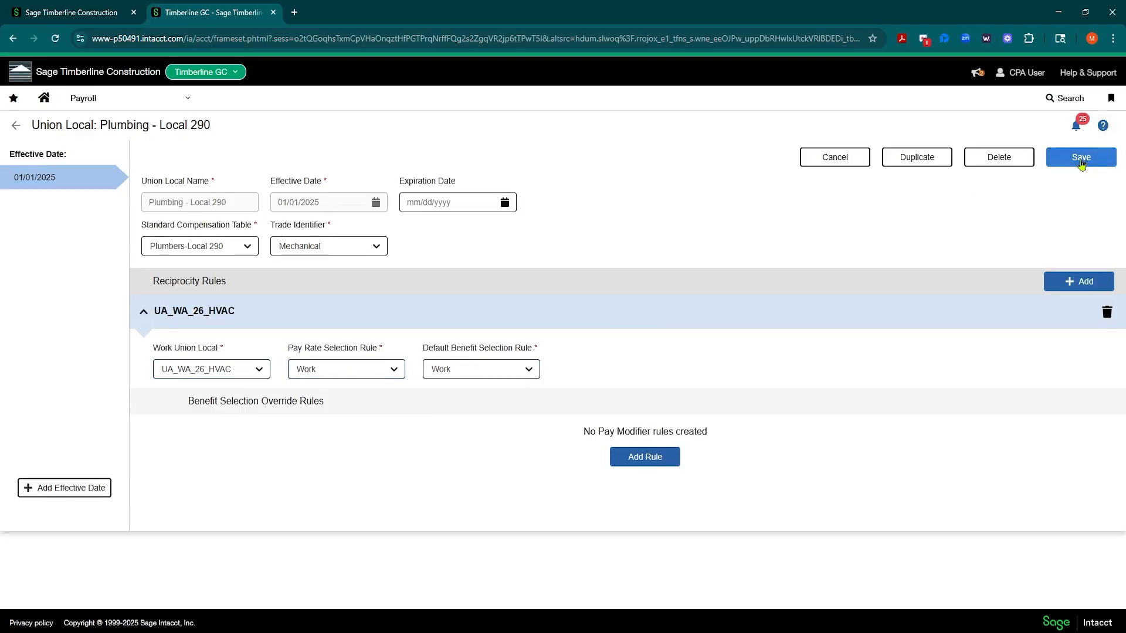
pyautogui.click(555, 434)
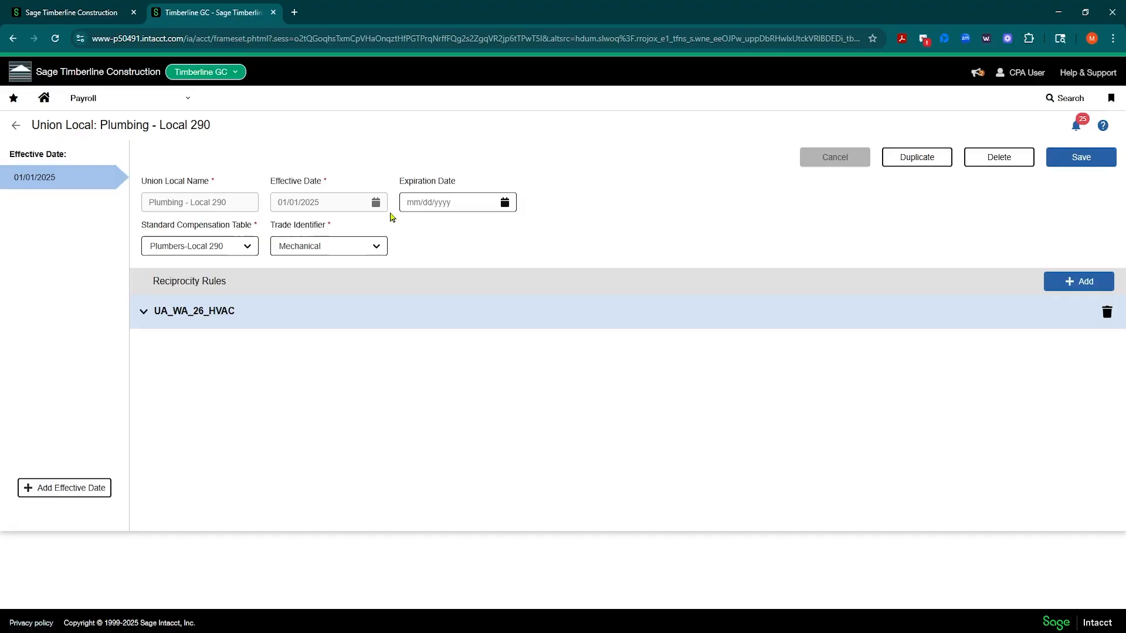
pyautogui.click(185, 102)
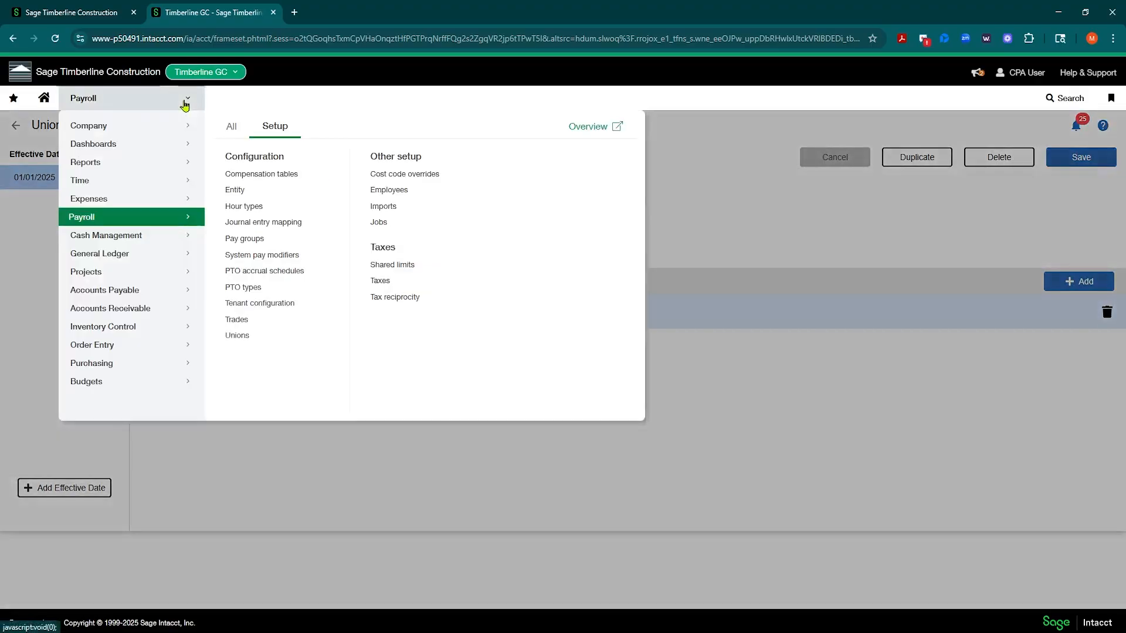
pyautogui.click(392, 226)
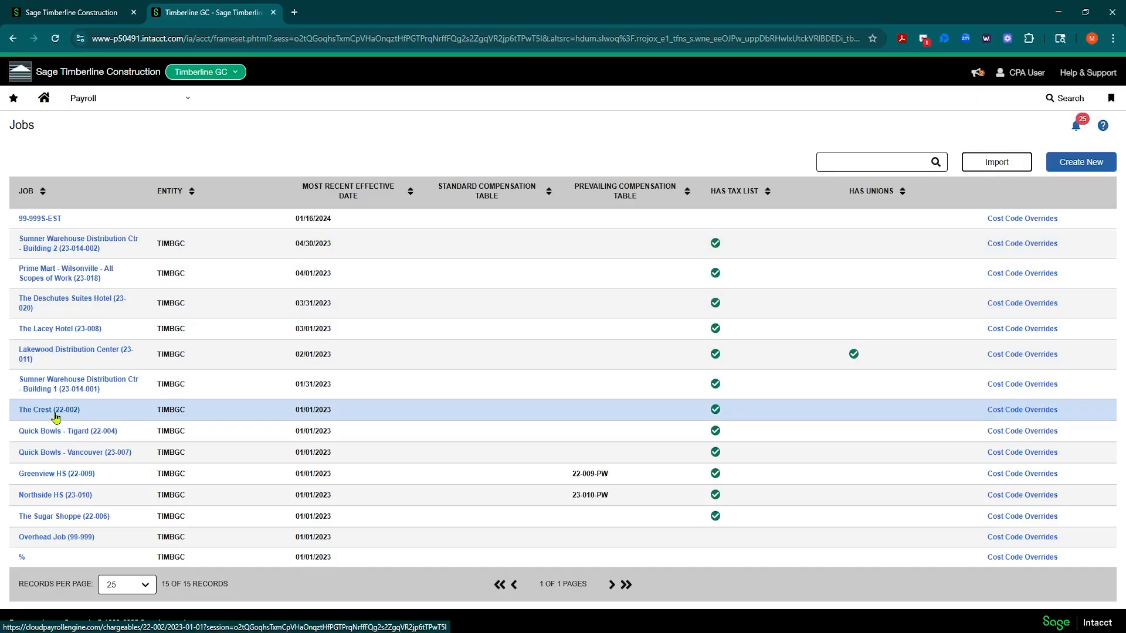
pyautogui.click(56, 414)
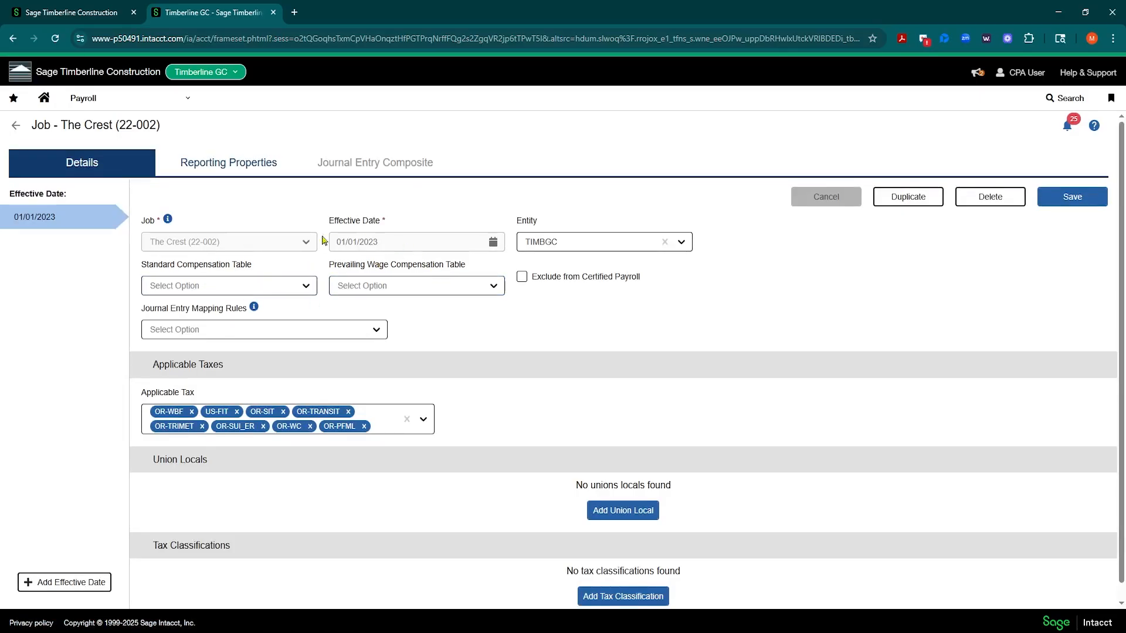
# - Add a union local entry to the job with Mechanical as its trade
pyautogui.scroll(-1, 414, 390)
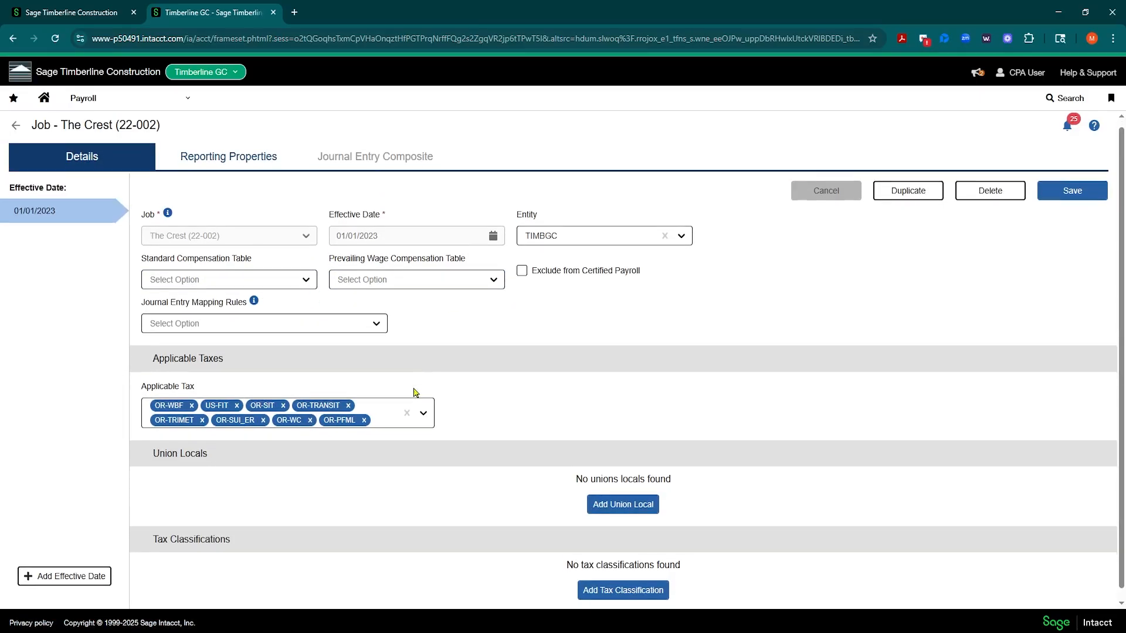
pyautogui.moveTo(153, 444); pyautogui.dragTo(212, 450)
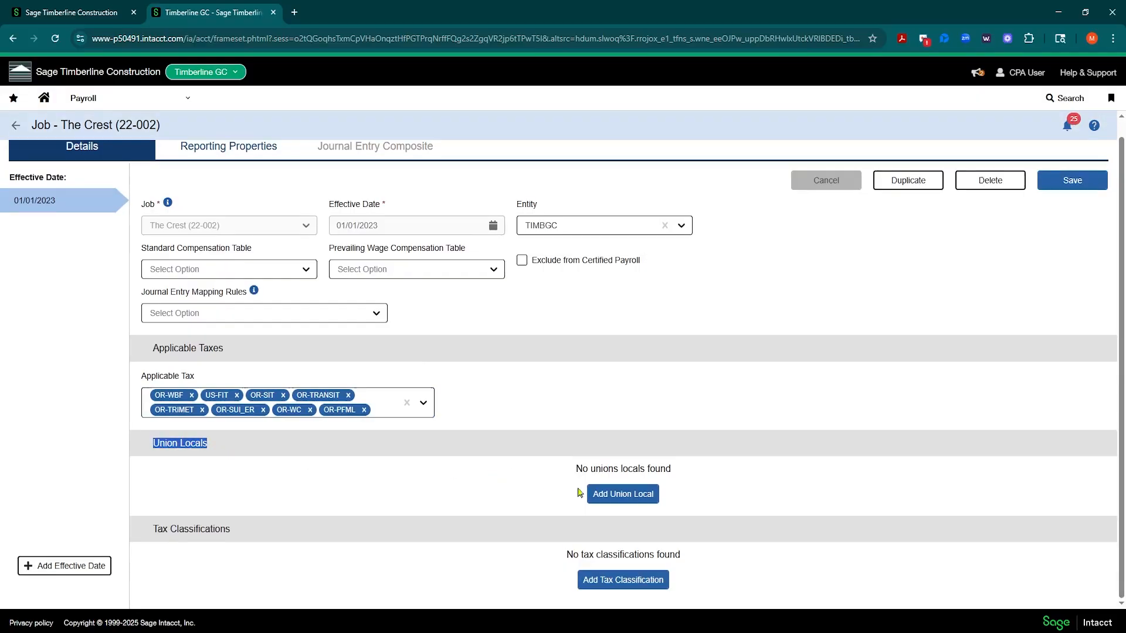
pyautogui.click(605, 494)
pyautogui.click(308, 496)
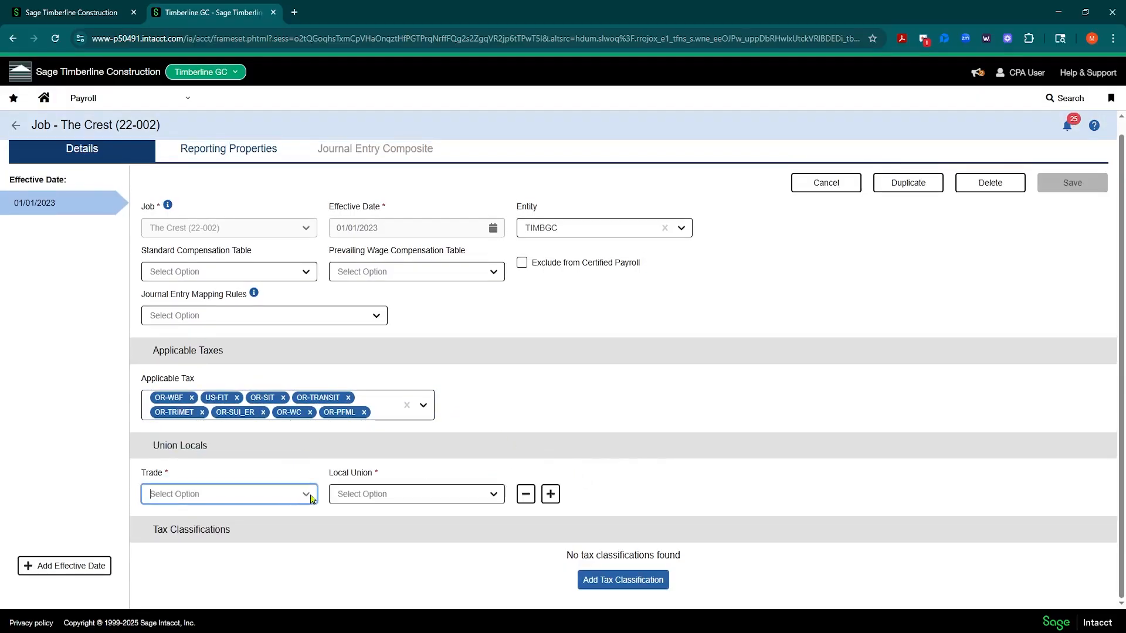
pyautogui.click(305, 496)
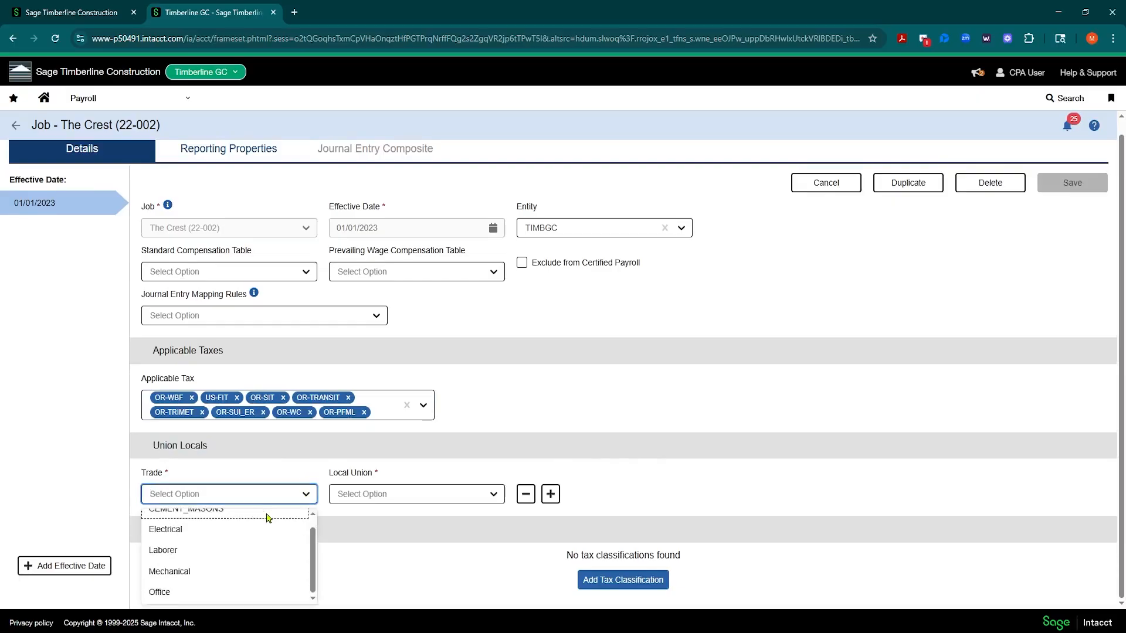
pyautogui.click(621, 476)
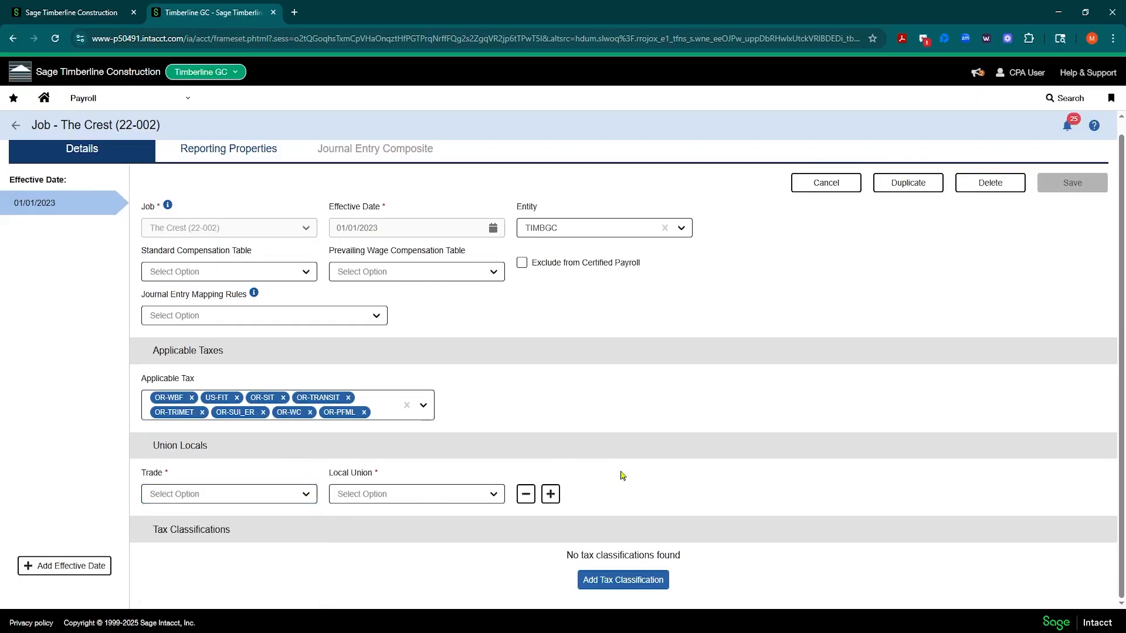
pyautogui.click(308, 487)
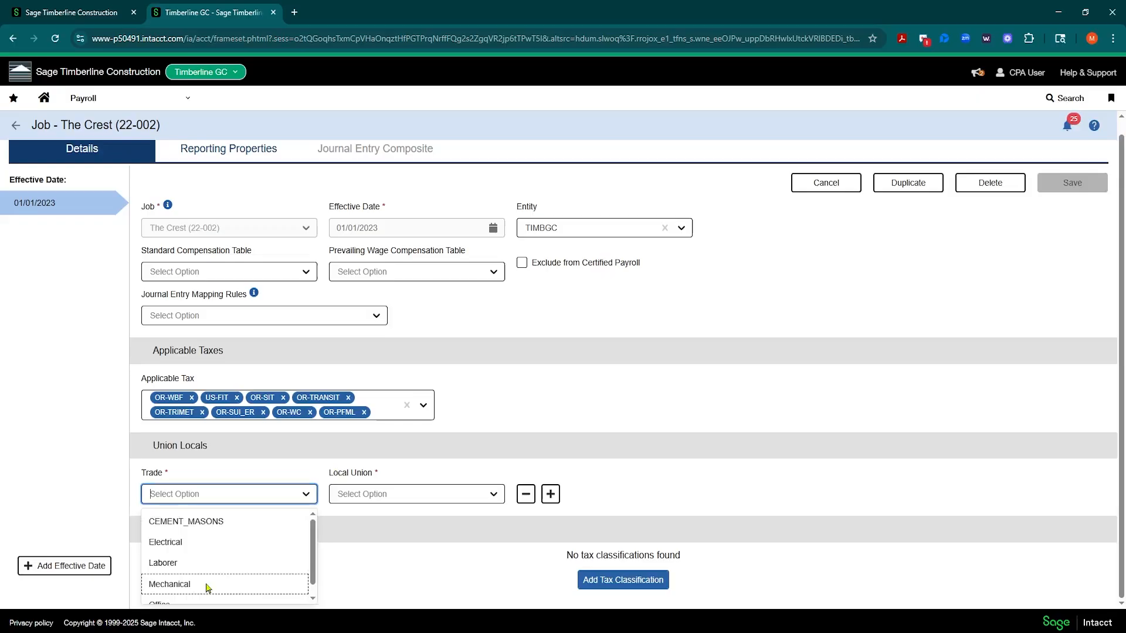
pyautogui.scroll(-1, 216, 571)
pyautogui.click(174, 576)
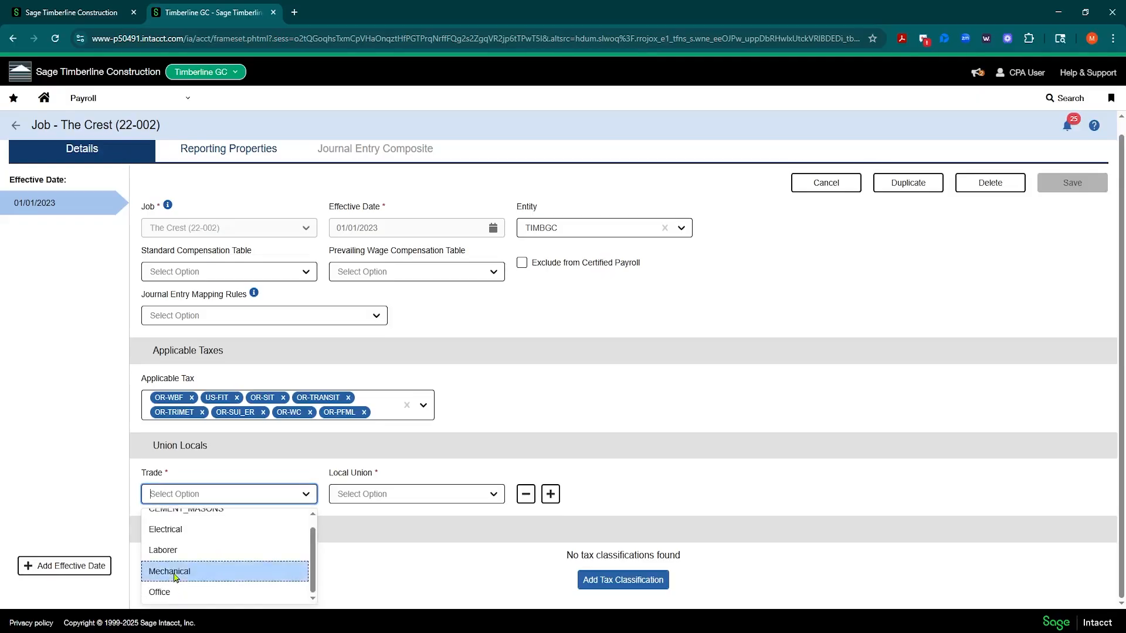
# - Try Plumbing - Local 290 as the local union for the Mechanical trade, and set it to UA_WA_26_HVAC
pyautogui.click(493, 500)
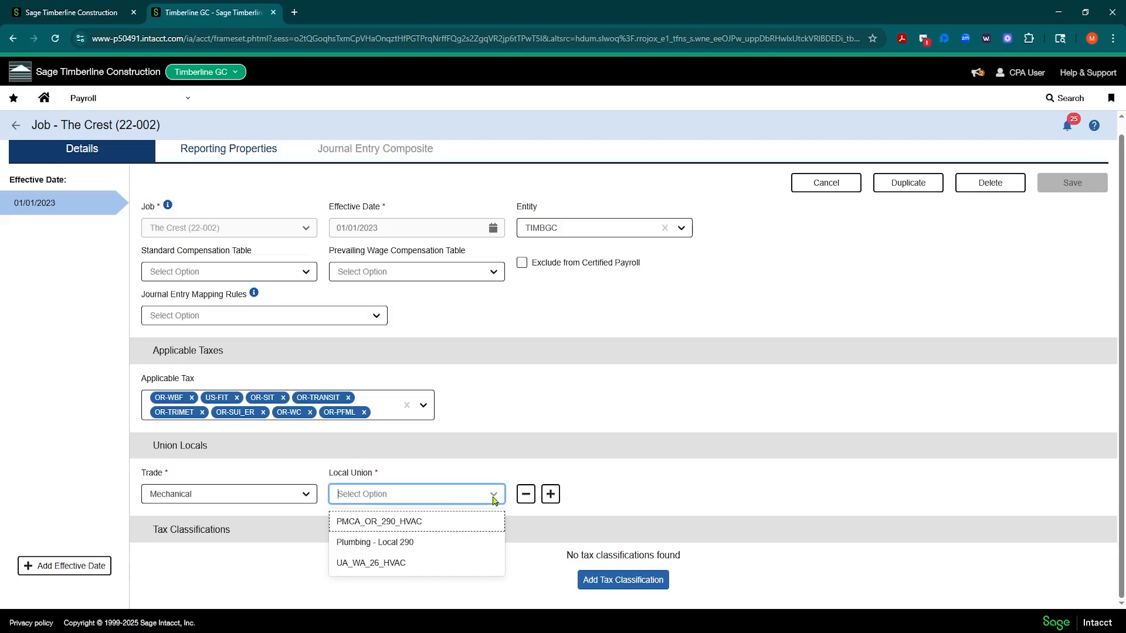
pyautogui.click(414, 544)
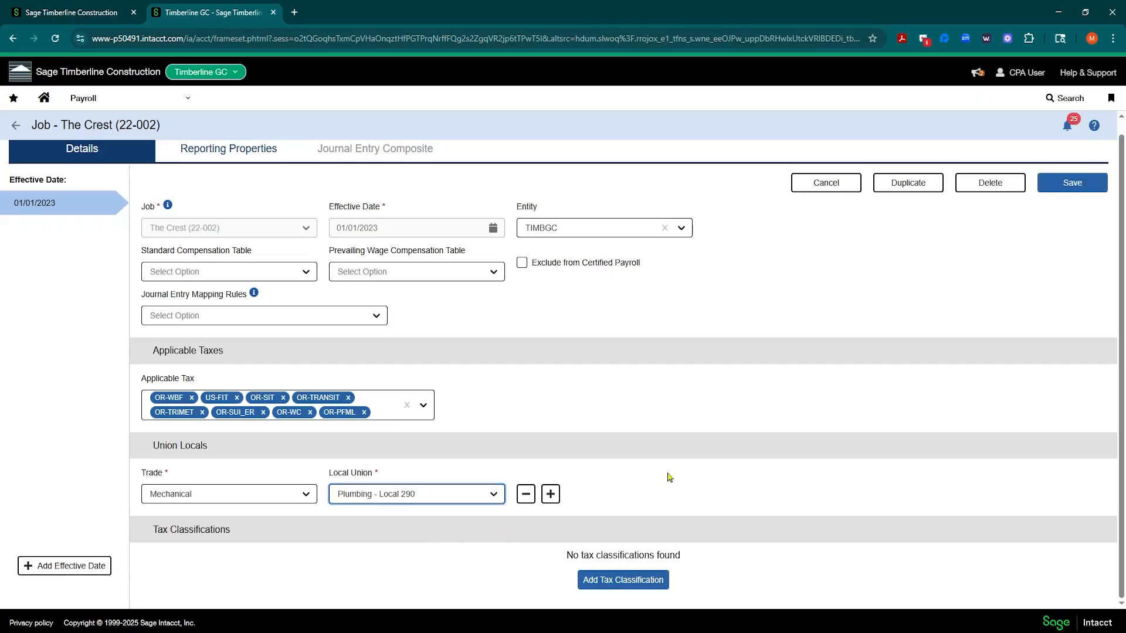
pyautogui.click(493, 495)
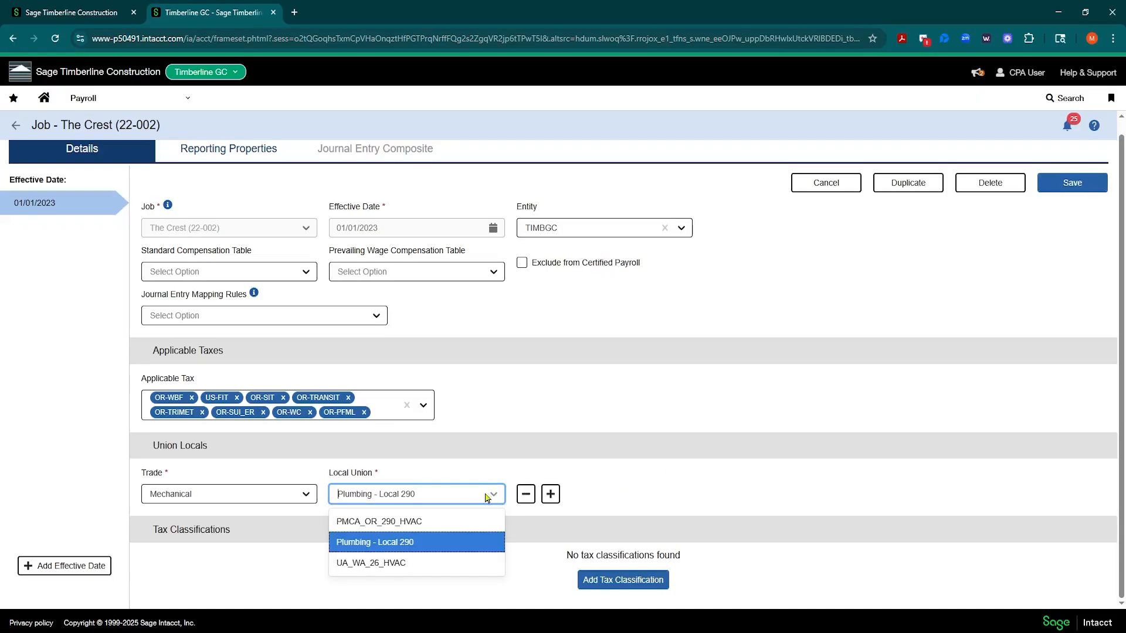
pyautogui.click(387, 564)
# - Add a second union local entry with trade CEMENT_MASONS and local union CEMMAS_OR_555, and save the job
pyautogui.click(550, 494)
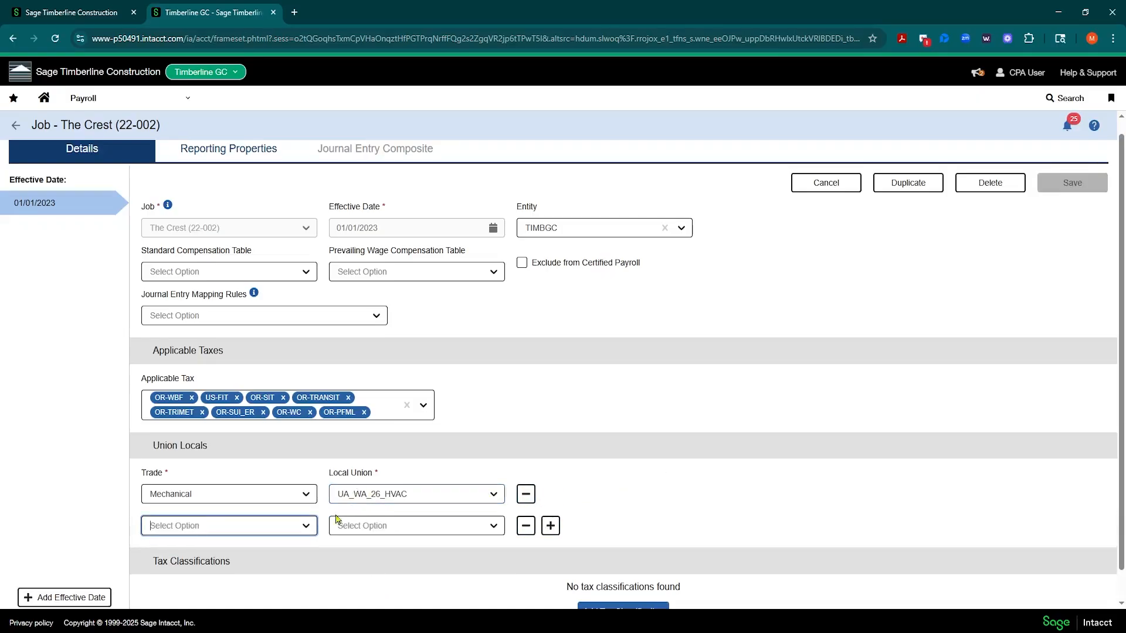
pyautogui.click(310, 524)
pyautogui.click(283, 576)
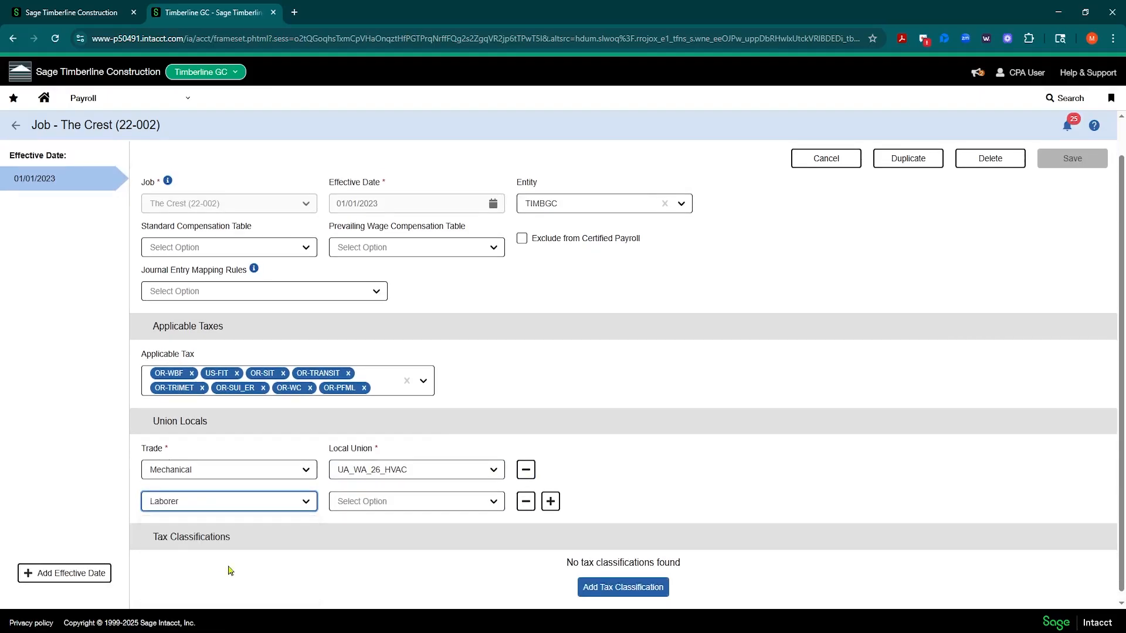
pyautogui.click(452, 501)
pyautogui.click(306, 501)
pyautogui.click(257, 528)
pyautogui.click(496, 501)
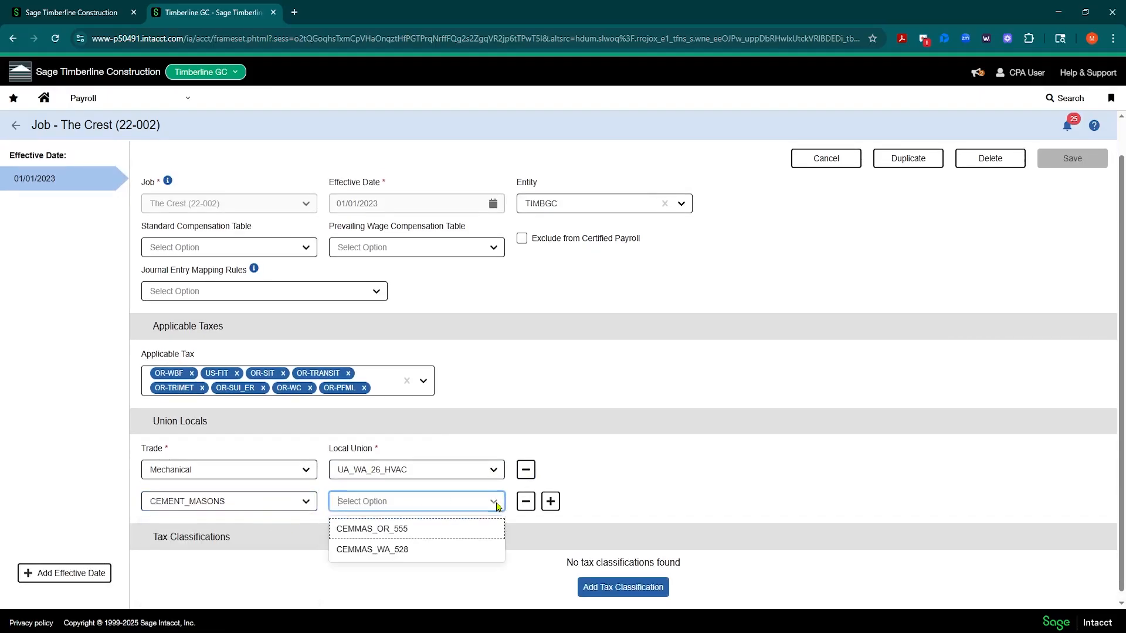
pyautogui.click(403, 534)
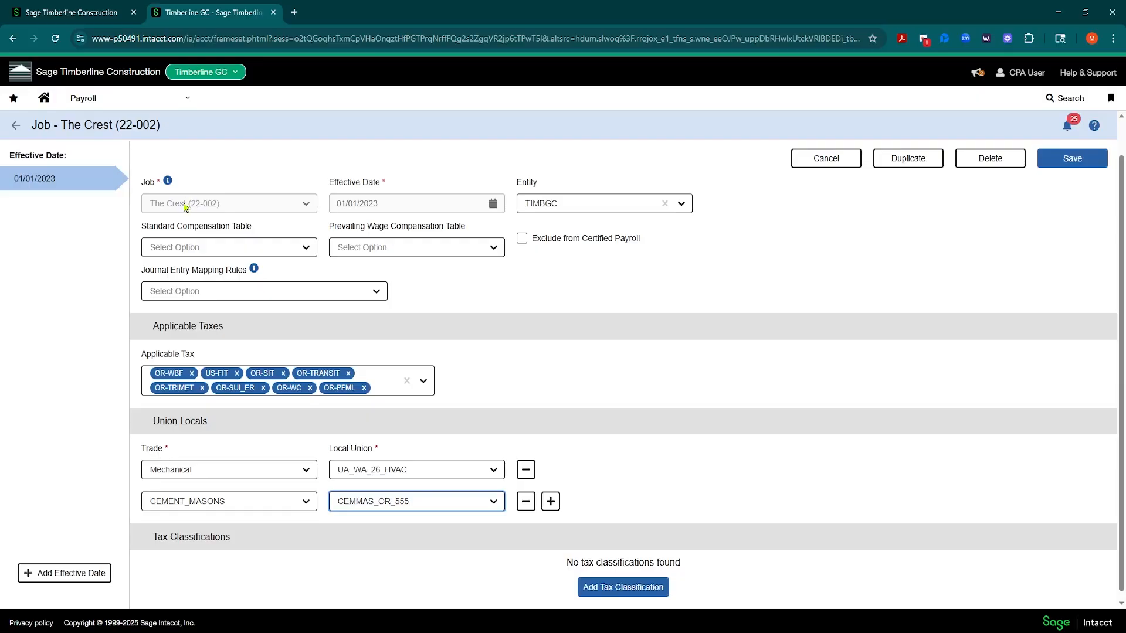
pyautogui.click(1069, 159)
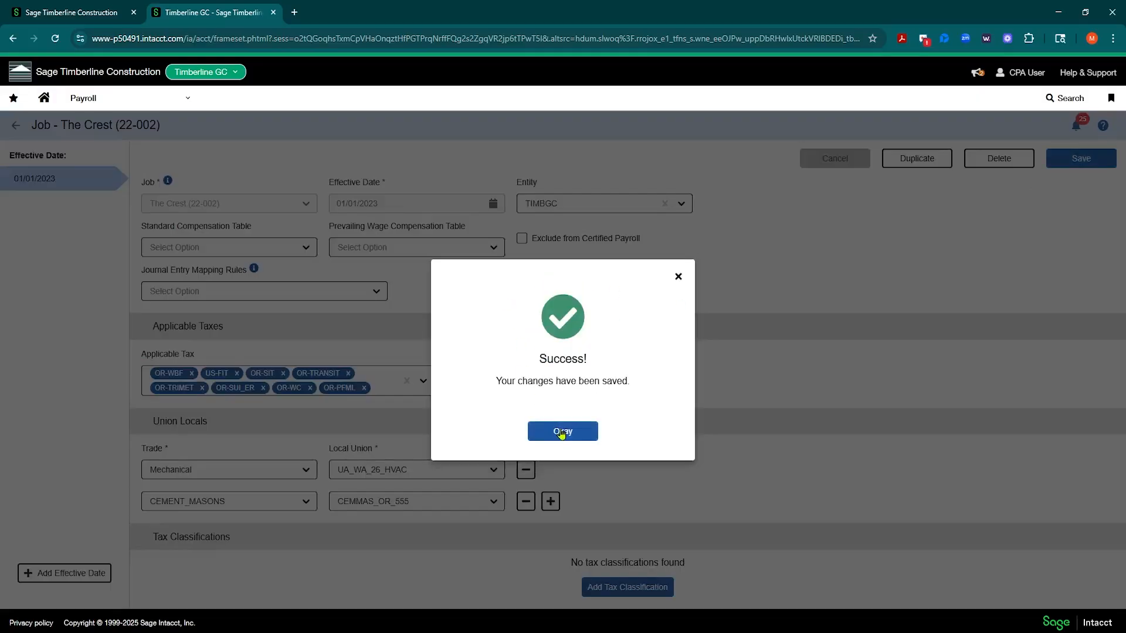
pyautogui.click(562, 432)
# - Open the payroll employee list and the record of the first FIELD employee listed with the Concrete trade
pyautogui.click(172, 100)
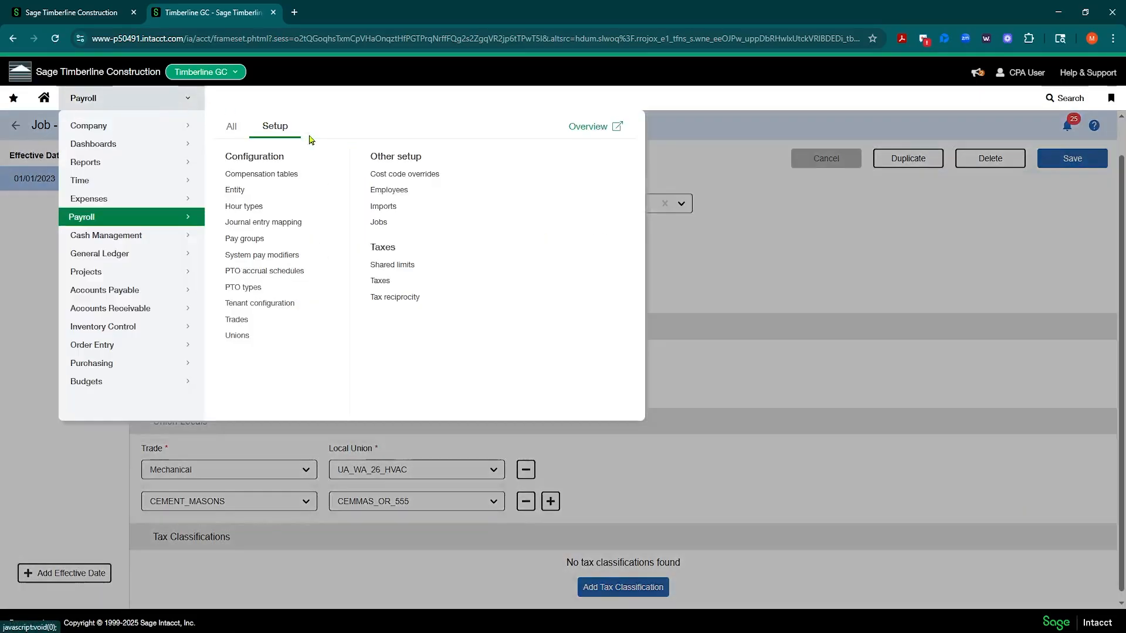
pyautogui.click(379, 195)
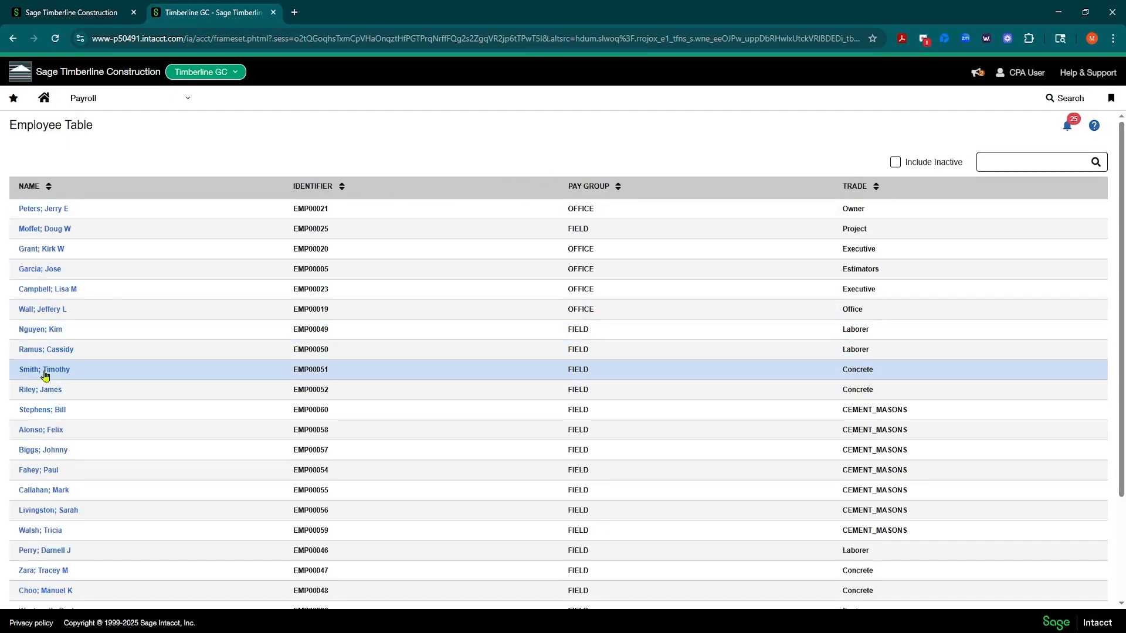
pyautogui.click(48, 370)
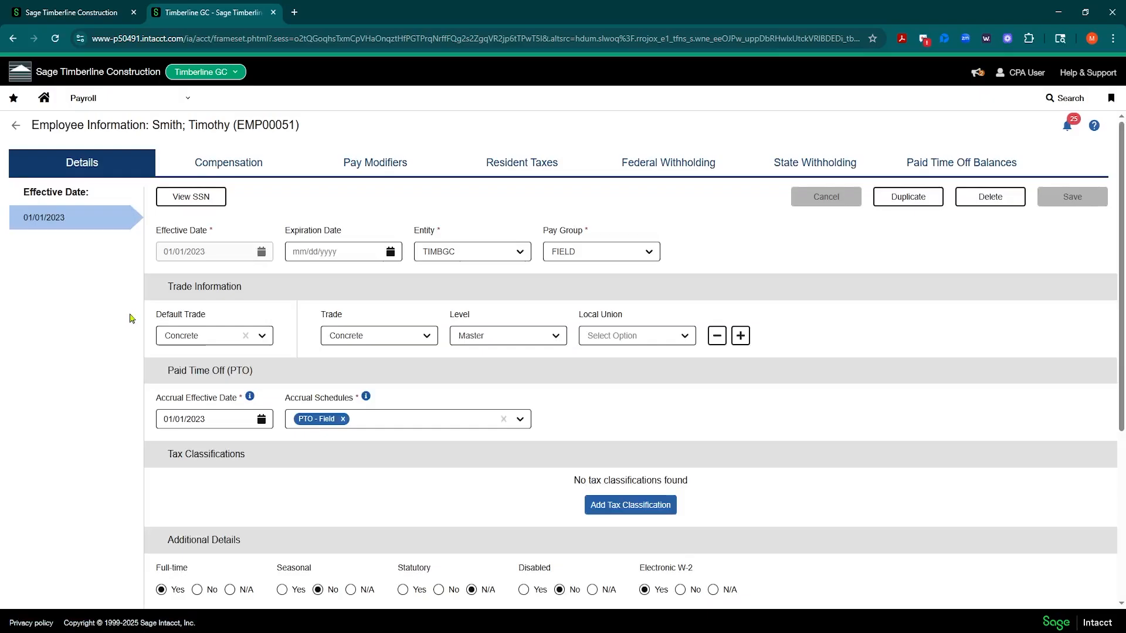
# - Set both the employee's default trade and the trade of the existing trade entry to Mechanical
pyautogui.click(252, 335)
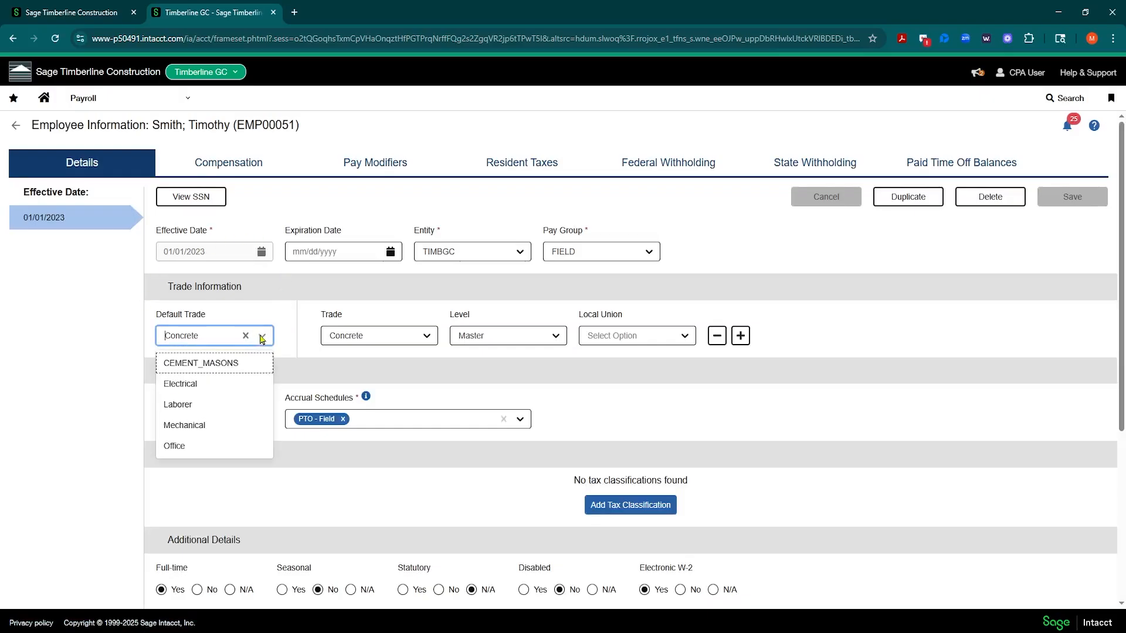
pyautogui.click(214, 422)
pyautogui.click(423, 335)
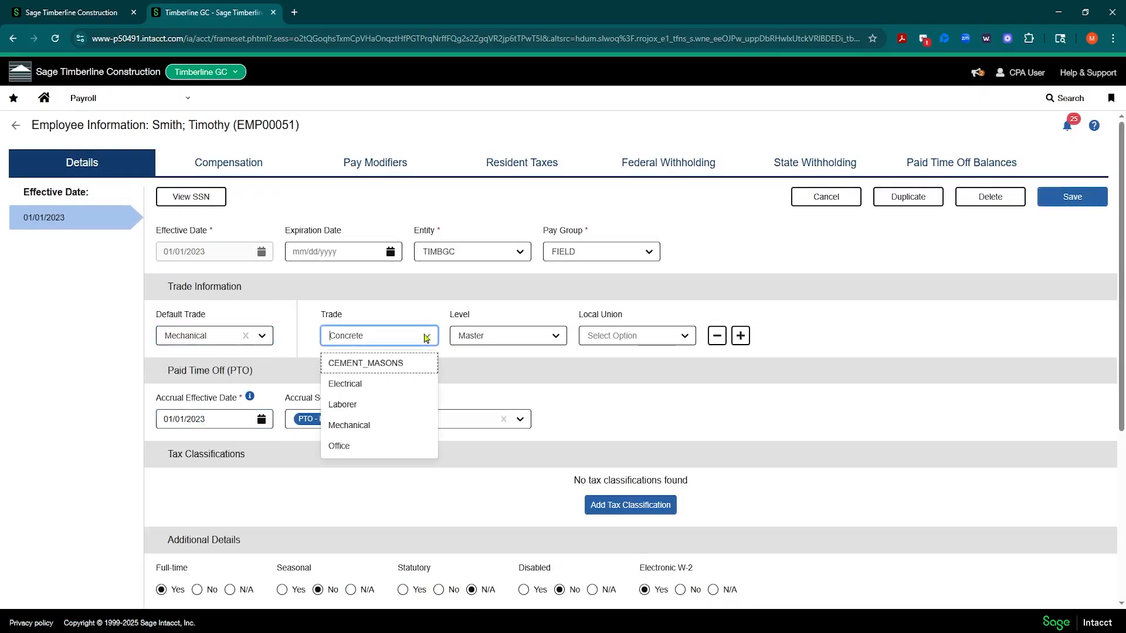
pyautogui.click(369, 424)
# - Set the Mechanical trade entry's level to Journeyman and its local union to Plumbing - Local 290
pyautogui.click(520, 339)
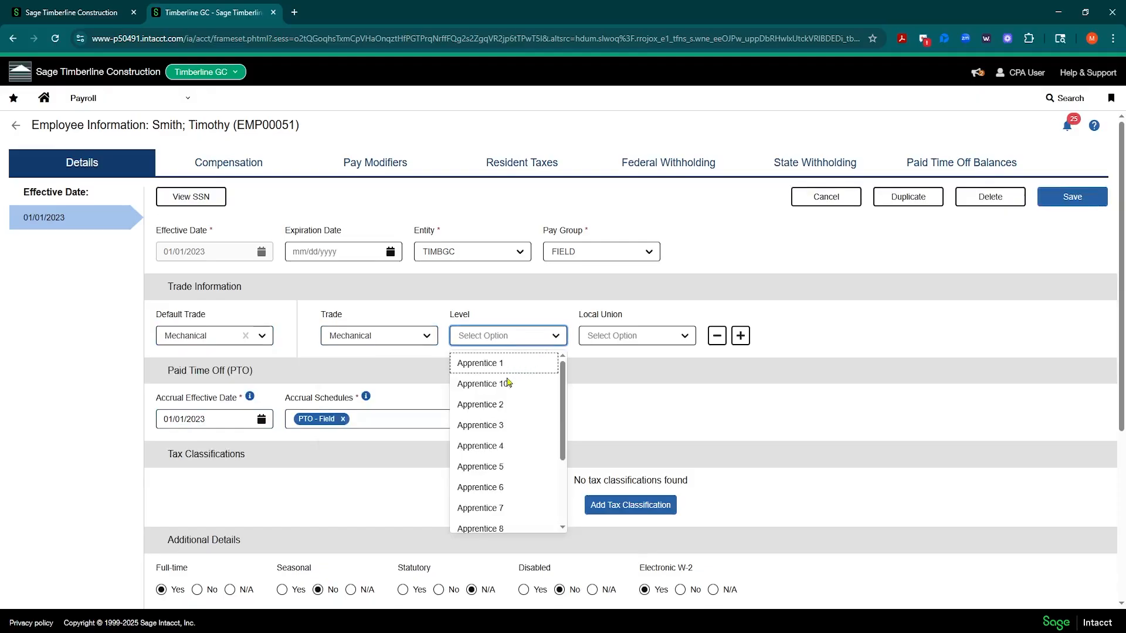
pyautogui.scroll(-3, 510, 432)
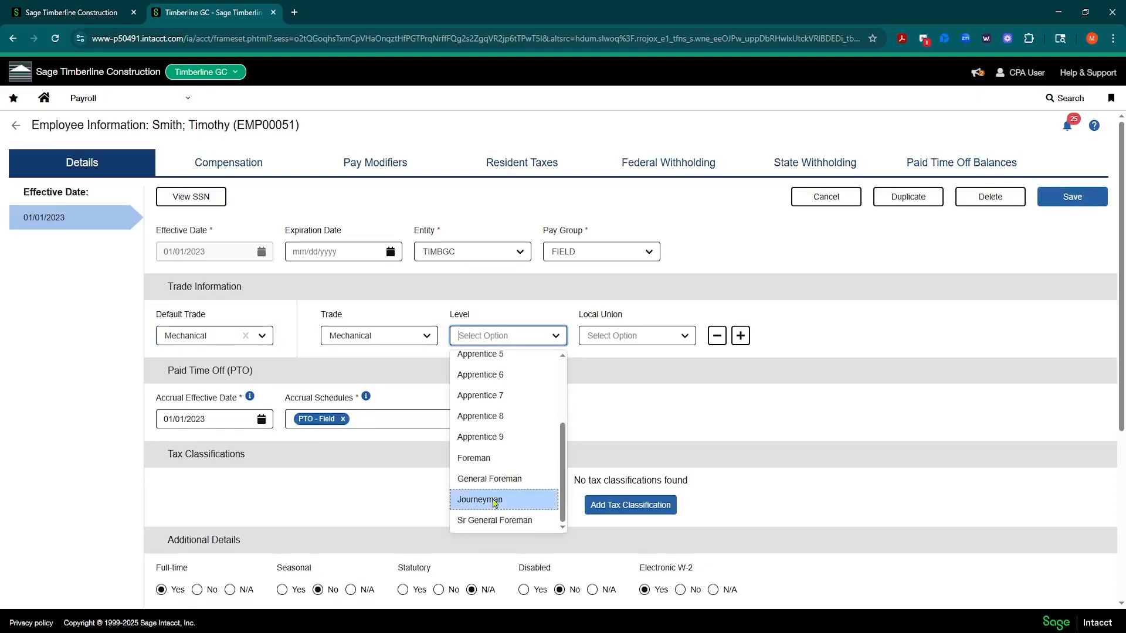
pyautogui.click(503, 499)
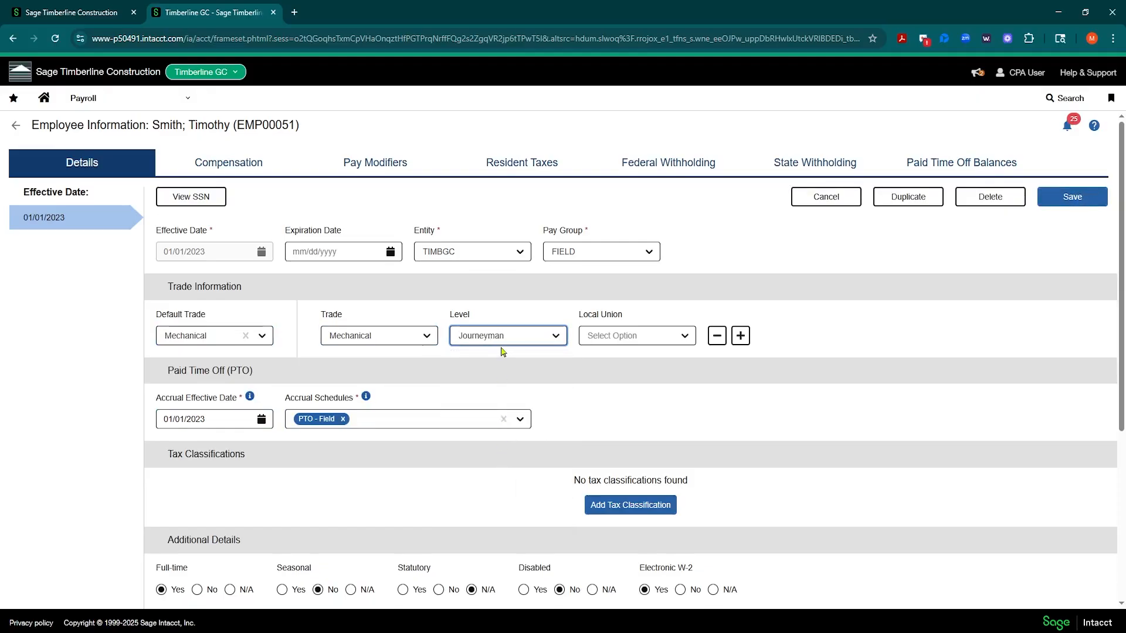
pyautogui.click(684, 339)
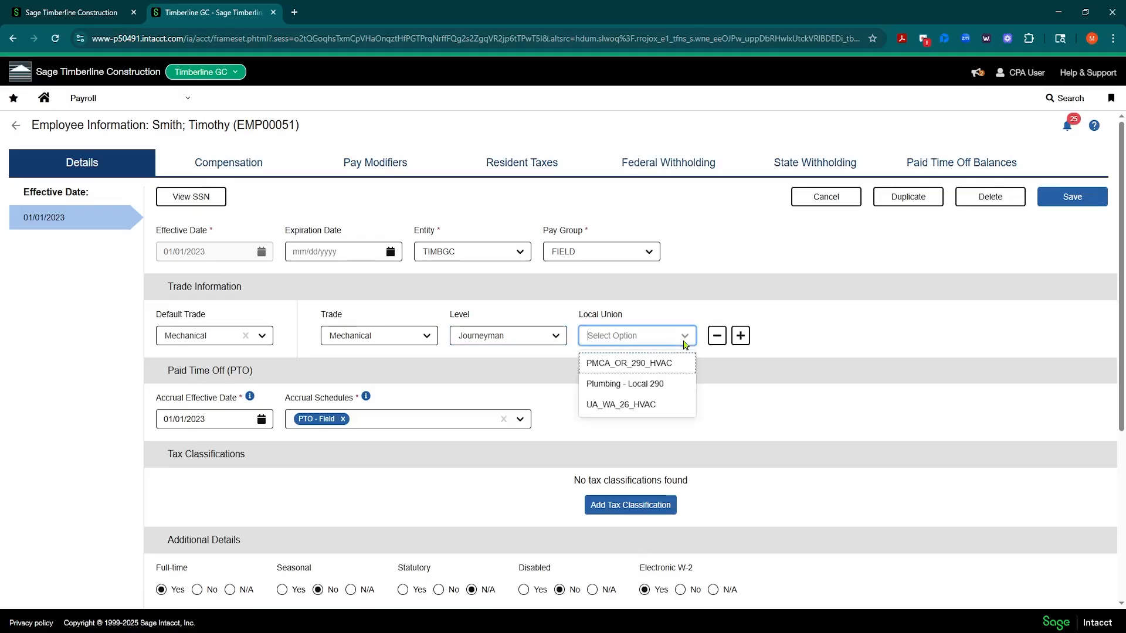
pyautogui.click(648, 387)
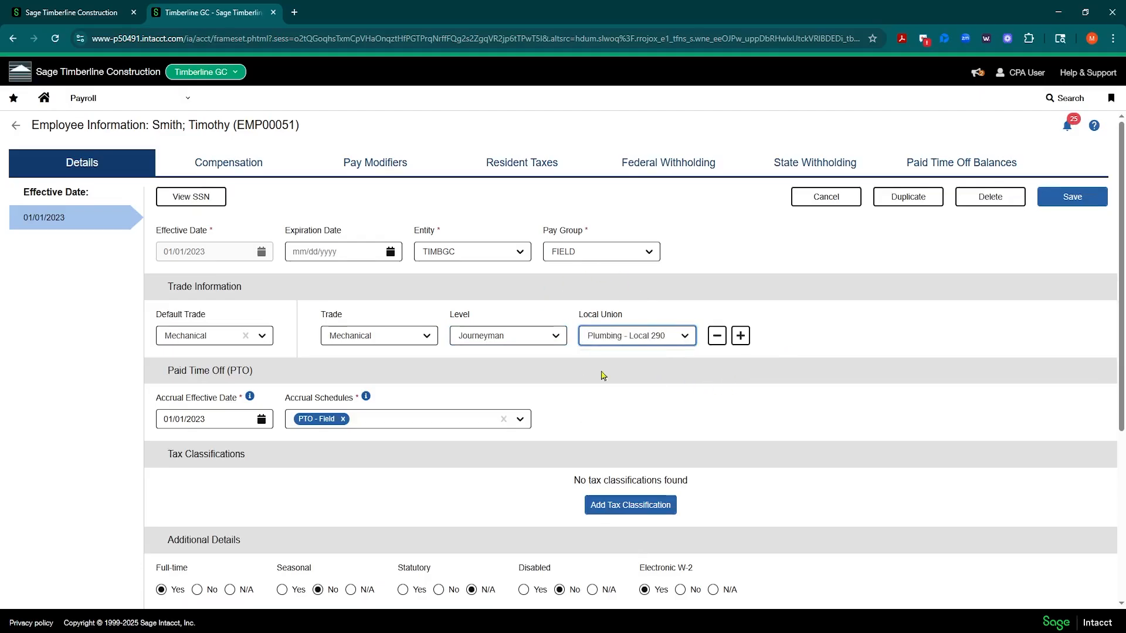